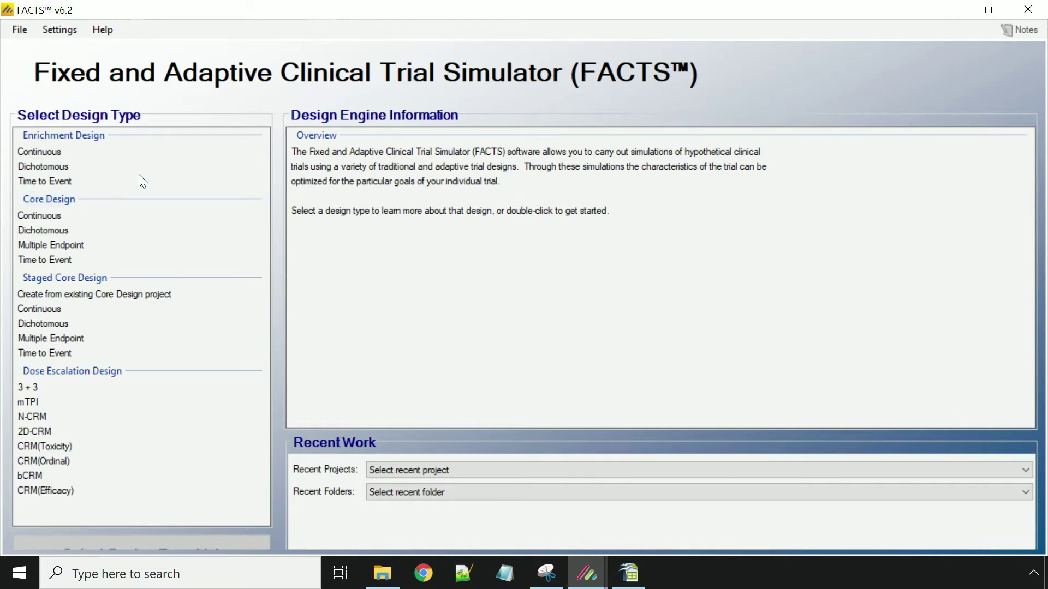
Start a new continuous Enrichment Design project and make the study non-adaptive.
double_click(47, 152)
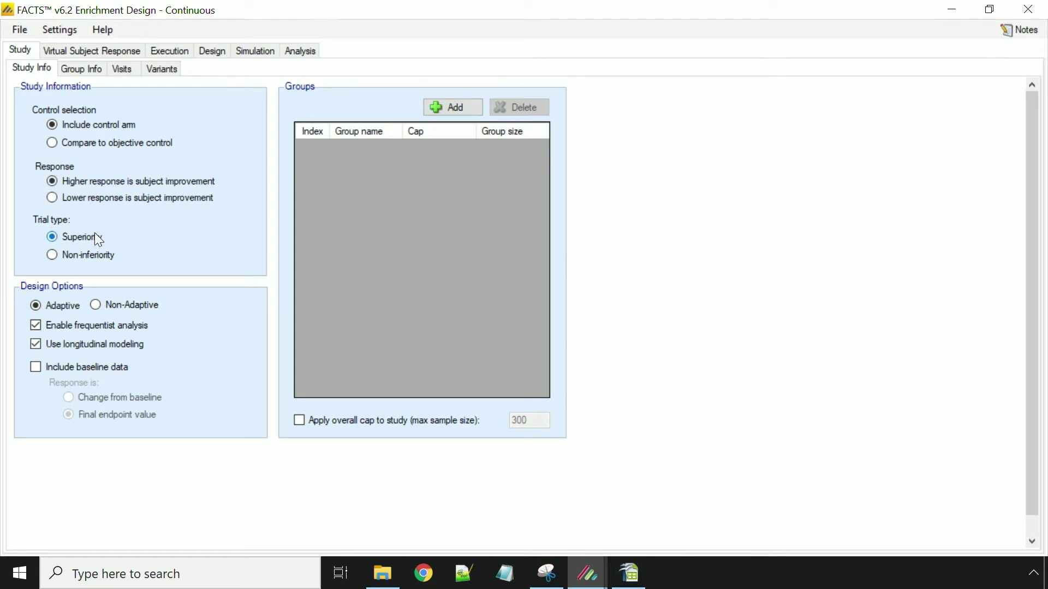
click(110, 303)
Add groups to the study and delete the surplus sixth one, leaving Groups 1 to 5.
click(453, 105)
click(452, 104)
click(453, 105)
click(452, 104)
click(453, 105)
click(452, 104)
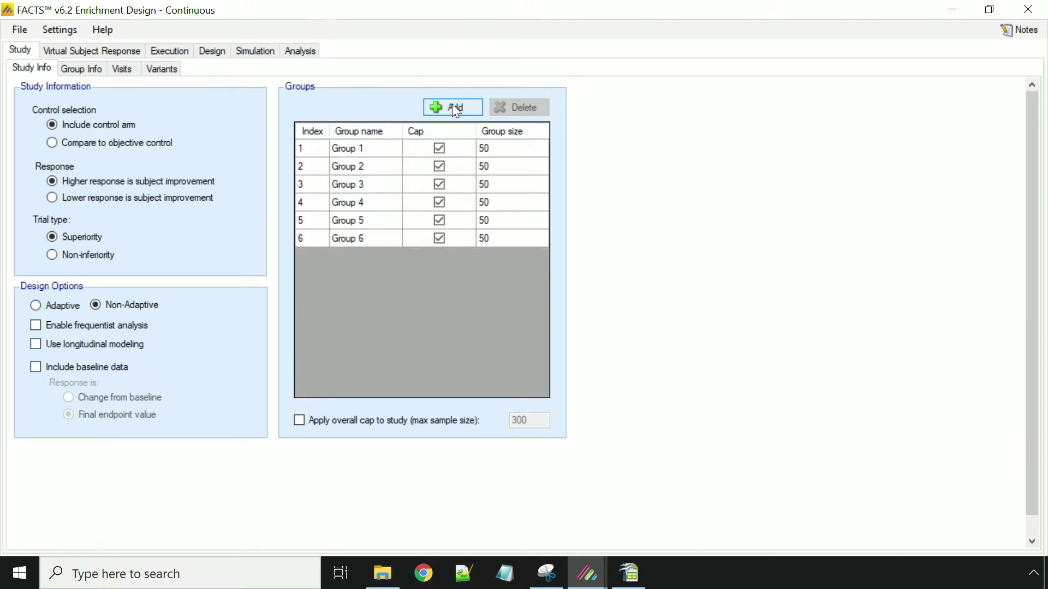
click(456, 243)
click(514, 109)
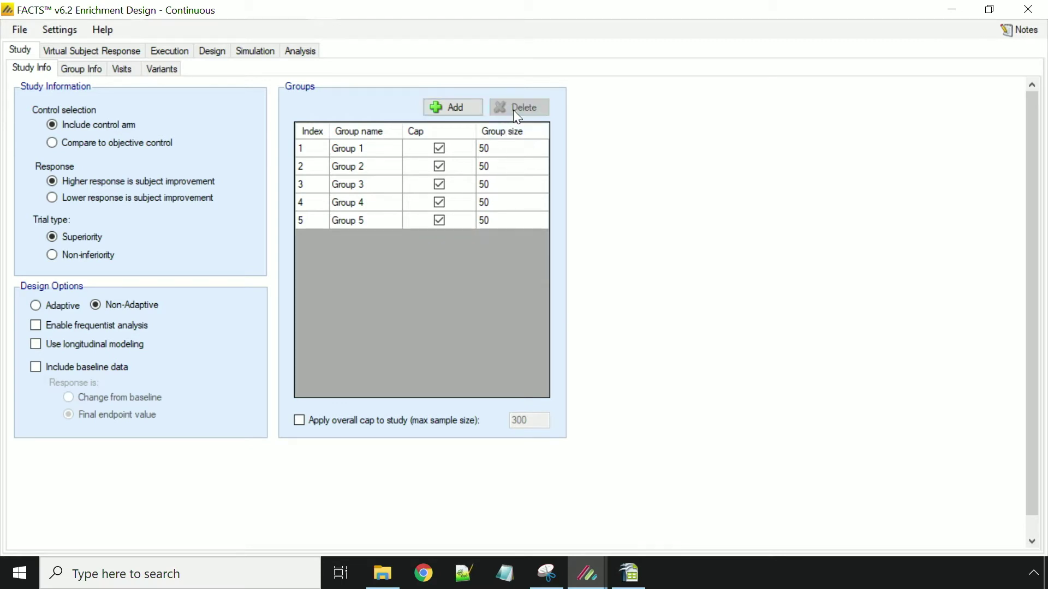
Remove the individual sample size caps from Groups 2 to 5.
click(436, 220)
click(436, 204)
click(436, 184)
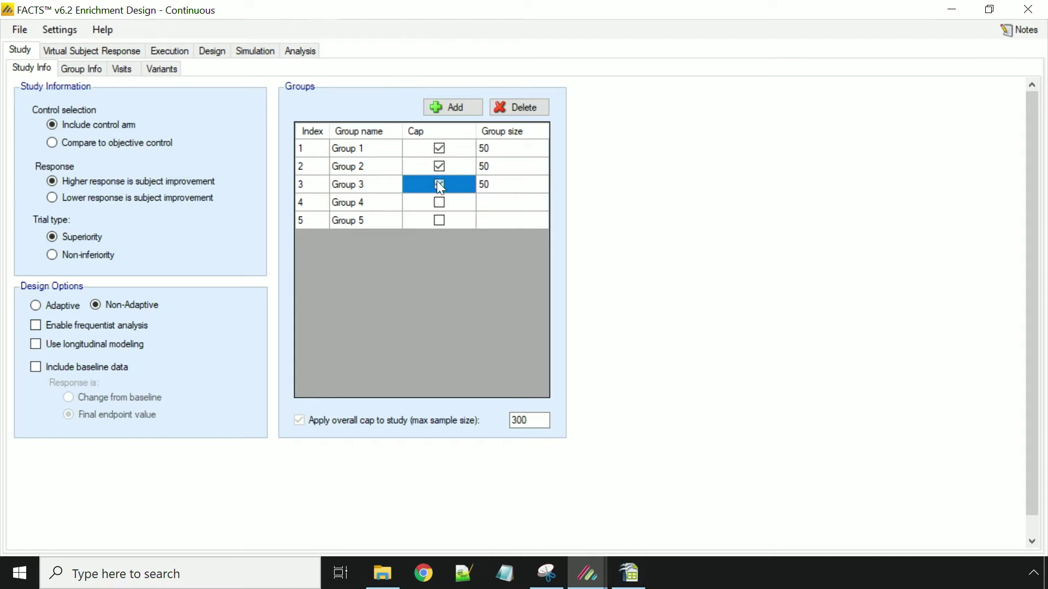
click(438, 169)
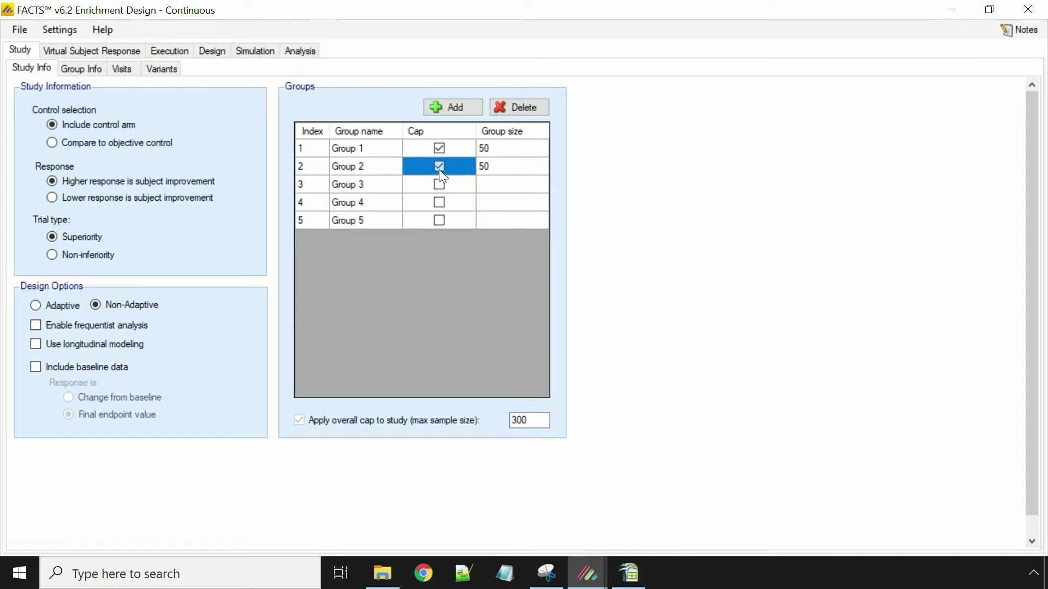
Set the capped size of Group 1 to 120 and the overall study cap to 200.
click(498, 153)
text(120)
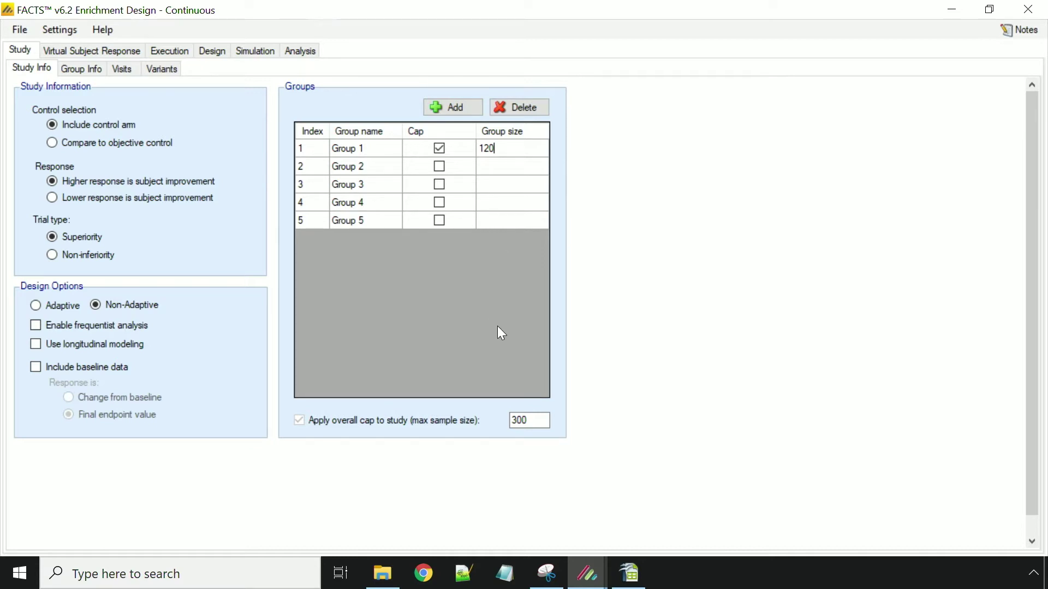
double_click(532, 420)
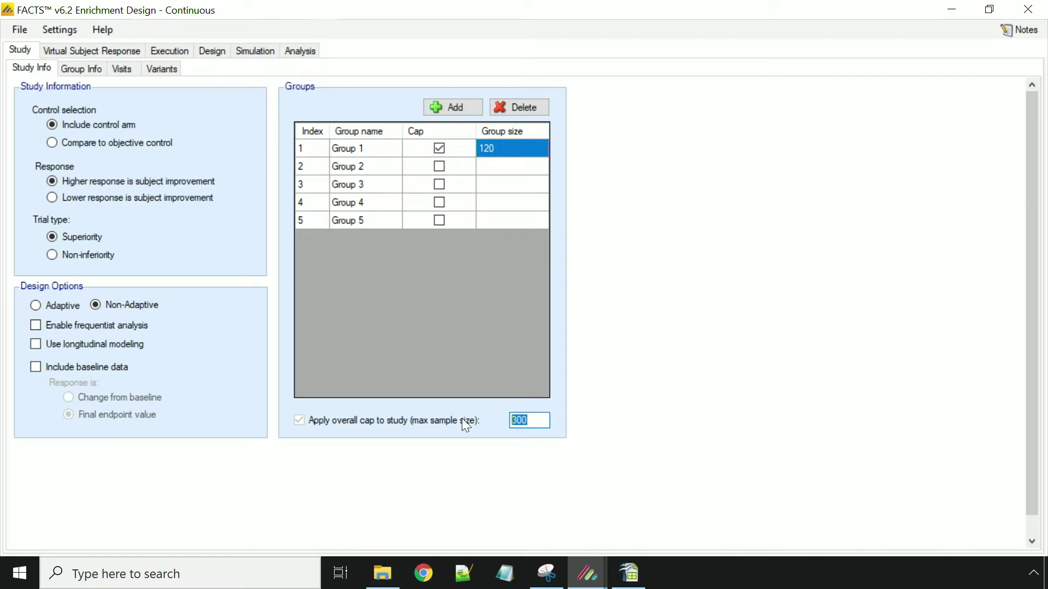
text(200)
Enable the Phase III criteria and set 170 Phase III subjects per arm for Groups 1 to 5 and across groups.
click(81, 70)
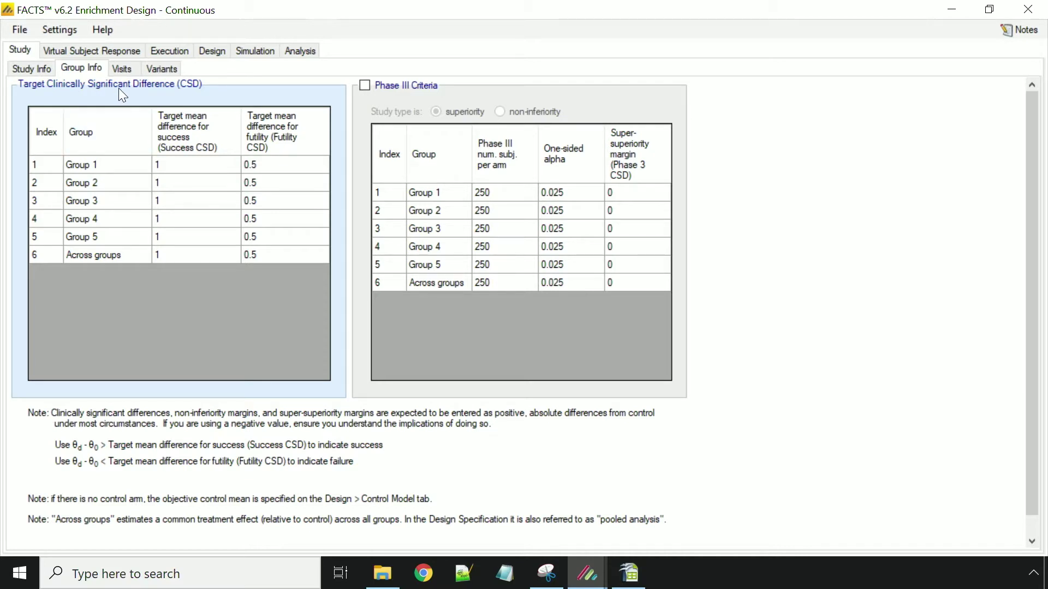
click(366, 88)
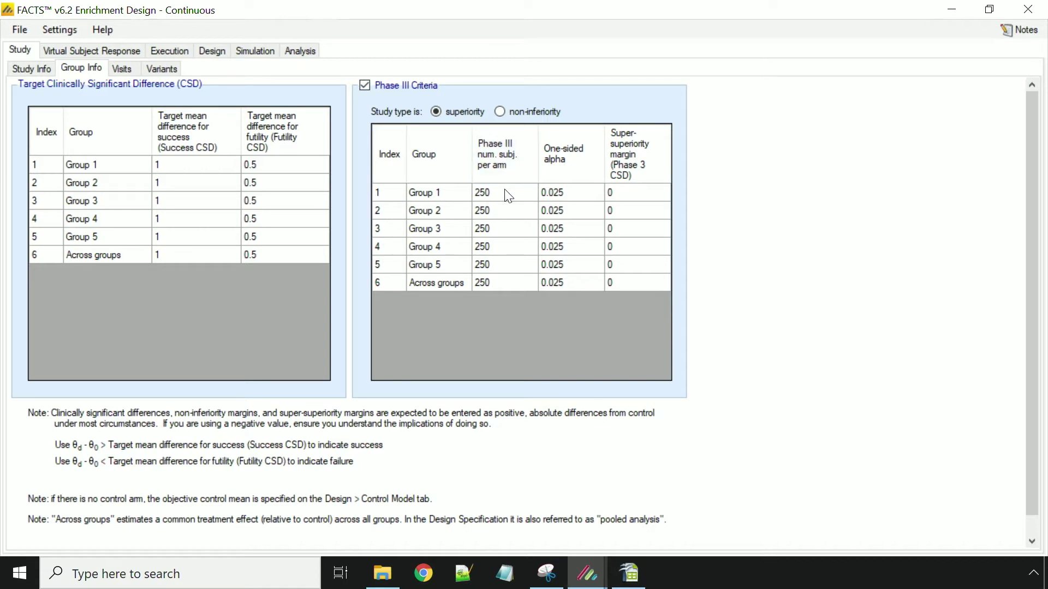
text(170)
key(Return)
text(170)
key(Return)
text(17)
key(Return)
key(Up)
text(170)
key(Return)
text(170)
key(Return)
text(170)
key(Return)
text(170)
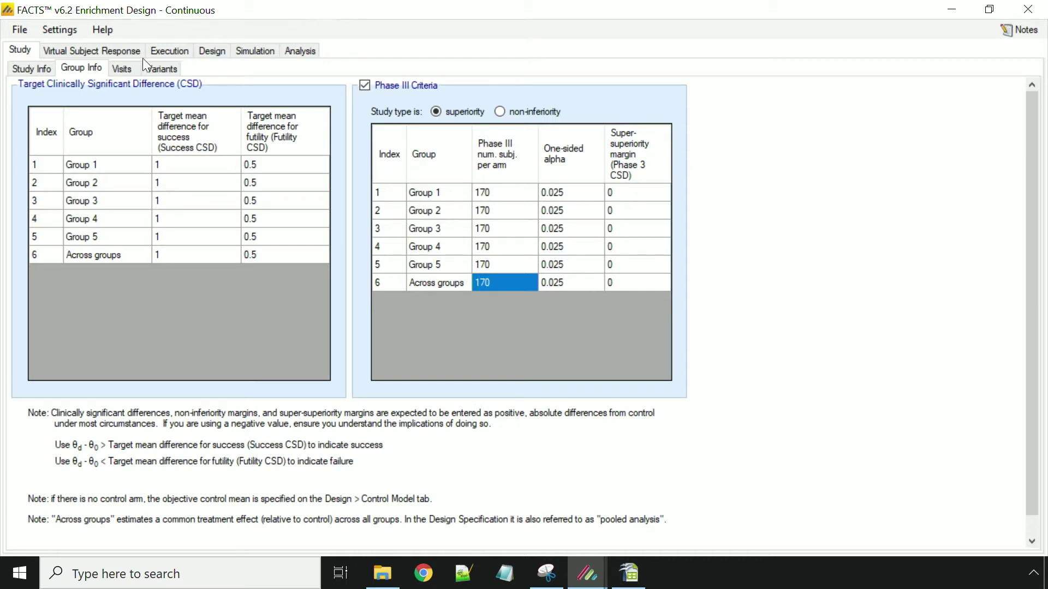
Review the time to final endpoint in the visit schedule and the study's multiple variants settings.
click(130, 64)
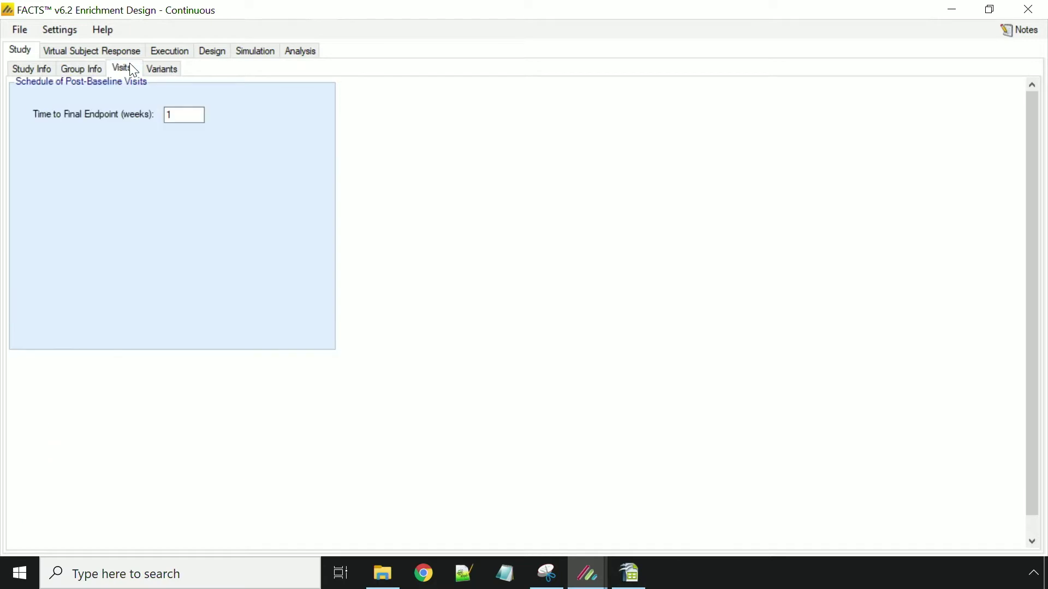
drag(188, 115, 156, 122)
click(171, 71)
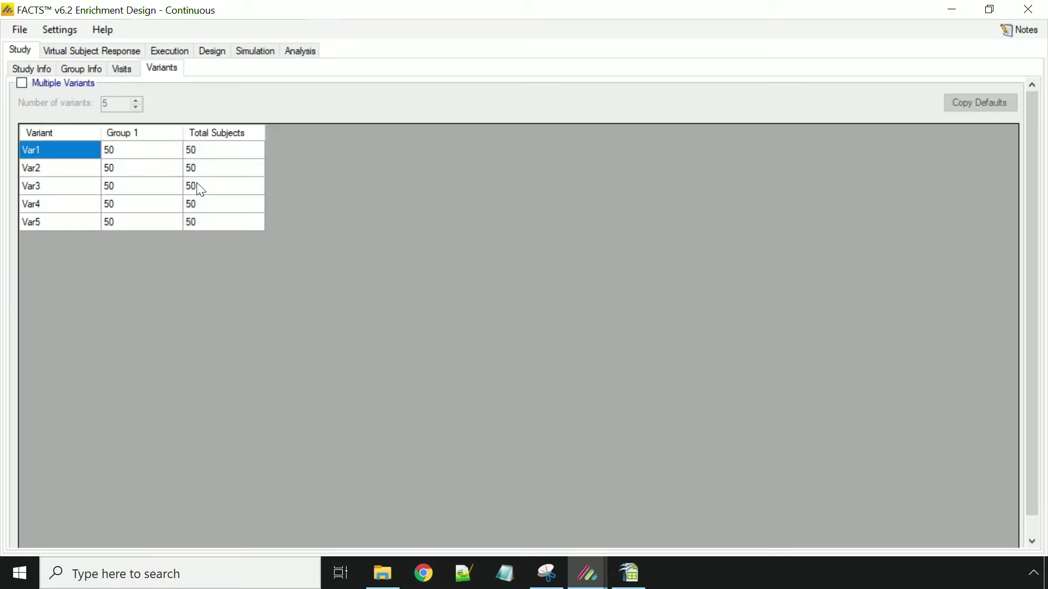
Add four explicitly defined group response profiles for the virtual subjects.
click(115, 49)
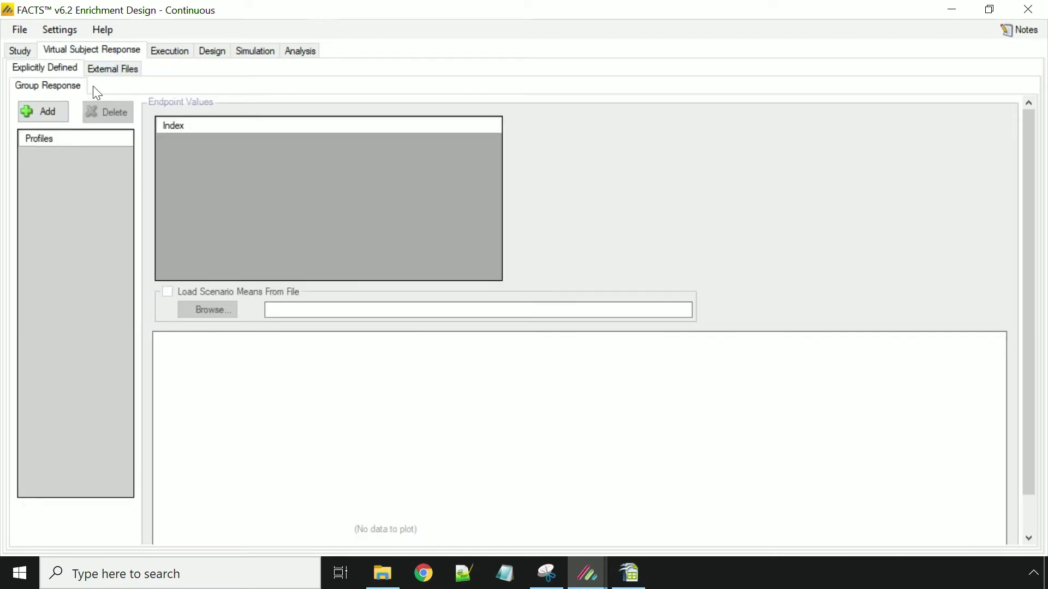
click(51, 113)
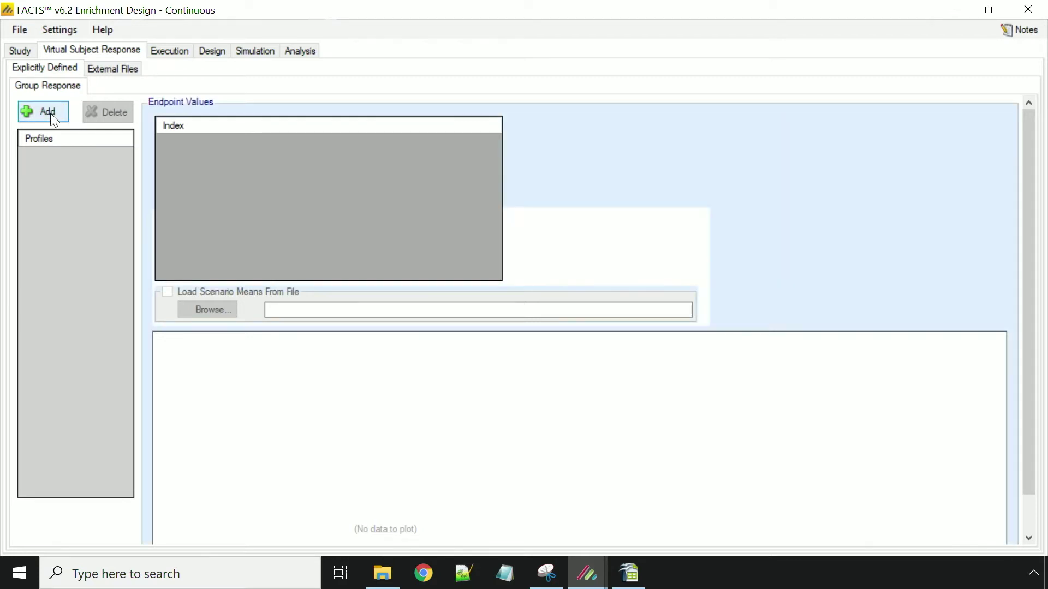
click(50, 113)
click(50, 113)
click(50, 112)
Rename the first two group response profiles as Null and Group 1.
click(60, 156)
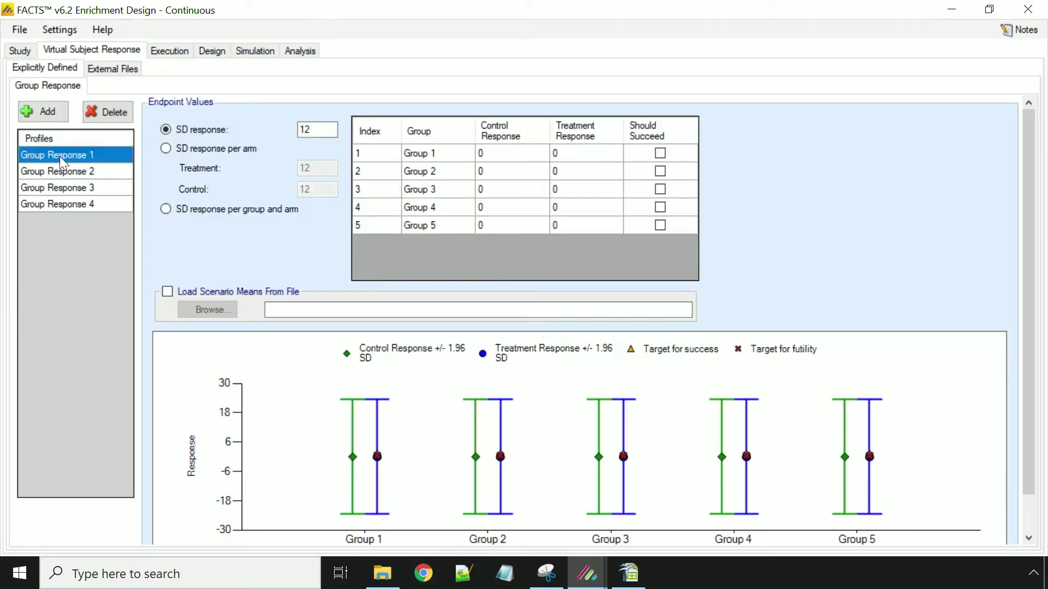
click(60, 156)
text(Null)
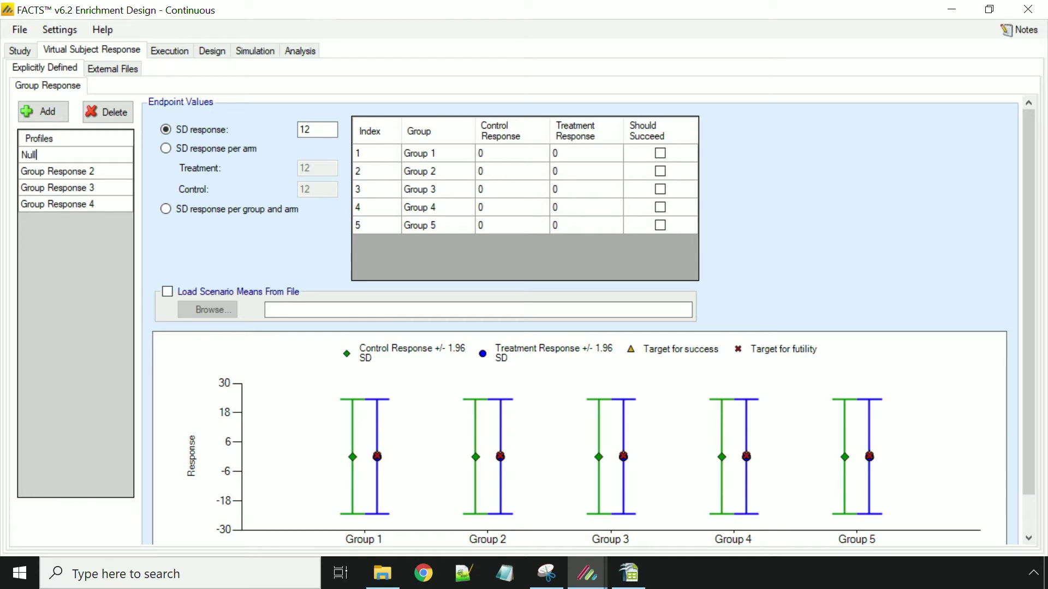
click(108, 176)
click(104, 170)
text(Group 1)
Rename the third and fourth group response profiles as Group 1 3 5 and All Groups.
click(102, 187)
click(103, 187)
text(Gr)
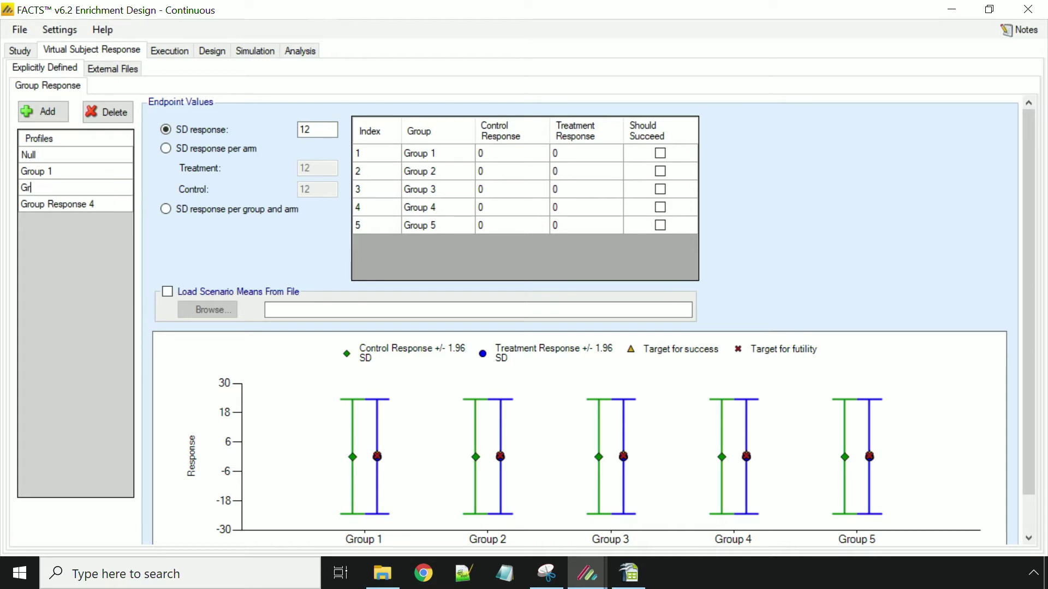
text(oup 1 3 5)
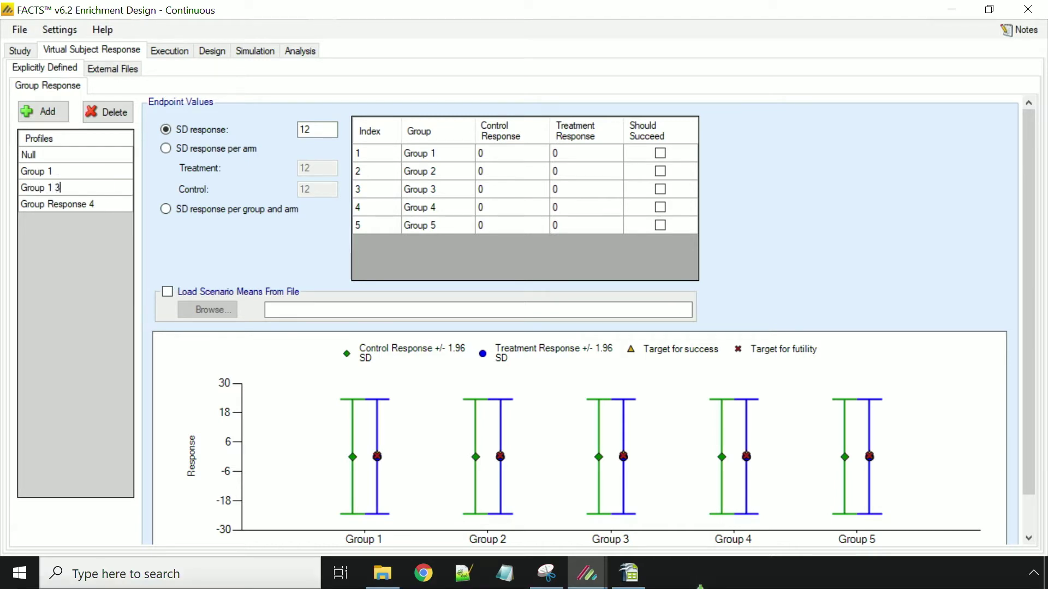
click(96, 200)
click(96, 199)
text(All Groups)
key(Return)
Set the SD response of the Null profile to 2.
click(91, 155)
double_click(309, 129)
text(2)
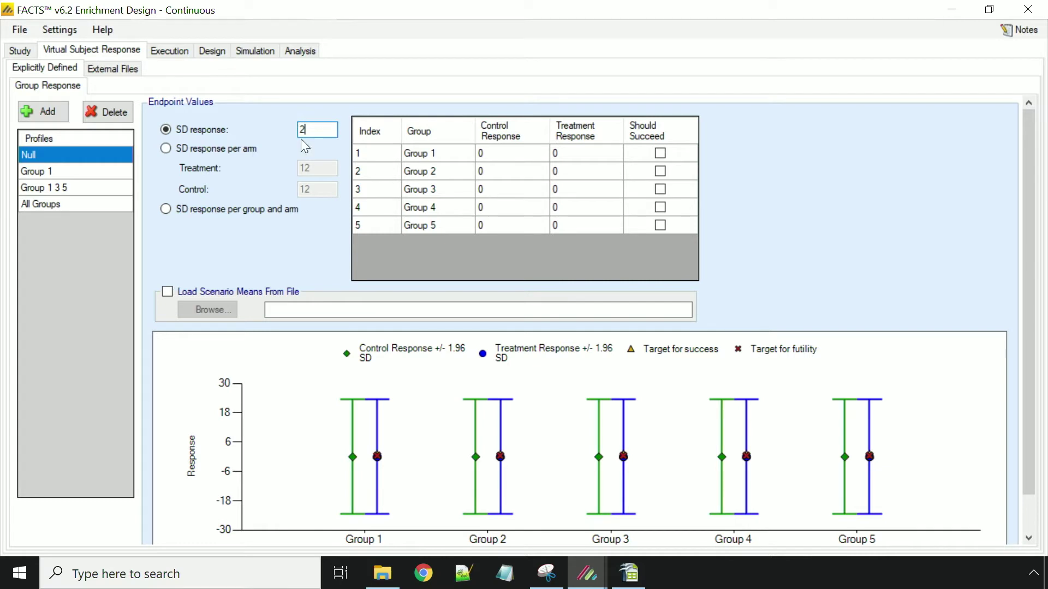
In the Null profile, set the control responses of Groups 1 to 5 to 1, 0.5, 1, 1 and 2.
click(506, 155)
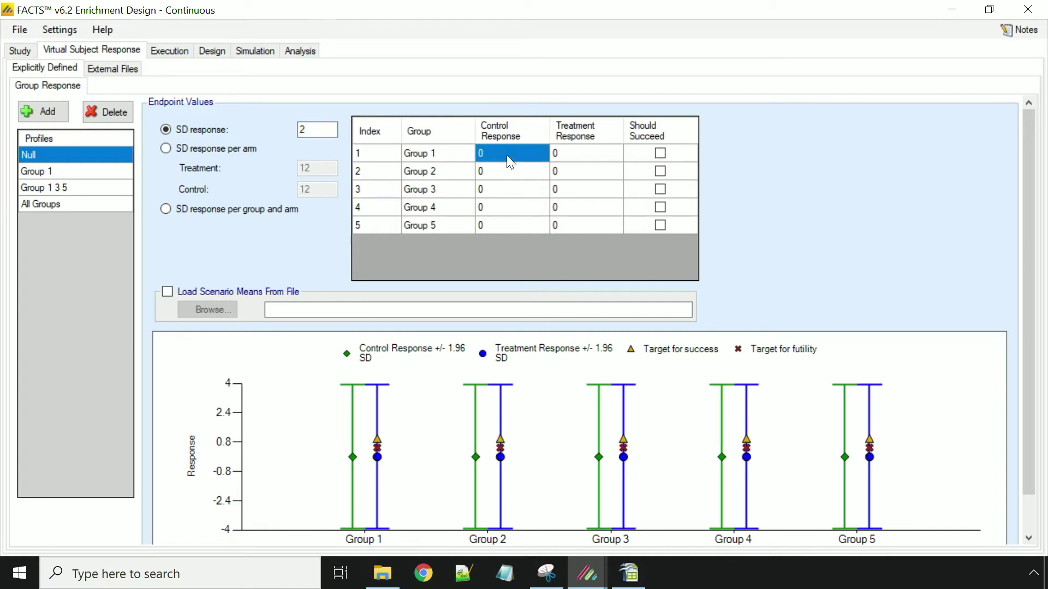
text(1)
key(Return)
text(0.5)
key(Return)
text(1)
key(Return)
text(1)
key(Return)
text(2)
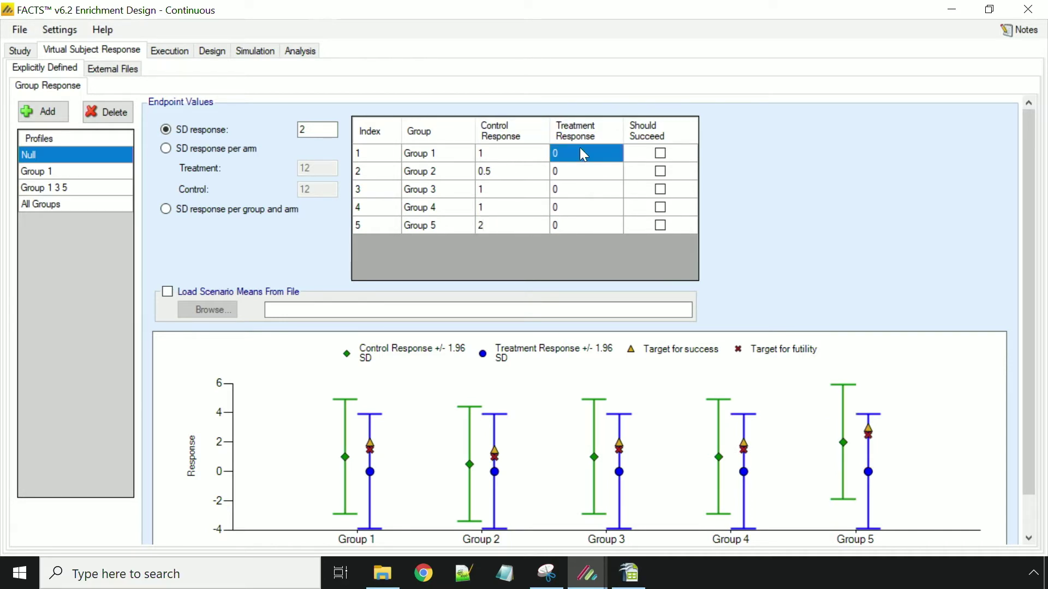
In the Null profile, set the treatment responses of Groups 1 to 5 to 1, 0.5, 1, 1 and 2.
text(1)
key(Return)
key(BackSpace)
text(0.5)
key(Return)
text(1)
key(Return)
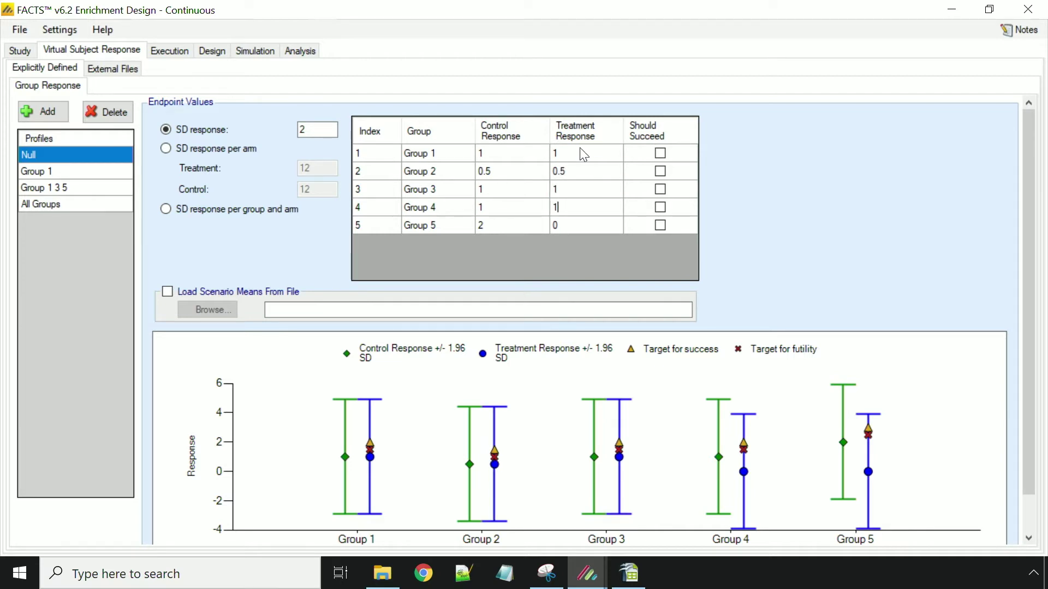
text(1)
key(Return)
text(0)
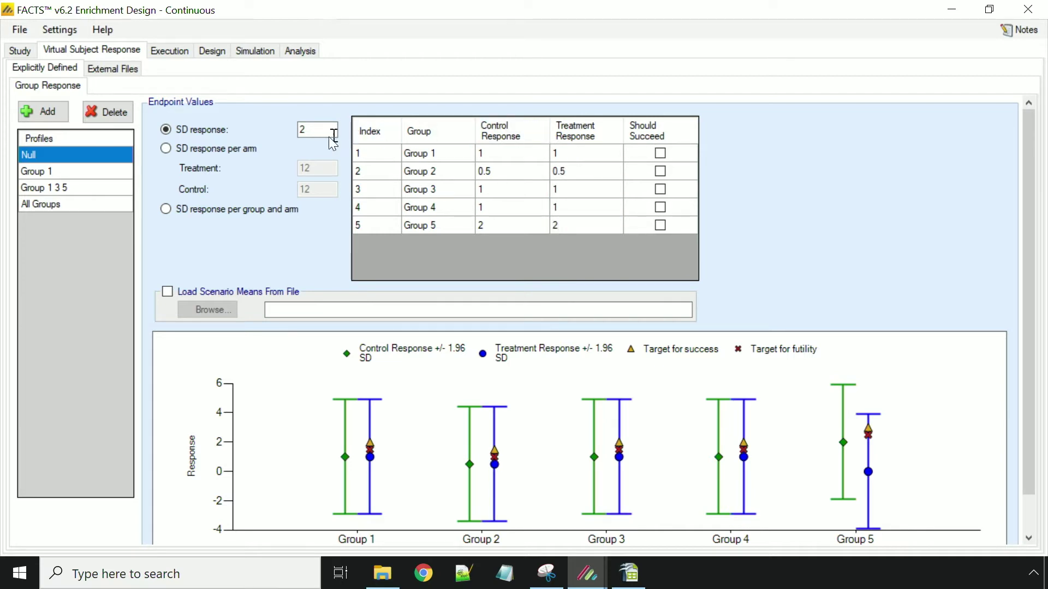
Set the SD response of the Group 1 profile to 2.
click(119, 174)
drag(326, 129, 296, 130)
text(2)
In the Group 1 profile, set the control responses of Groups 1 to 5 to 1, 0.5, 1, 1 and 2.
click(494, 153)
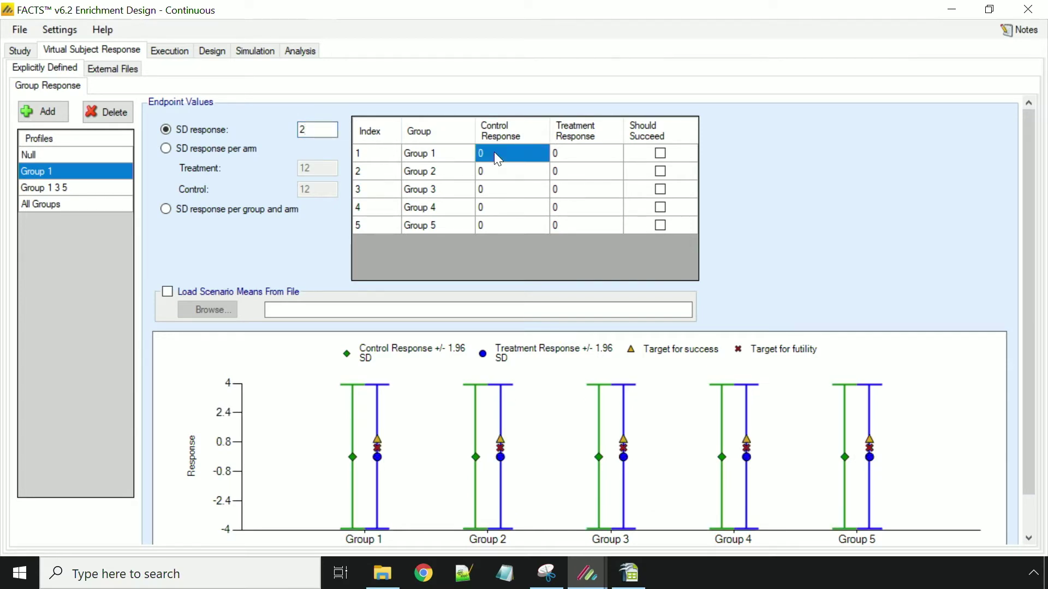
text(1)
key(Return)
text(0.5)
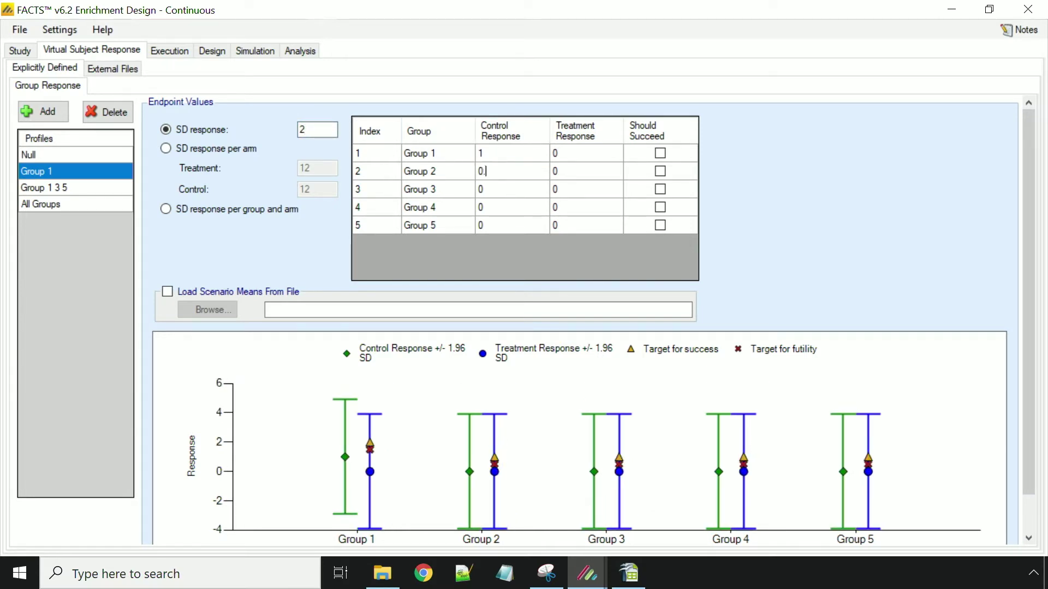
key(Return)
text(1)
key(Return)
text(1)
key(Return)
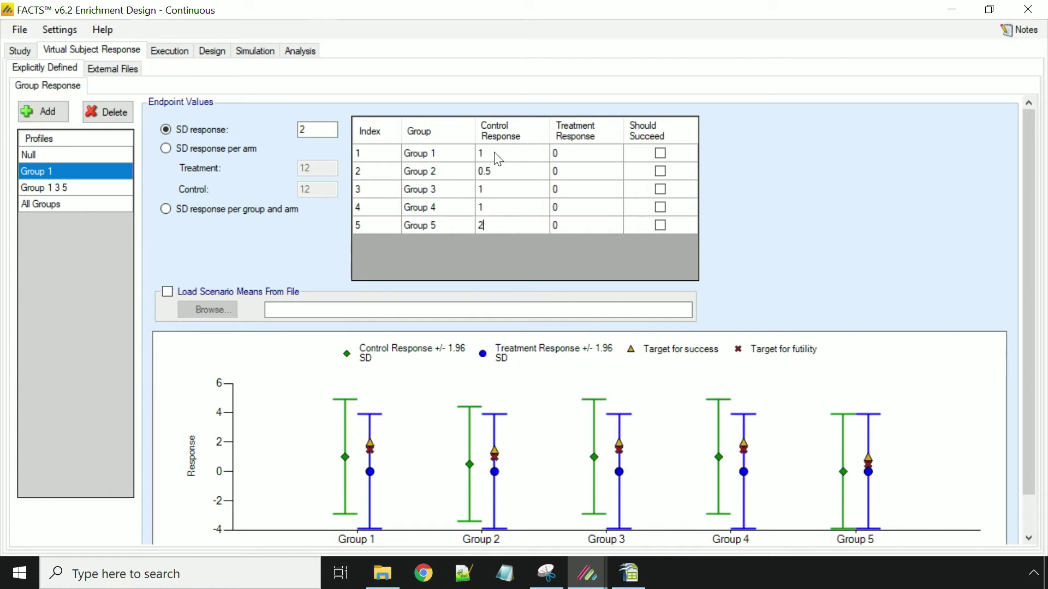
text(2)
key(Return)
In the Group 1 profile, set the treatment responses to 2, 0.5, 1, 1 and 2 and mark Group 1 as should succeed.
click(582, 150)
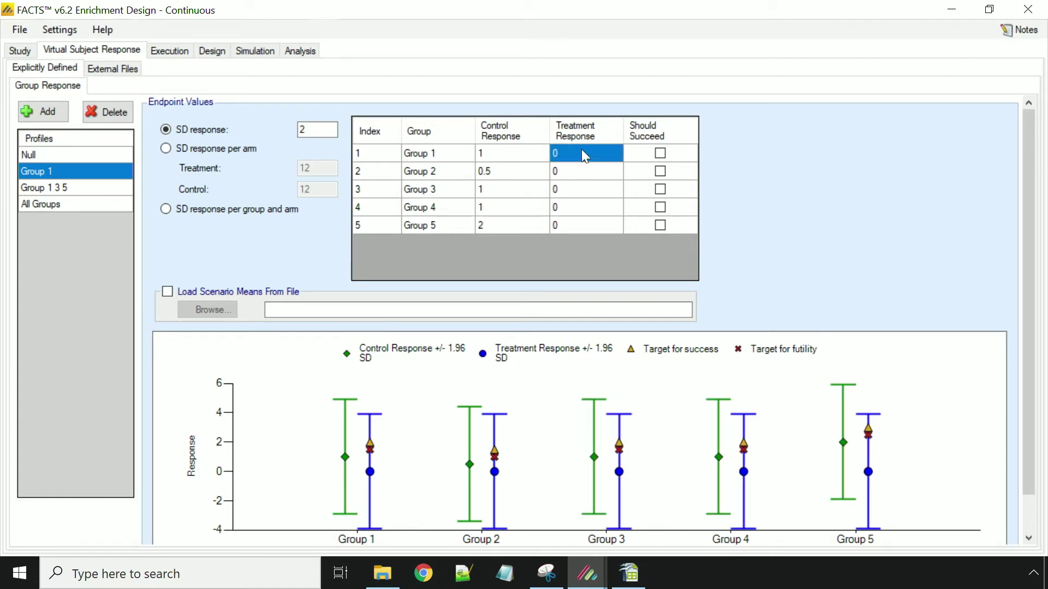
text(2)
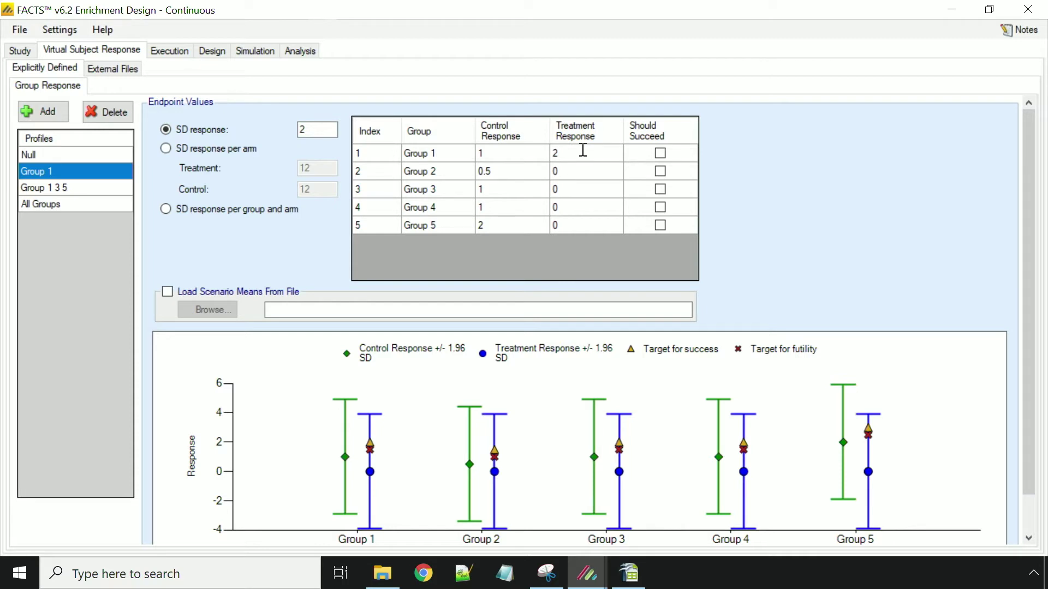
click(569, 175)
text(0.5)
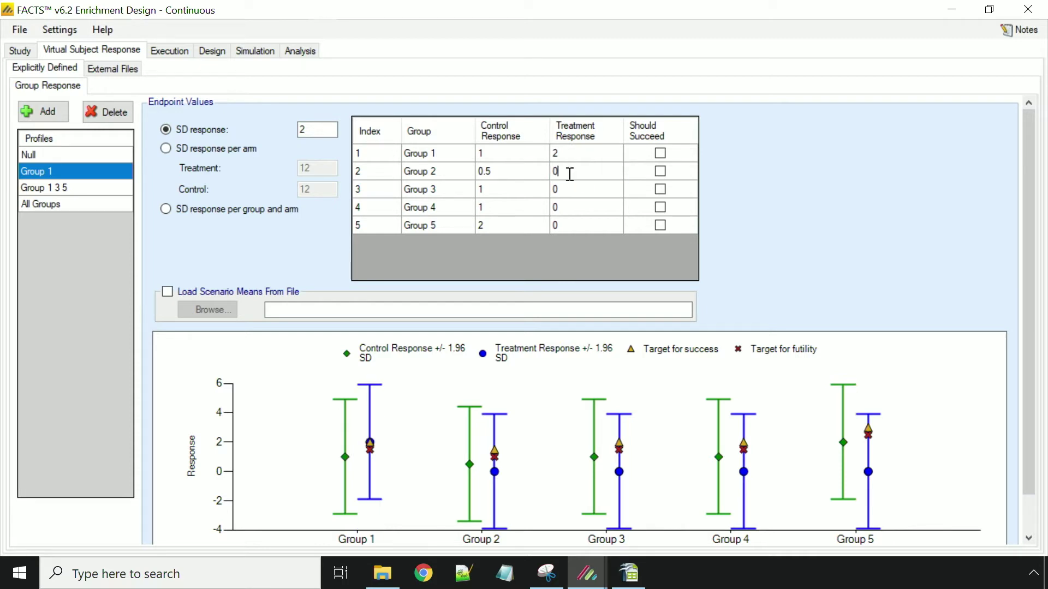
key(Return)
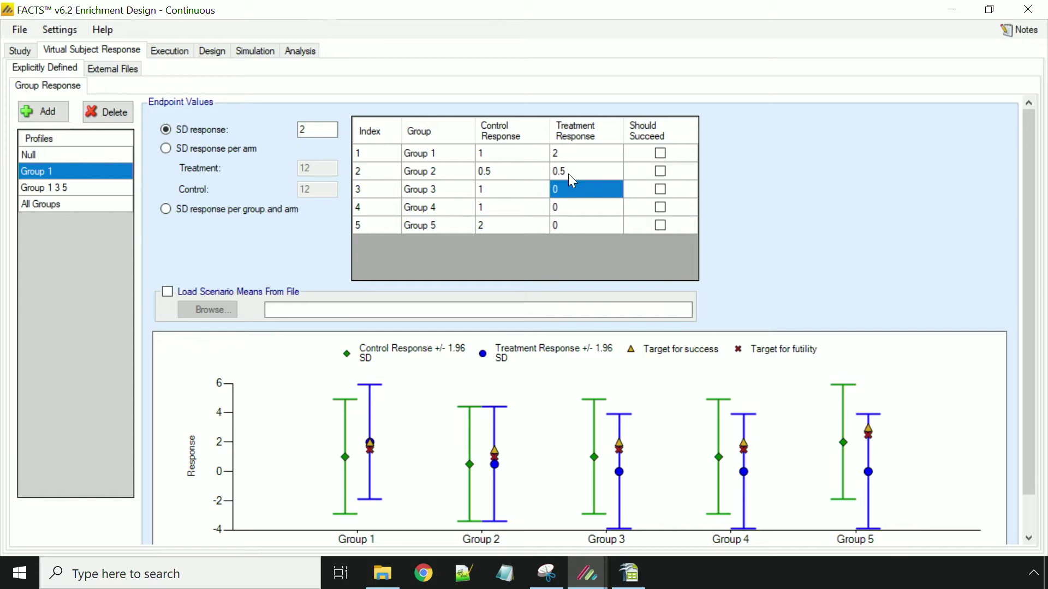
text(1)
key(Return)
text(1)
key(Return)
text(2)
key(Return)
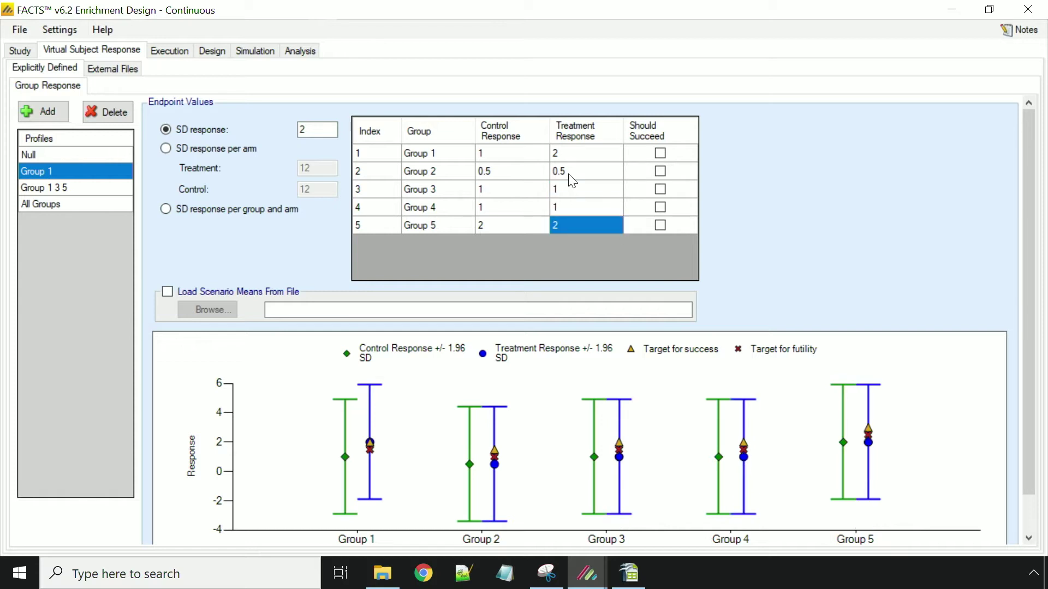
click(661, 150)
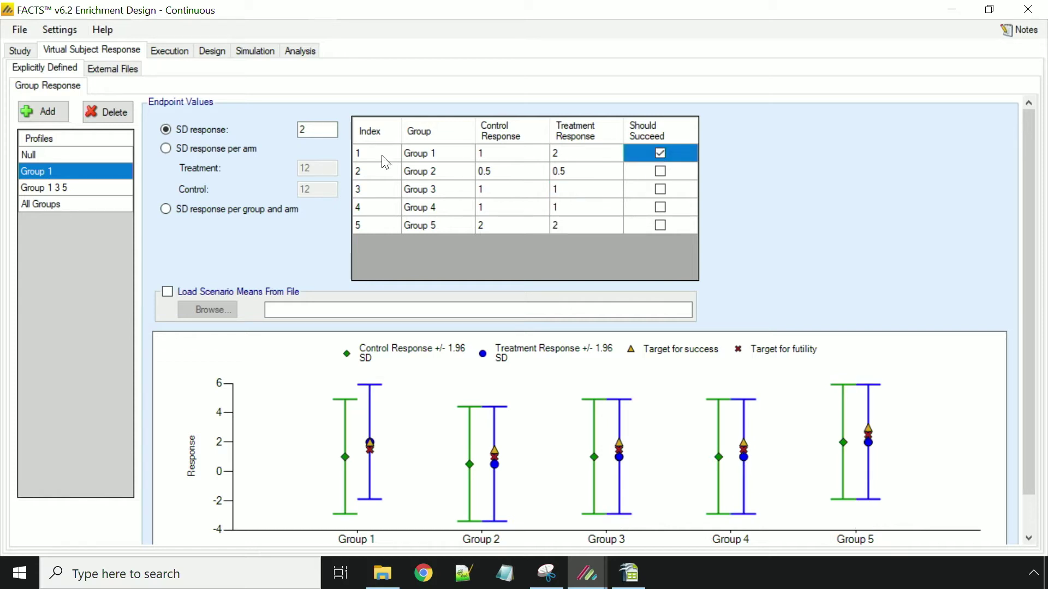
Set the SD response of the Group 1 3 5 profile to 2.
click(103, 187)
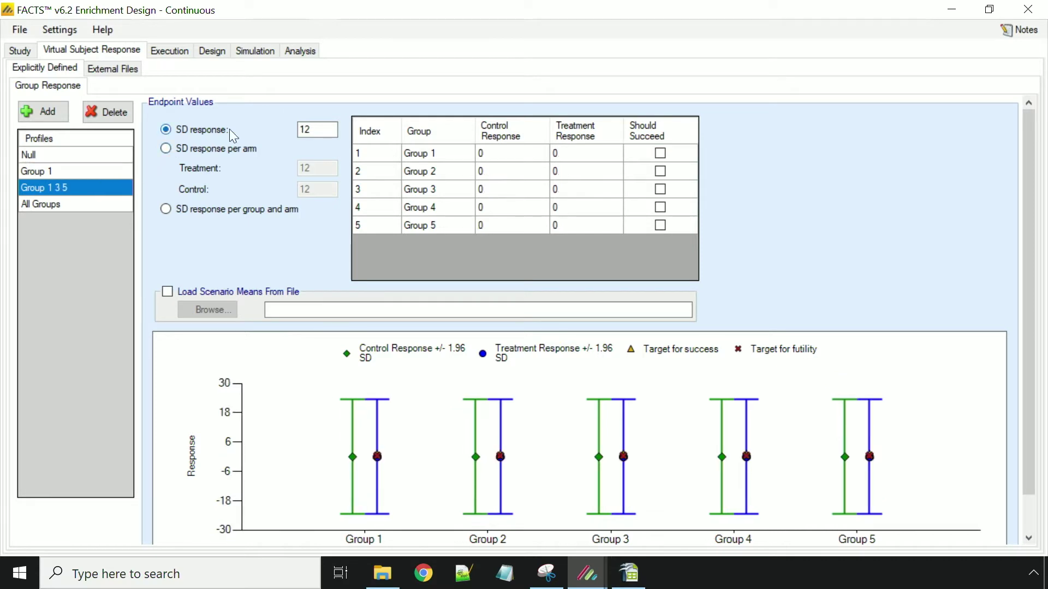
double_click(313, 127)
text(2)
In the Group 1 3 5 profile, set the control responses of Groups 1 to 5 to 1, 0.5, 1, 1 and 2.
click(515, 157)
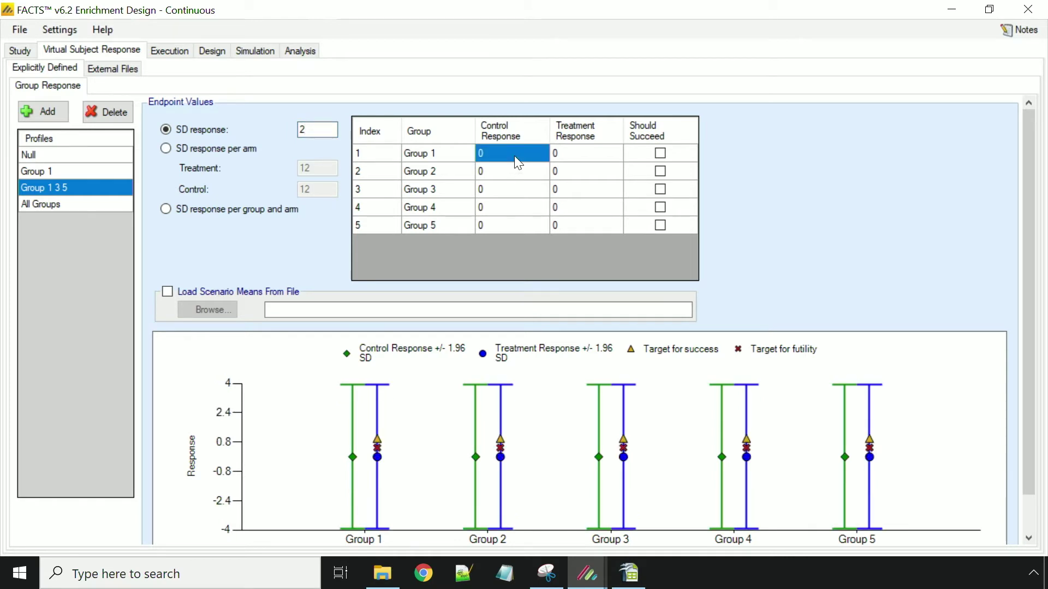
text(1)
key(Return)
text(9)
key(BackSpace)
text(0.5)
key(Return)
text(1)
key(Return)
text(1)
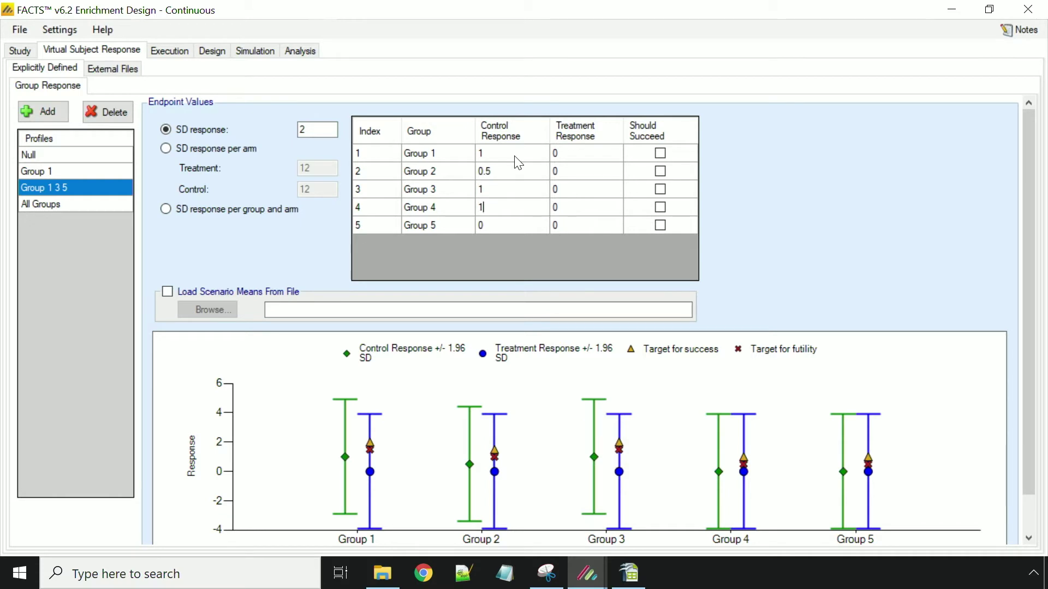
key(Return)
text(2)
In the Group 1 3 5 profile, set the treatment responses of Groups 1 to 5 to 2, 0.5, 2, 1 and 3.
click(570, 156)
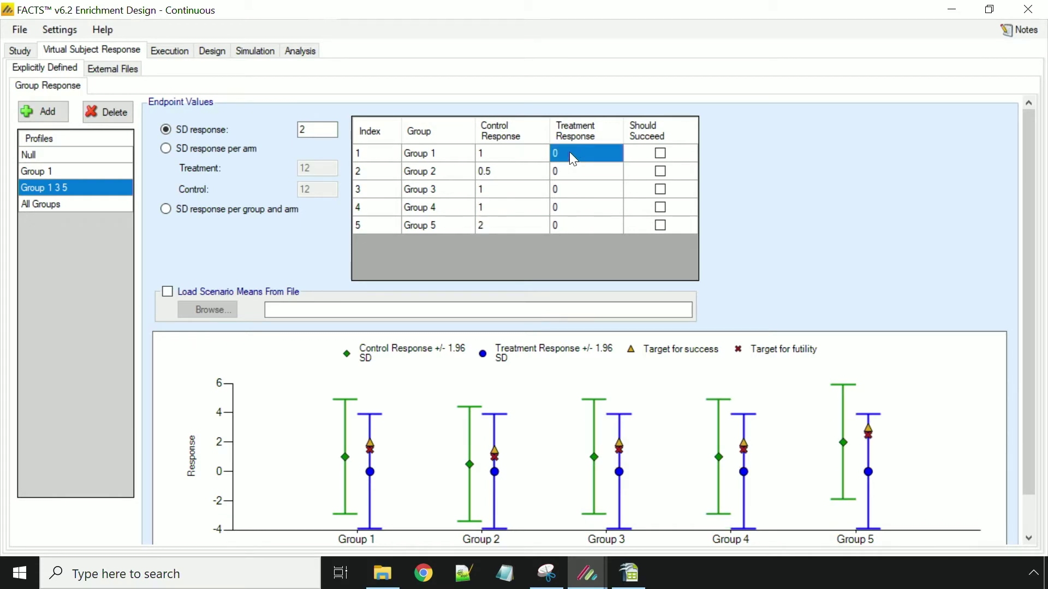
text(2)
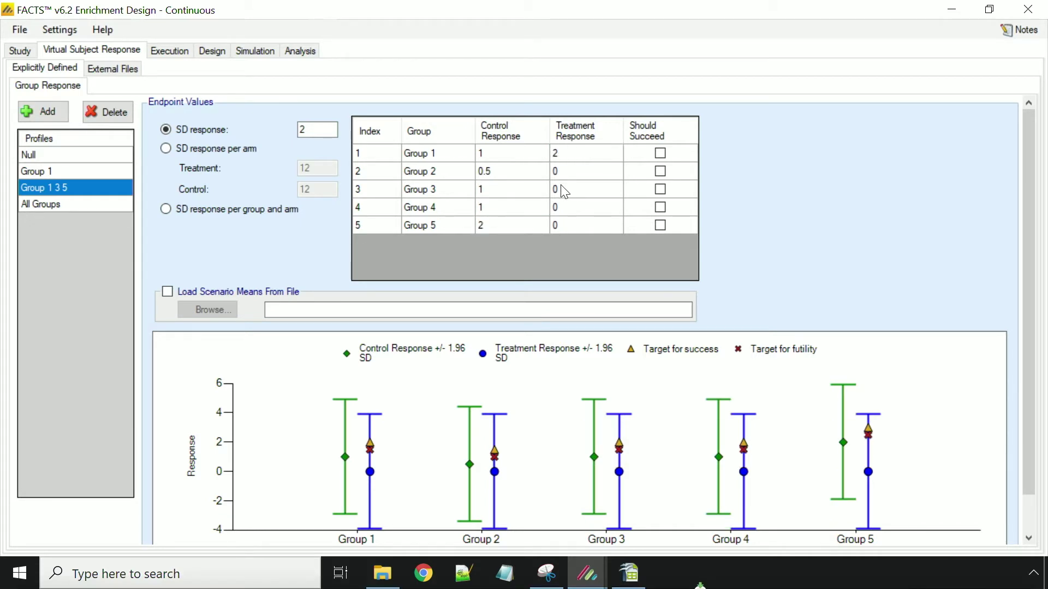
click(562, 187)
text(2)
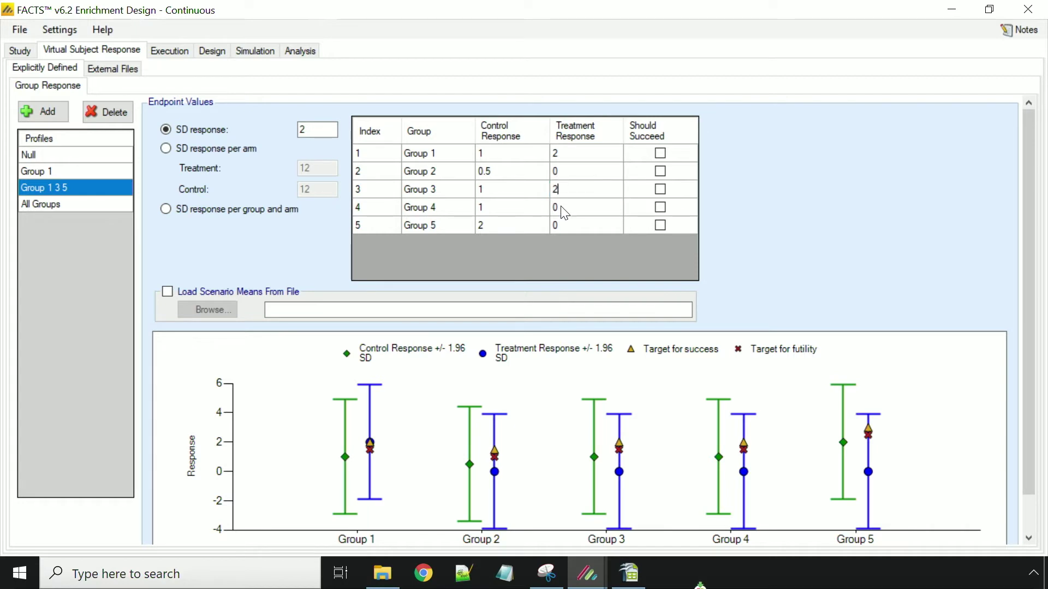
click(565, 221)
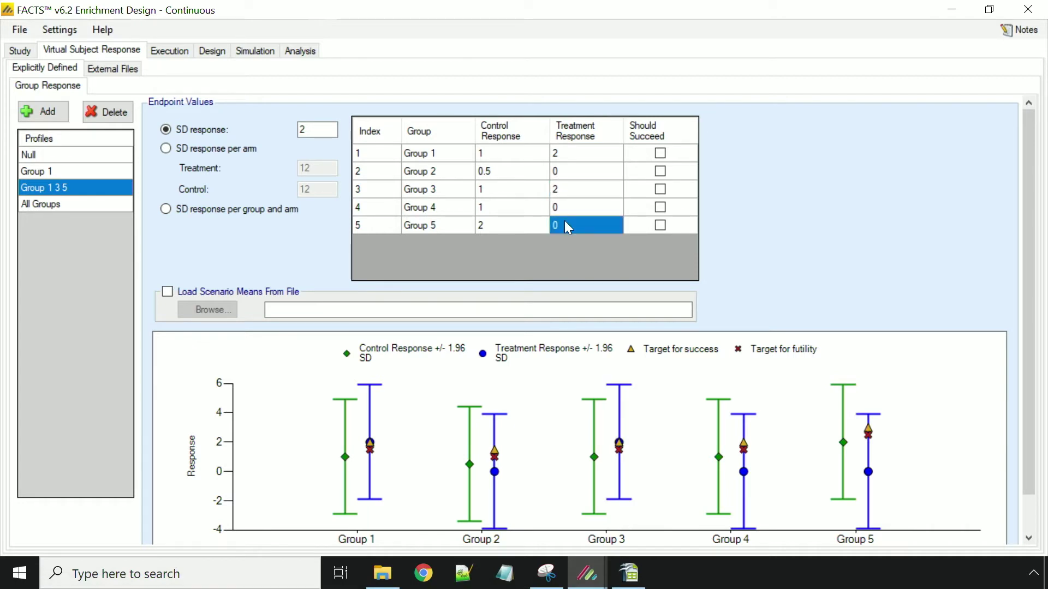
text(3)
click(575, 172)
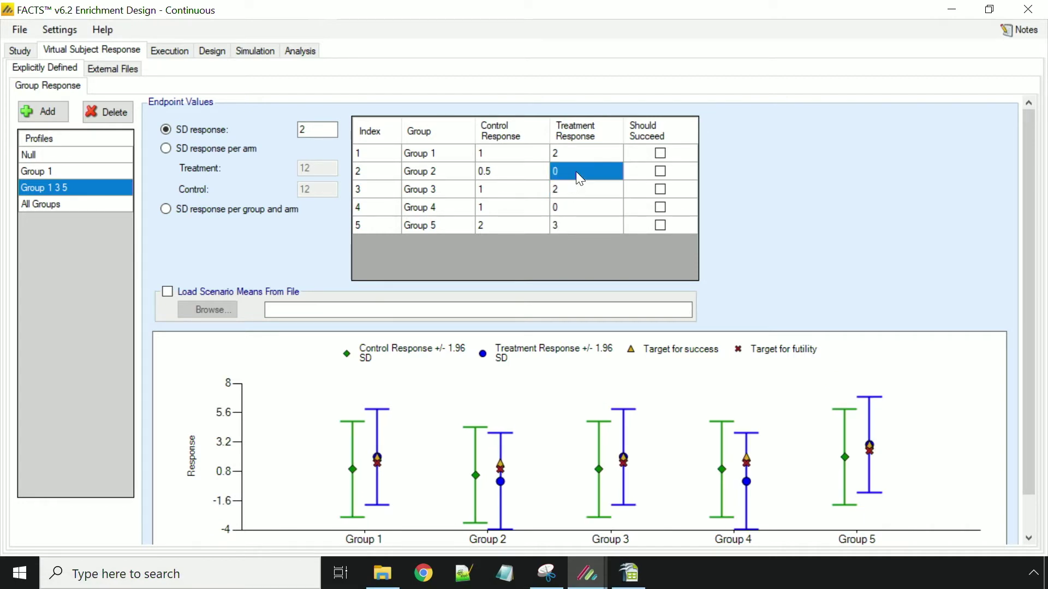
click(575, 171)
text(.5)
key(Return)
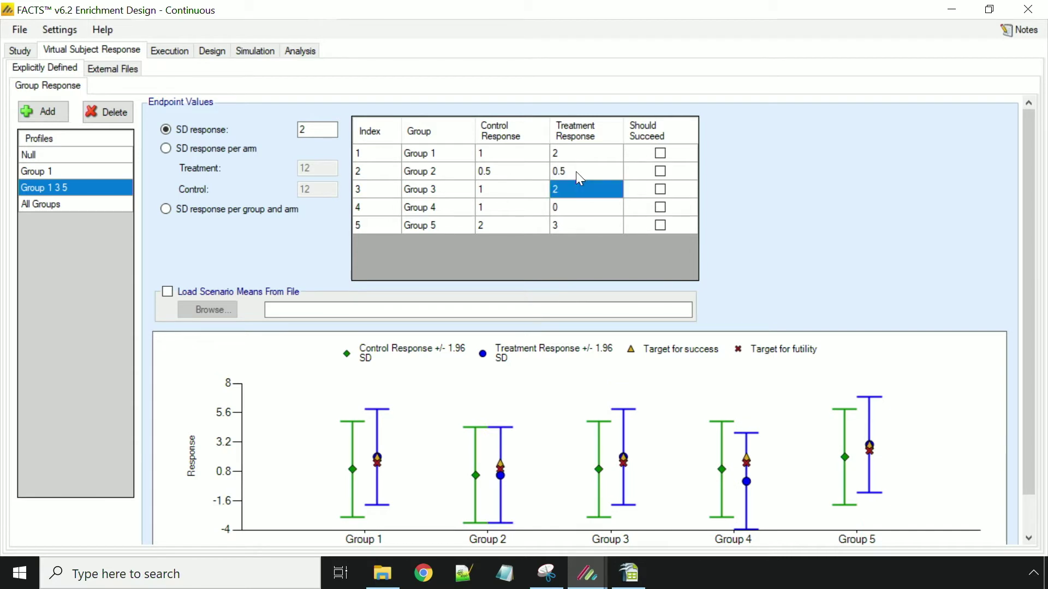
click(568, 203)
text(1)
Mark Groups 1, 3 and 5 as should succeed in the Group 1 3 5 profile.
click(660, 154)
click(662, 186)
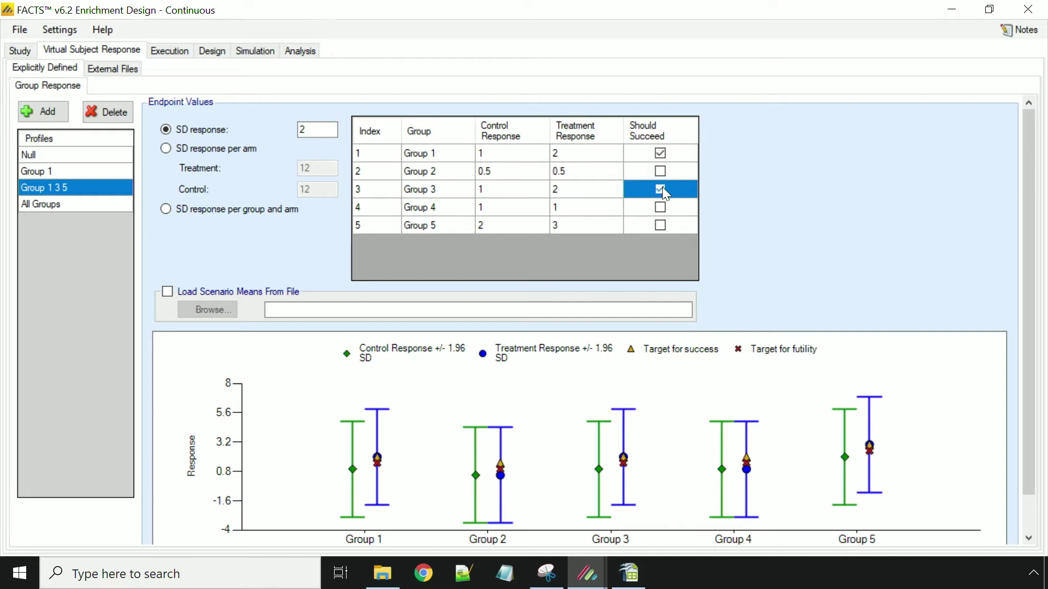
click(661, 228)
Set the SD response of the All Groups profile to 2.
click(124, 205)
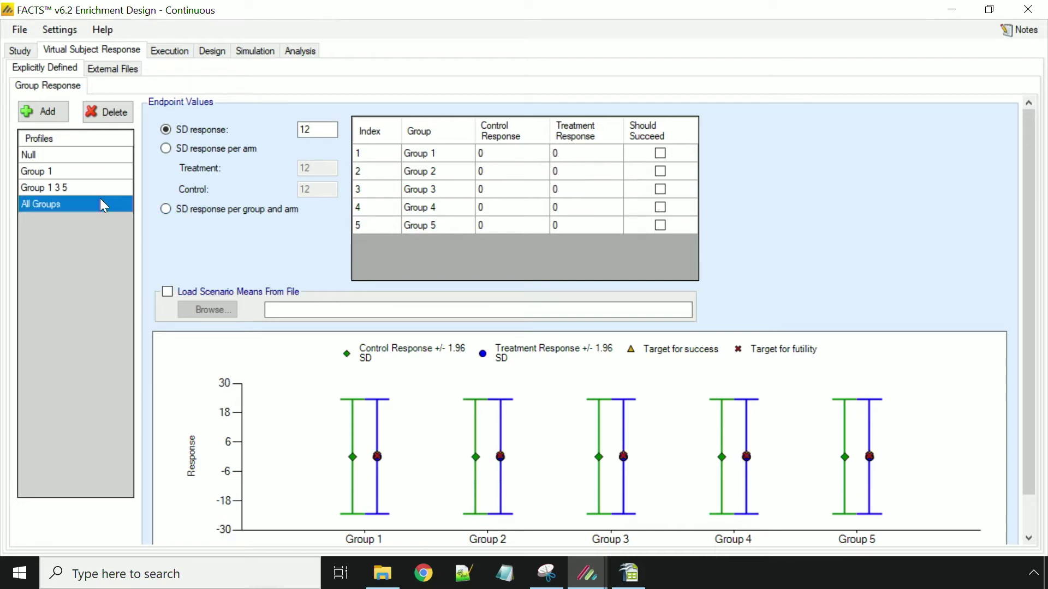
drag(314, 130, 278, 129)
text(2)
In the All Groups profile, set the control responses of Groups 1 to 5 to 1, 0.5, 1, 1 and 2.
click(508, 155)
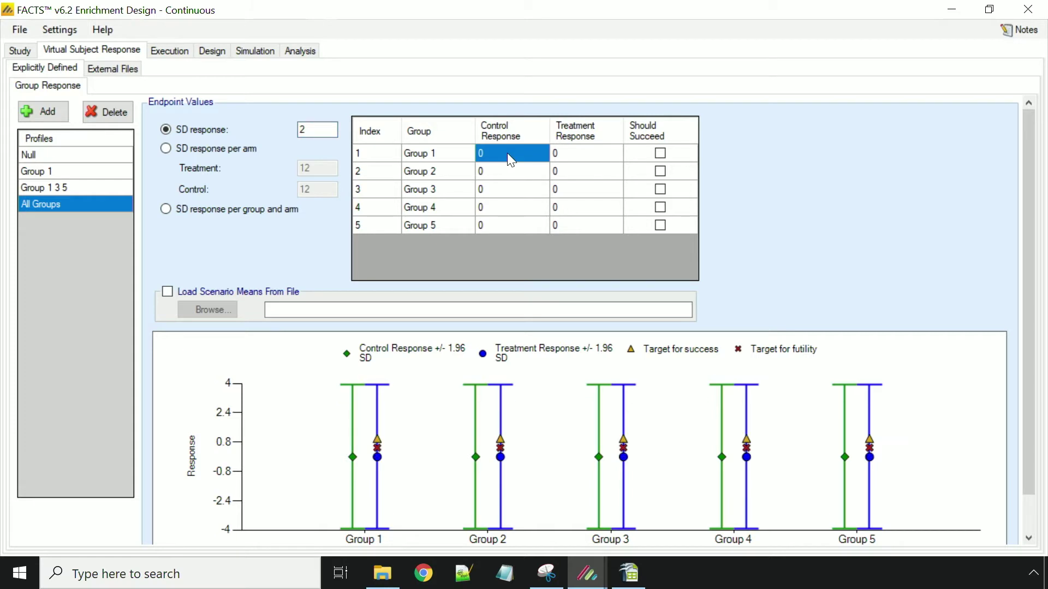
text(1)
key(Return)
text(0.5)
key(Return)
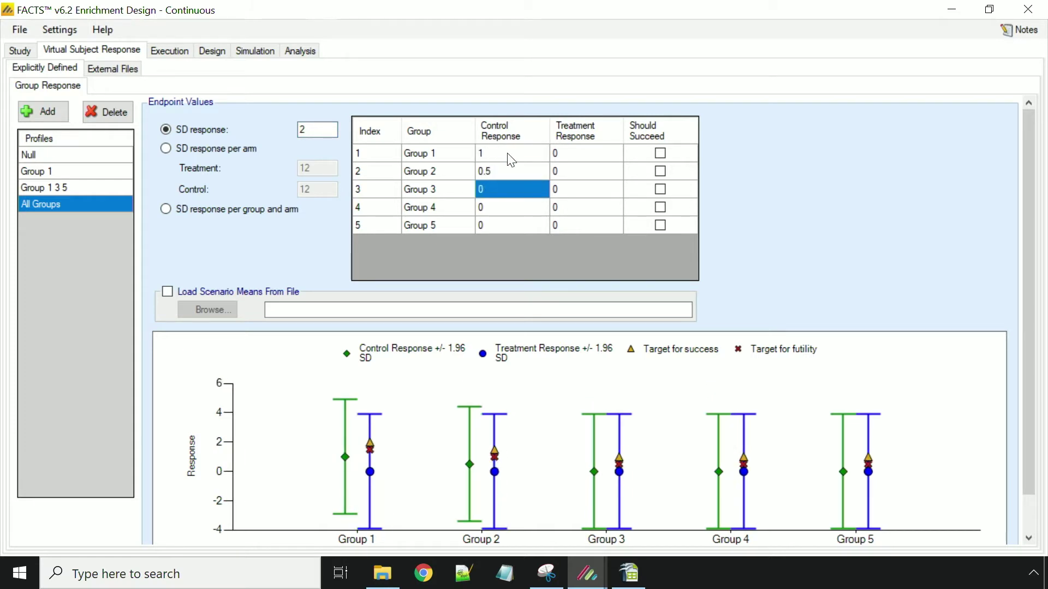
text(1)
key(Return)
text(1)
key(Return)
text(2)
key(Return)
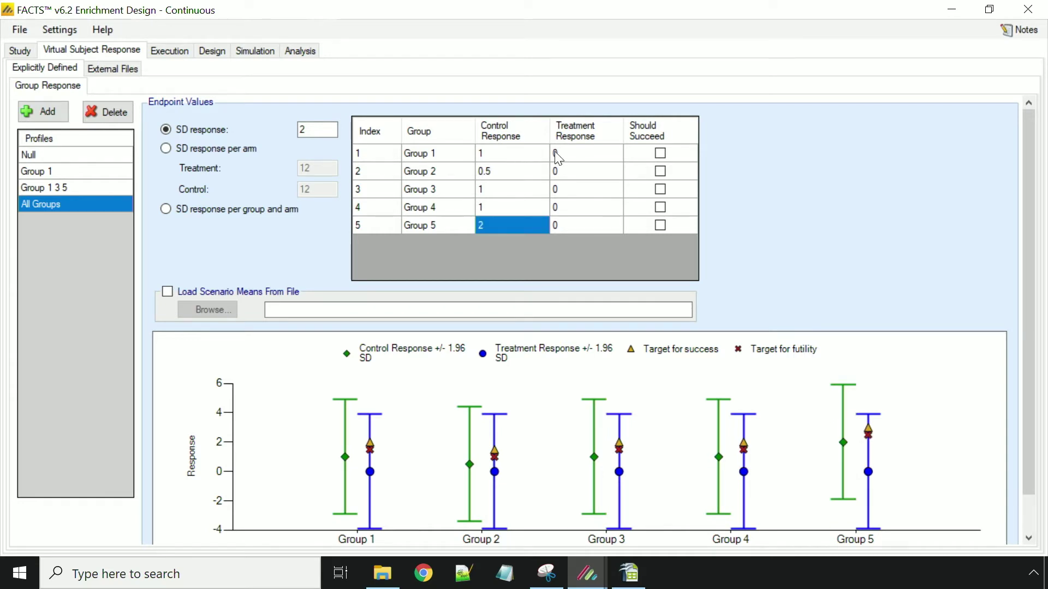
Set the treatment response of Group 1 in the All Groups profile to 2.
click(588, 155)
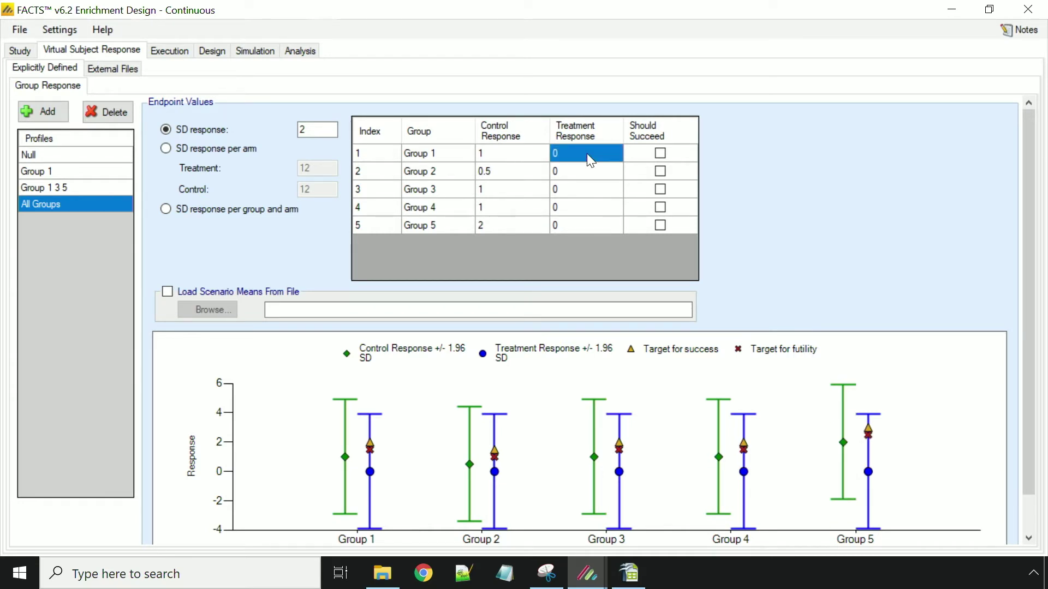
text(2)
key(Return)
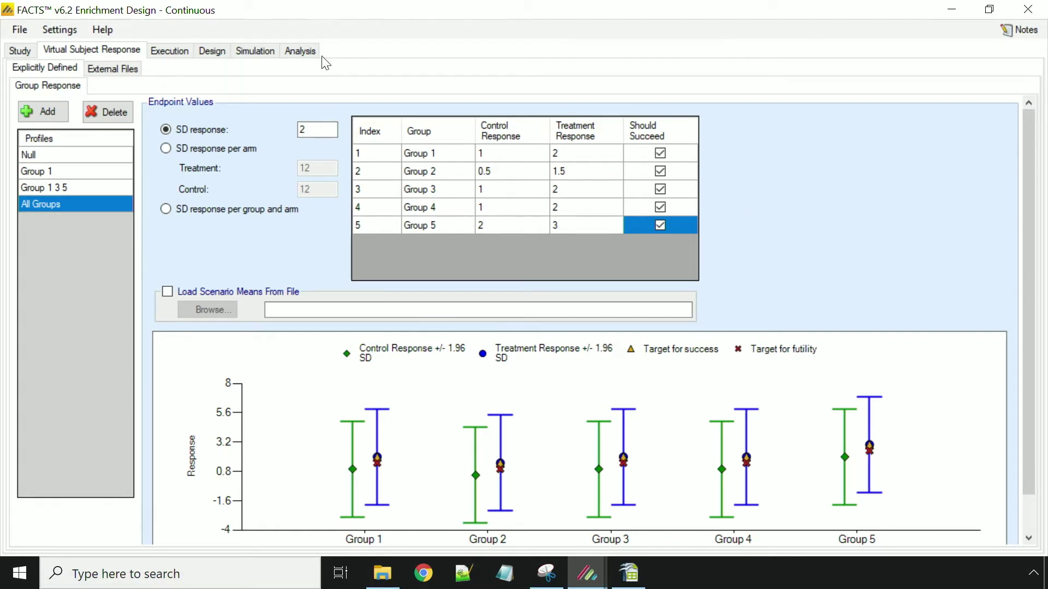
Add an accrual profile and give its region a peak rate of 3.3 with ramp up enabled.
click(168, 55)
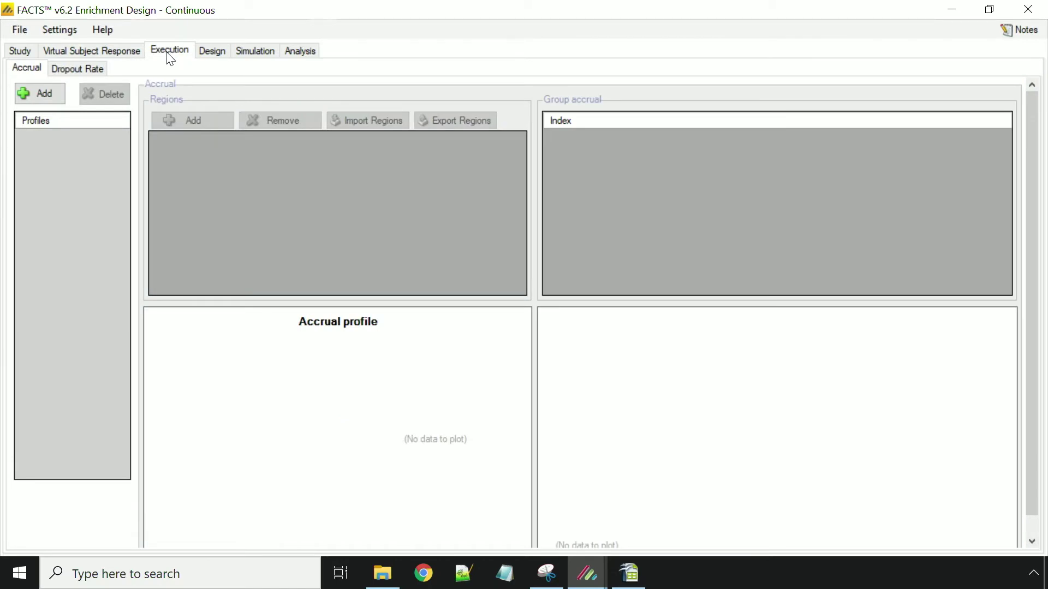
click(42, 93)
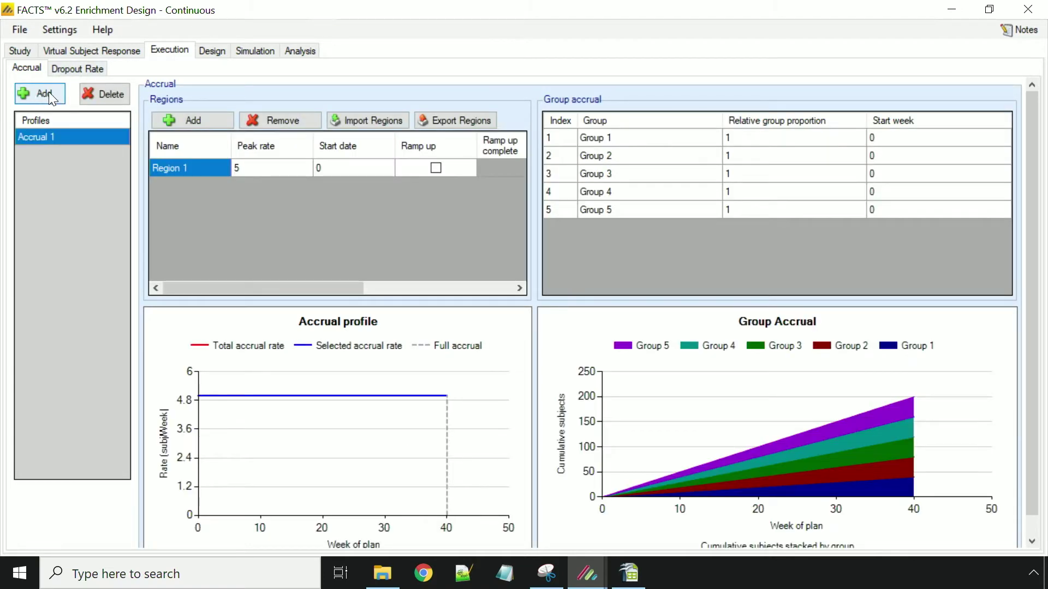
click(259, 167)
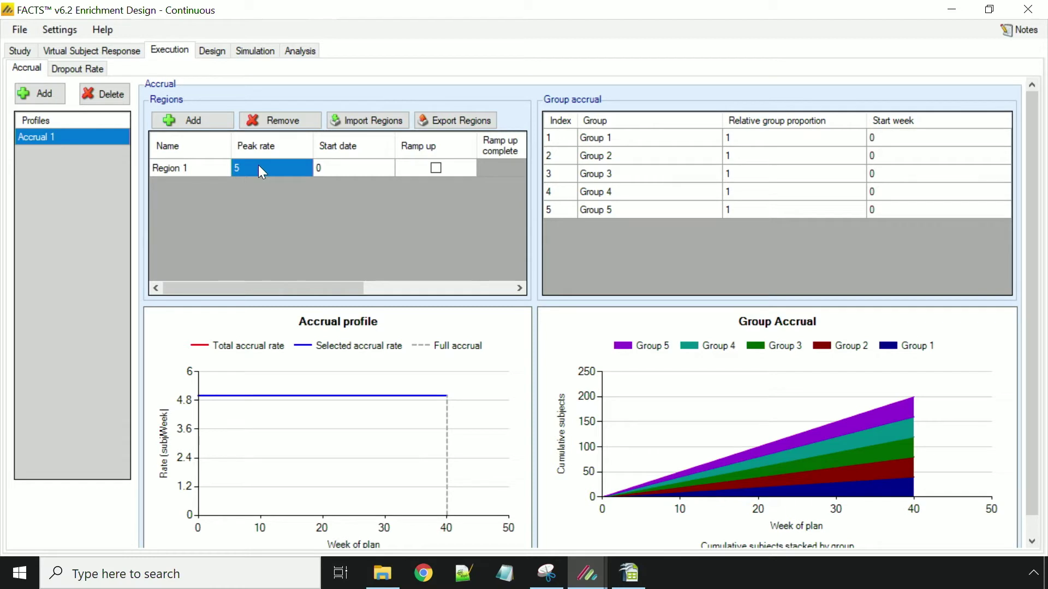
text(3.3)
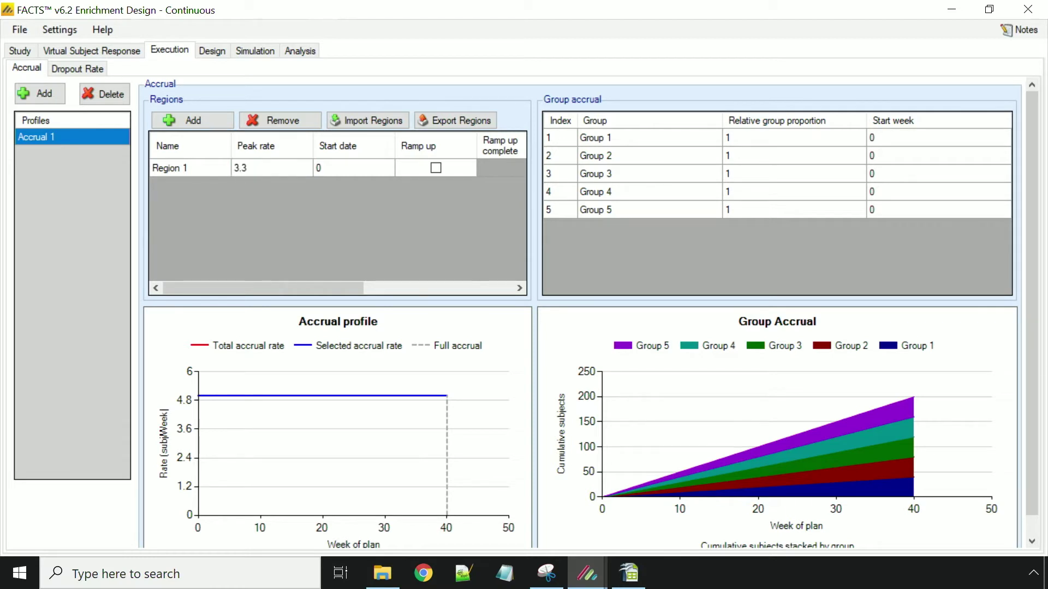
click(436, 168)
Set the start date of the accrual region to 26.
click(372, 165)
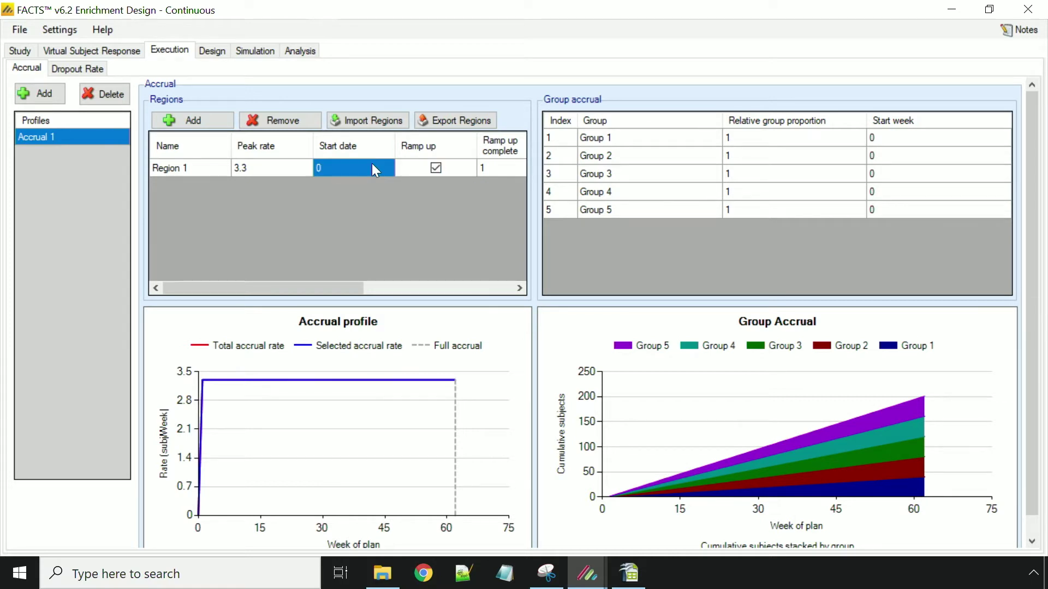
text(26)
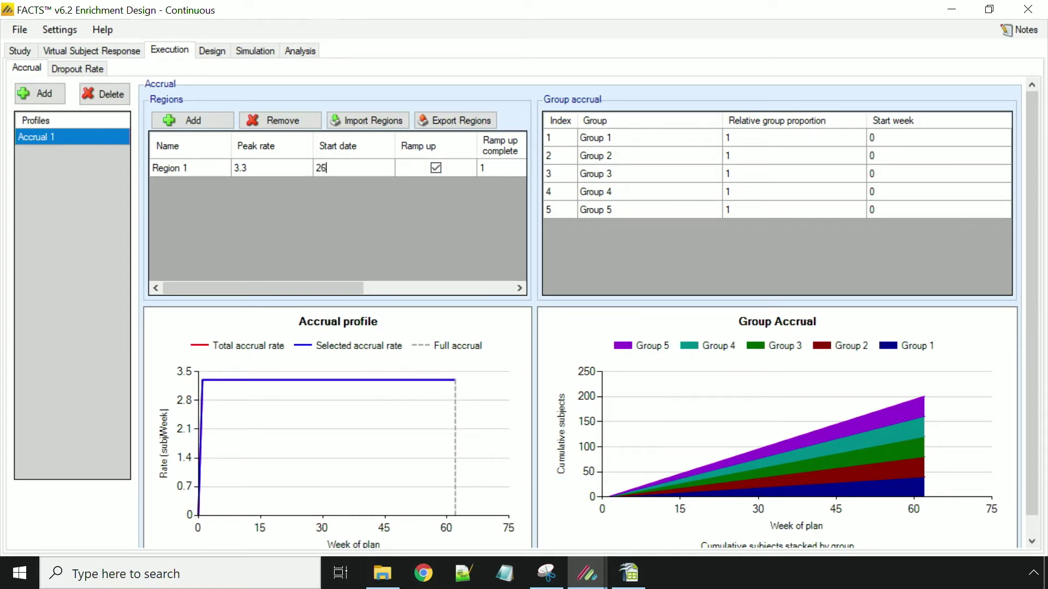
key(Tab)
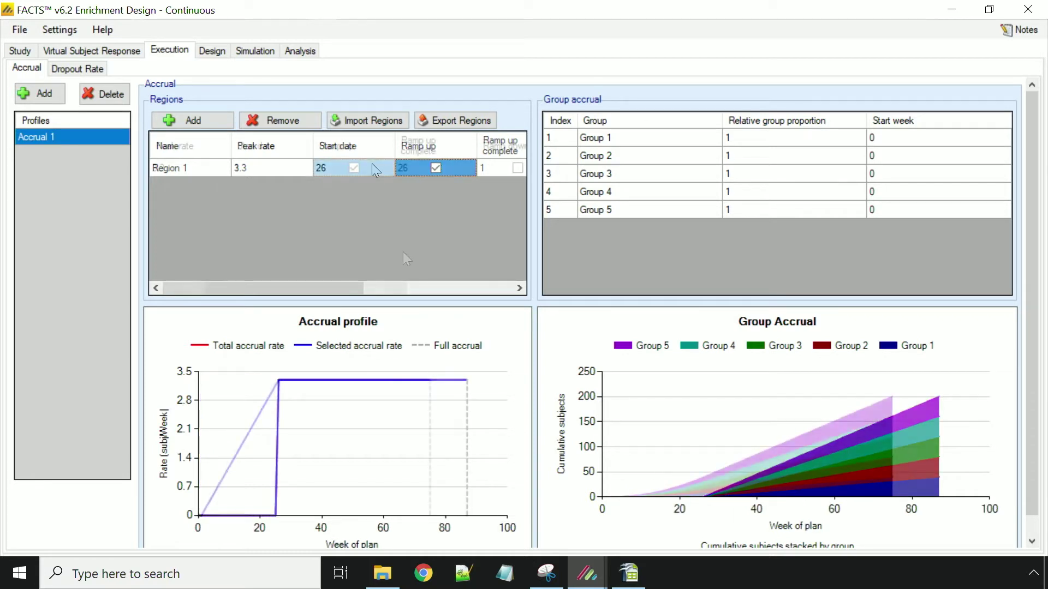
Set the relative group proportion of Group 1 to 6 in the group accrual table.
click(798, 137)
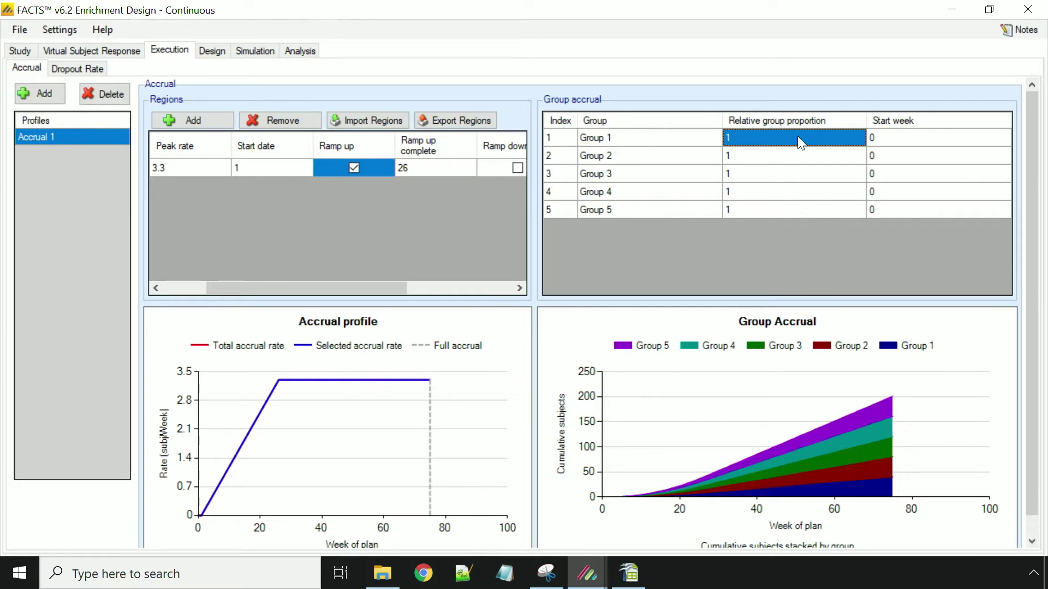
text(6)
key(Return)
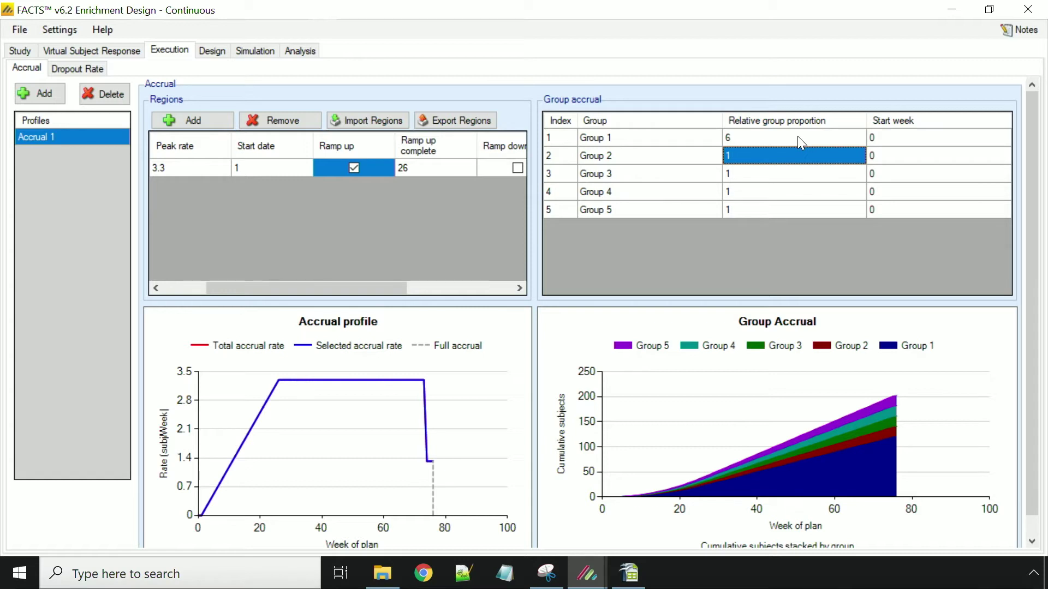
key(Down)
key(Down)
key(Down)
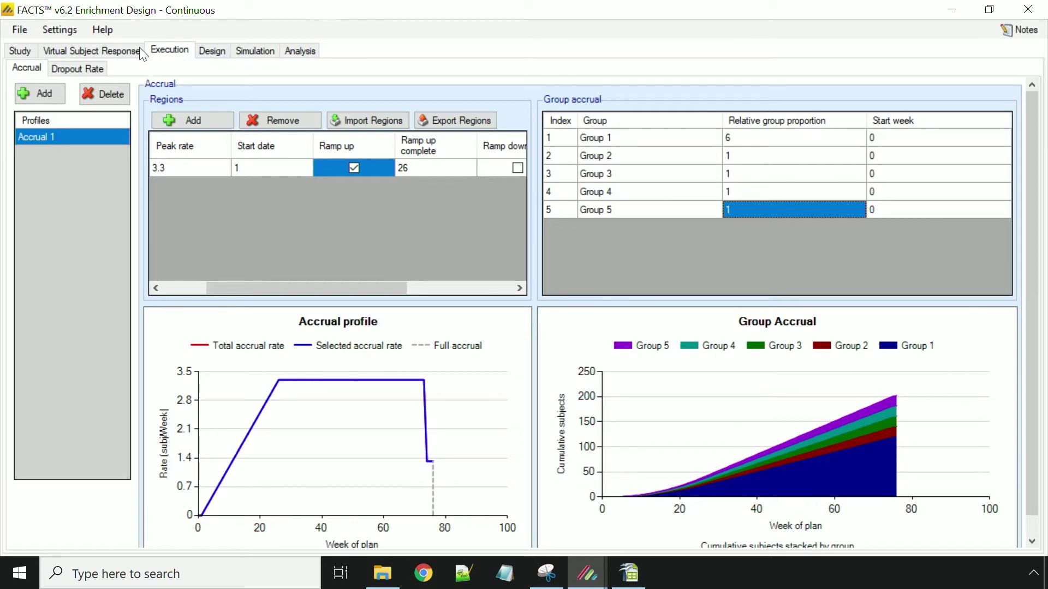
Switch the dropout profile to dropouts per visit and set the Visit 1 dropout probability to 0.1.
click(92, 65)
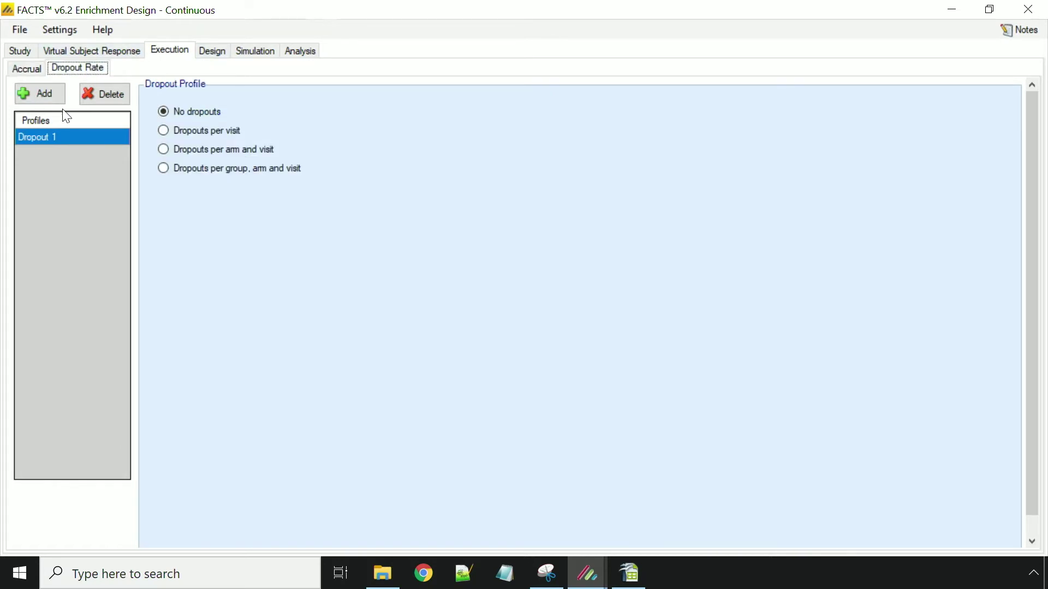
click(229, 130)
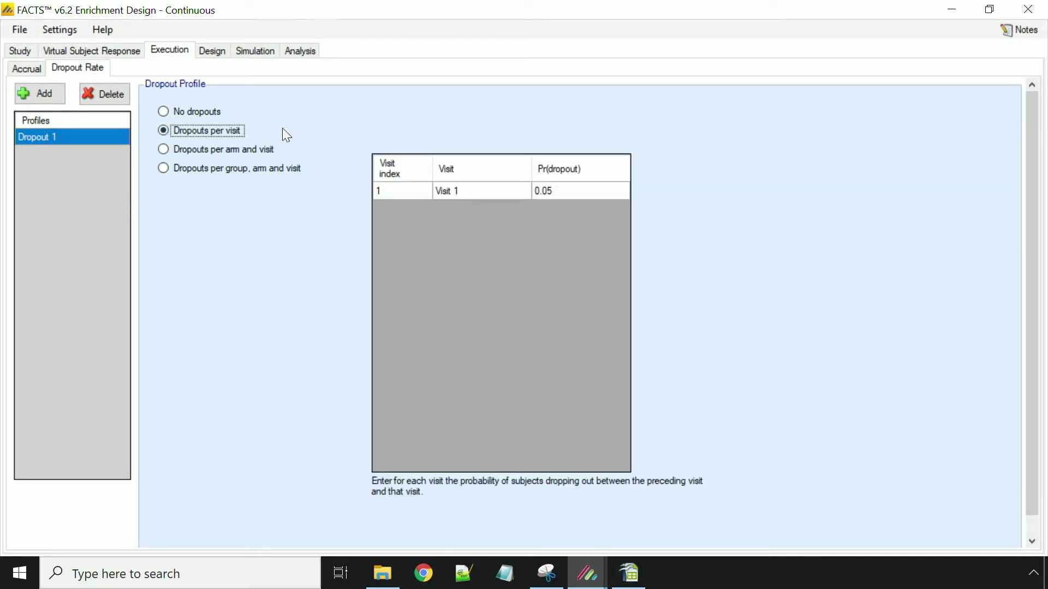
click(577, 192)
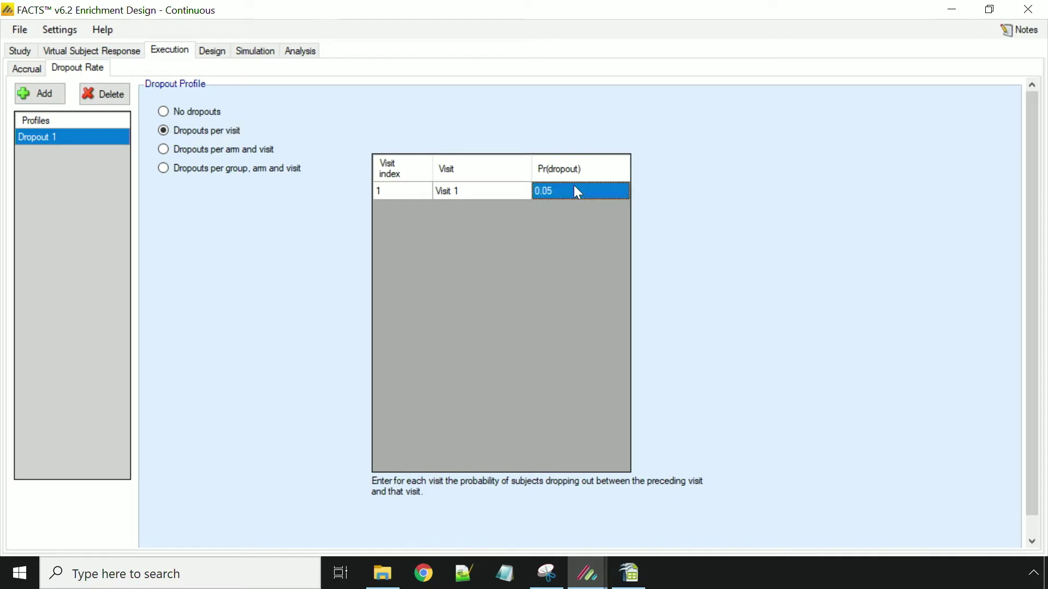
text(0.1)
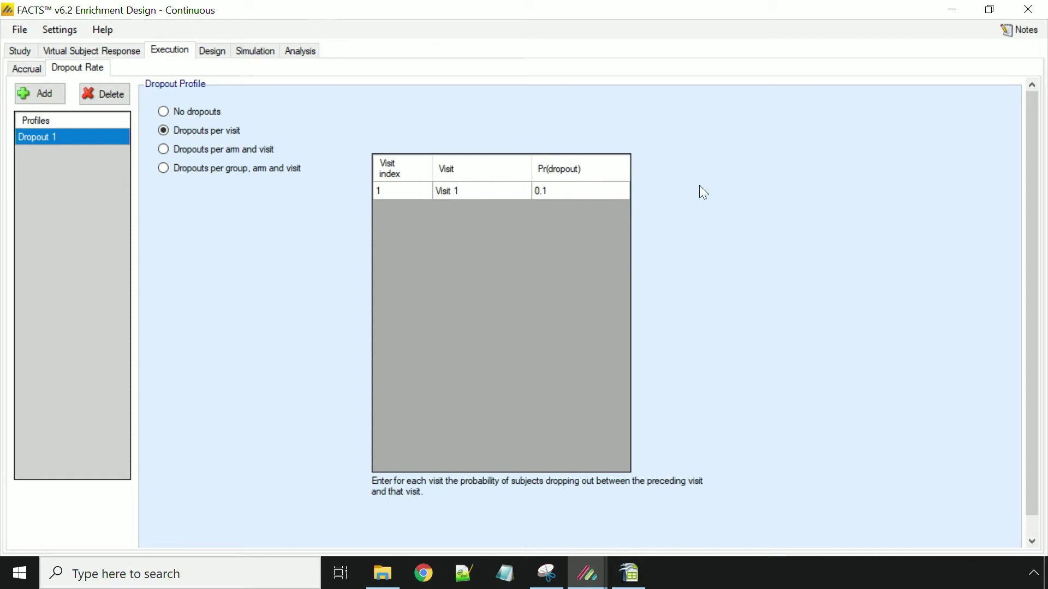
In the design's control model, have controls modeled separately and set the prior mean of all five groups to 1.
click(218, 52)
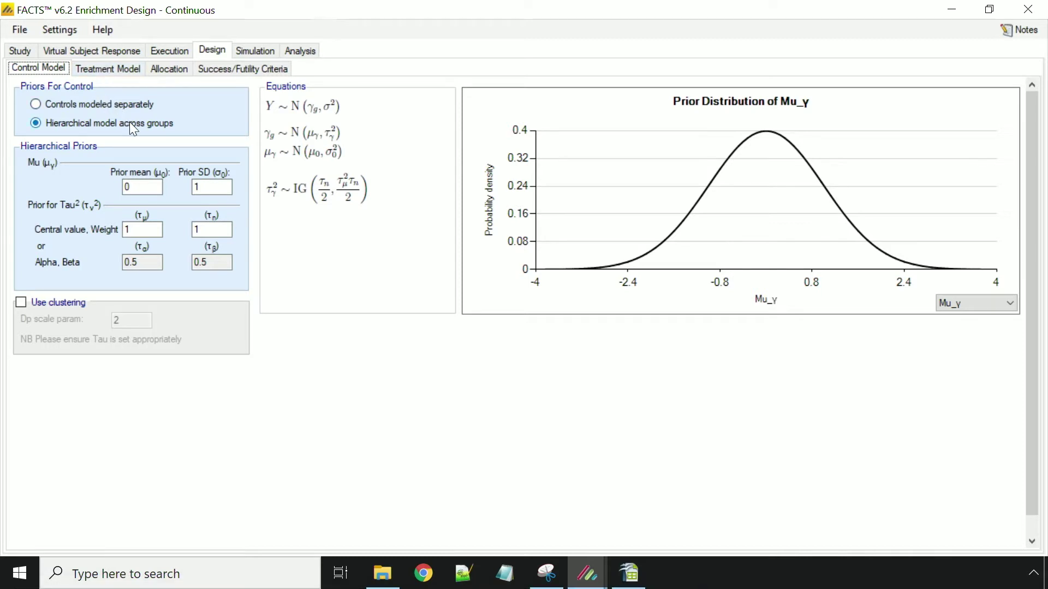
click(123, 106)
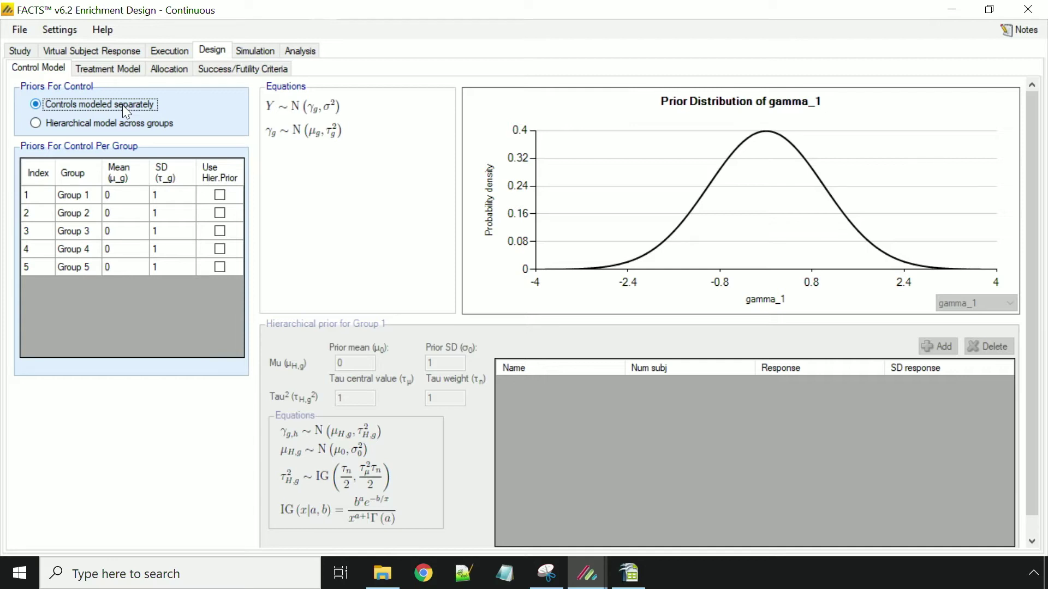
click(143, 194)
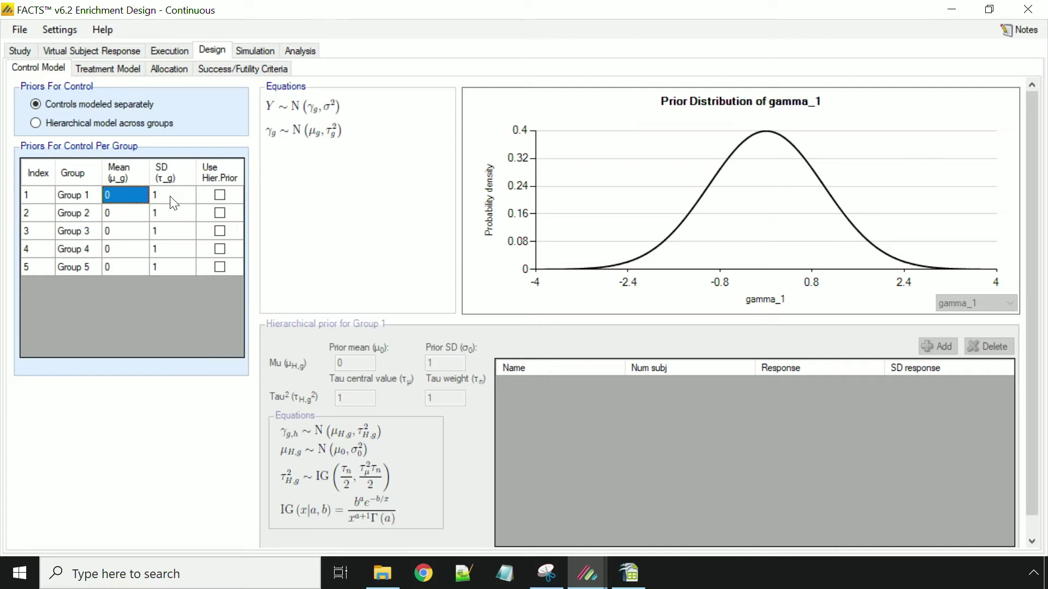
text(1)
key(Return)
text(1)
key(Return)
text(1)
key(Return)
text(1 1)
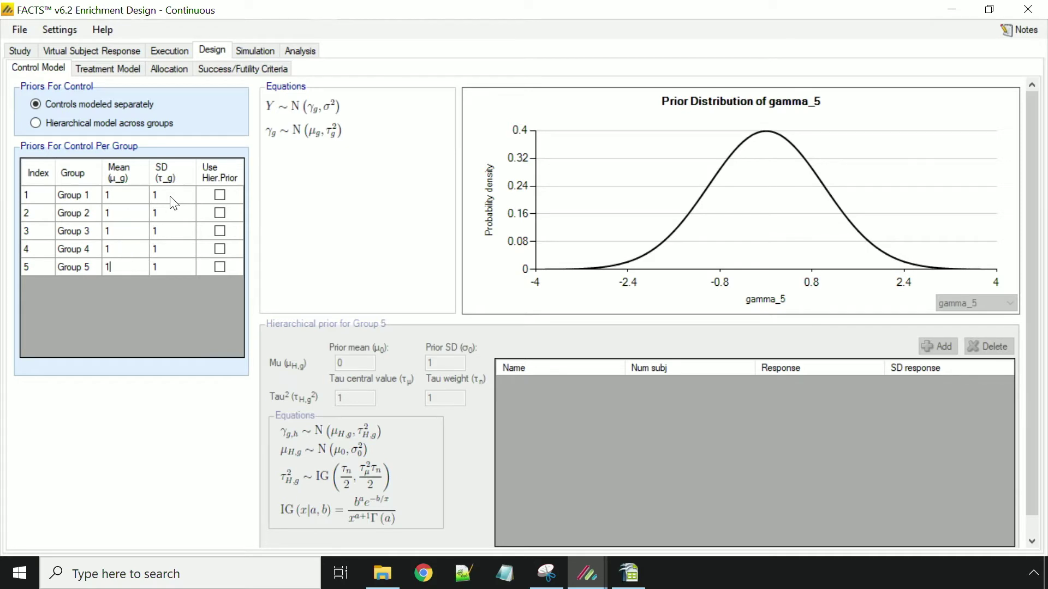
Set the control prior SD of all five groups to 2.
click(173, 203)
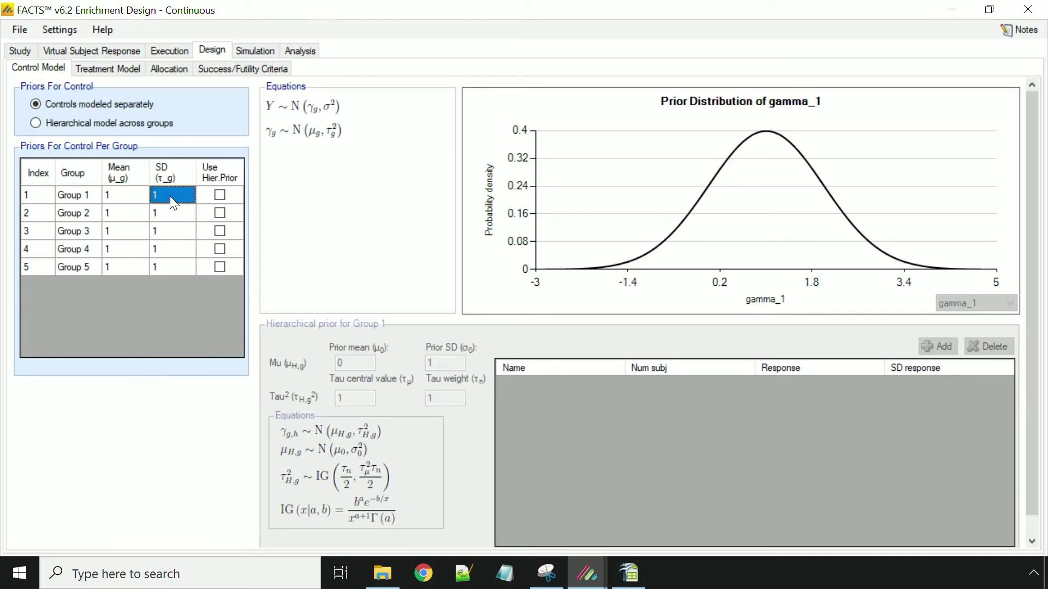
text(2)
key(Return)
text(2)
key(Return)
text(2)
key(Return)
text(2 2)
key(Return)
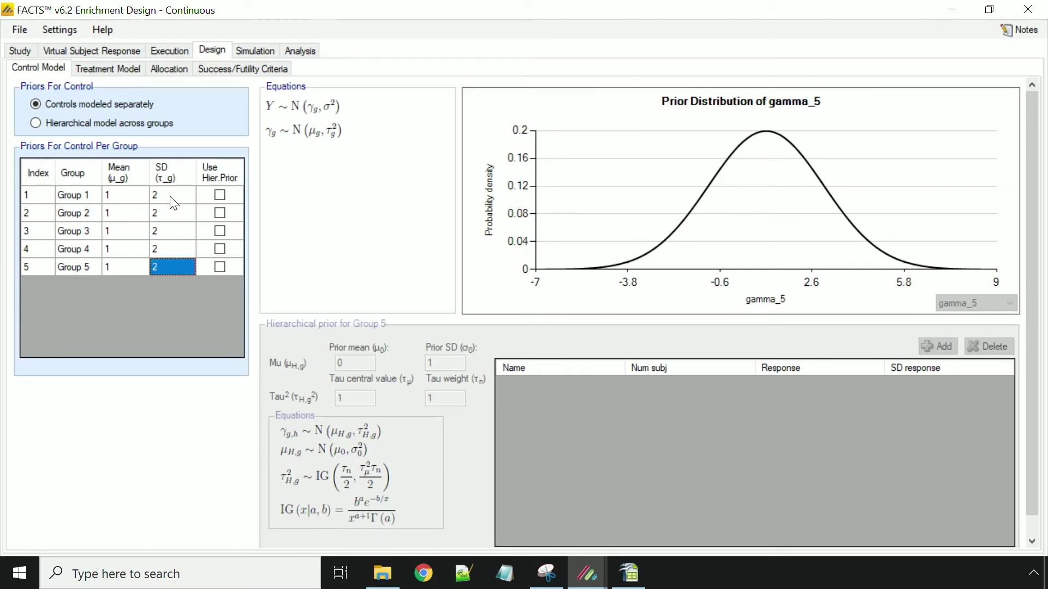
In the treatment model, have groups modeled separately and set the treatment prior SD of all five groups to 2.
click(173, 202)
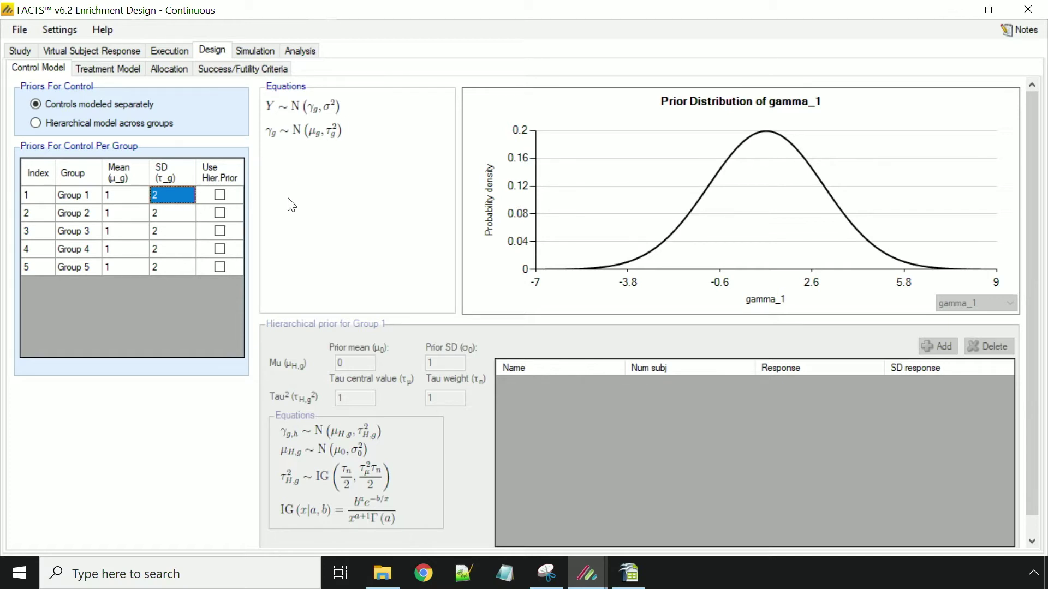
click(115, 70)
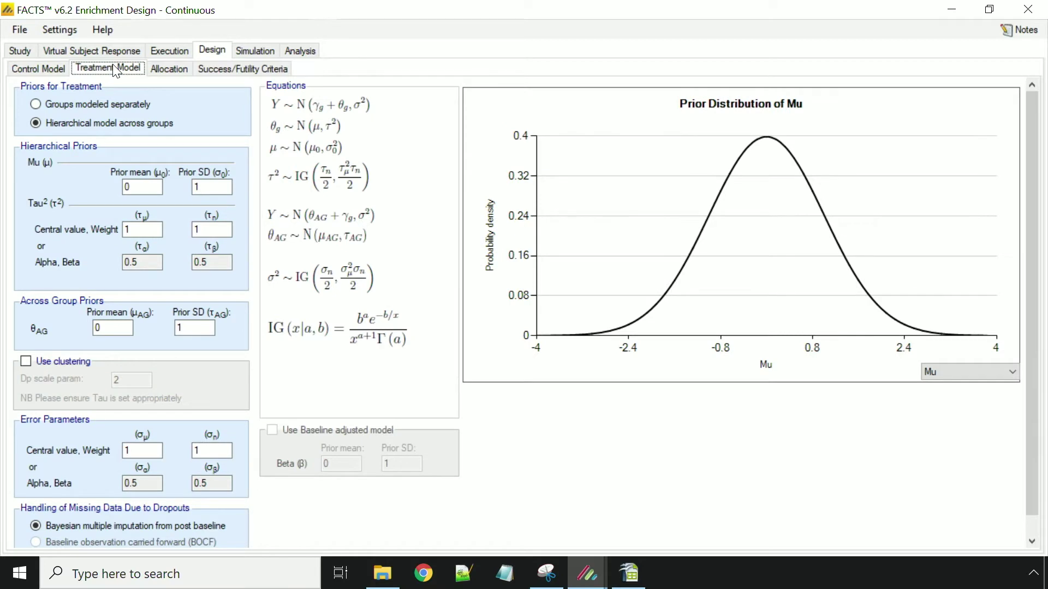
click(103, 104)
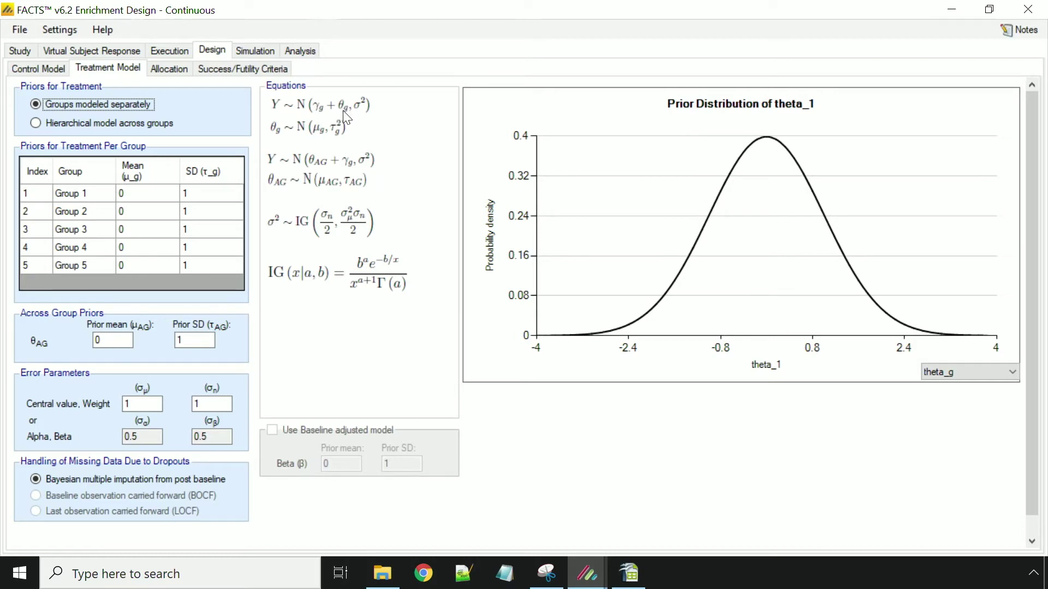
click(141, 193)
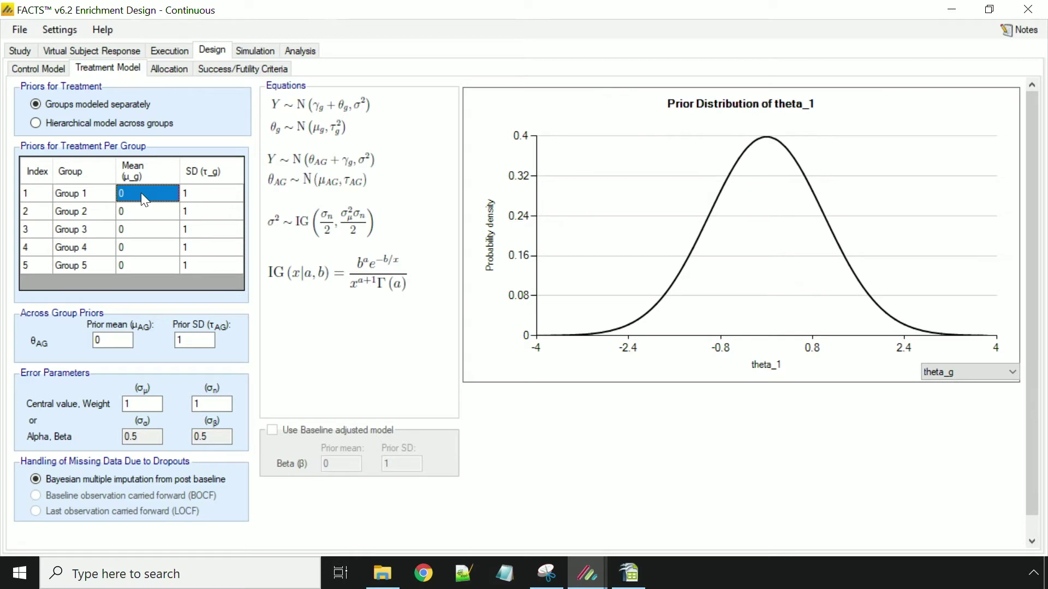
click(200, 199)
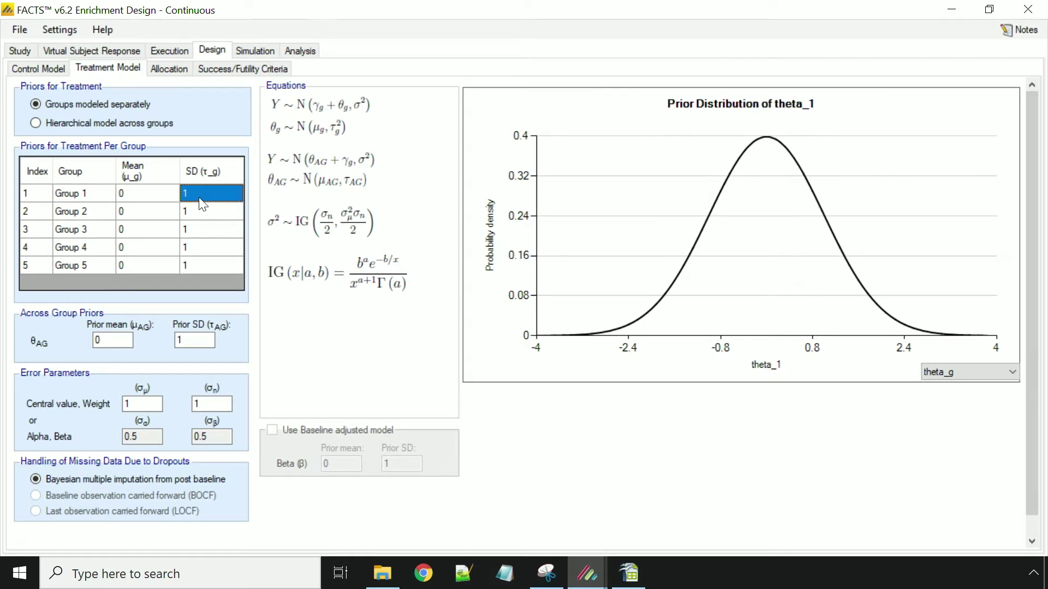
text(2)
key(Return)
text(2)
key(Return)
text(2)
key(Return)
text(2)
key(Return)
text(2)
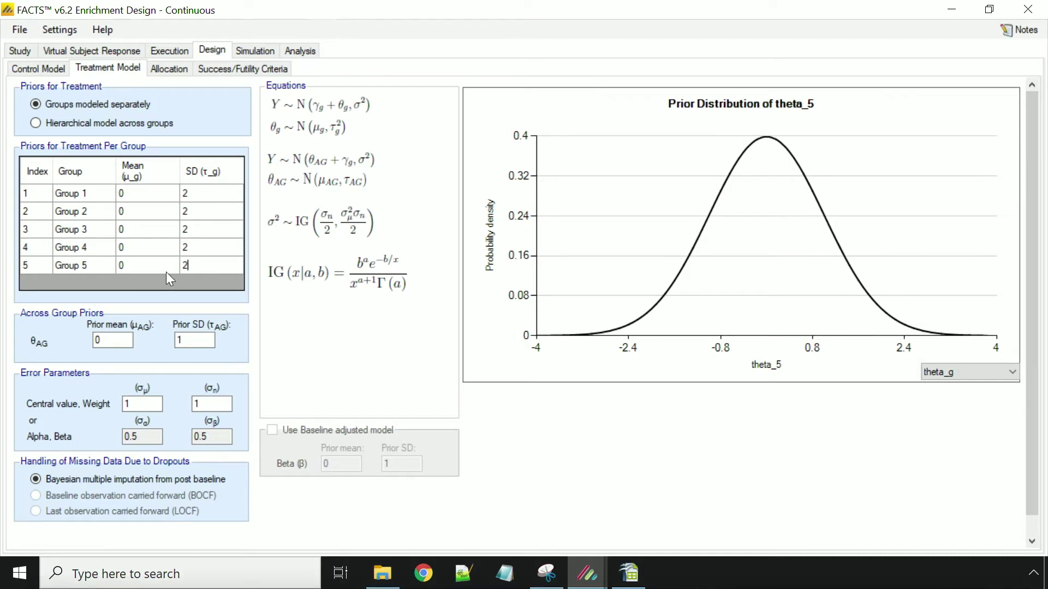
Set the across-group prior SD and the error central value to 2 each, and plot the prior distribution of Sigma.
click(192, 342)
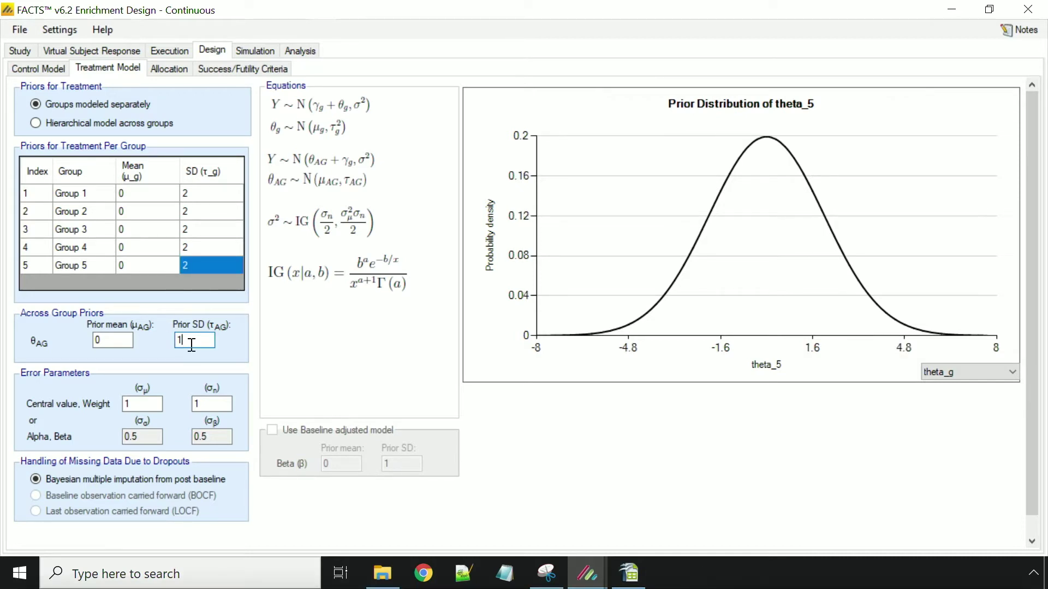
key(BackSpace)
text(2)
click(131, 405)
text(2)
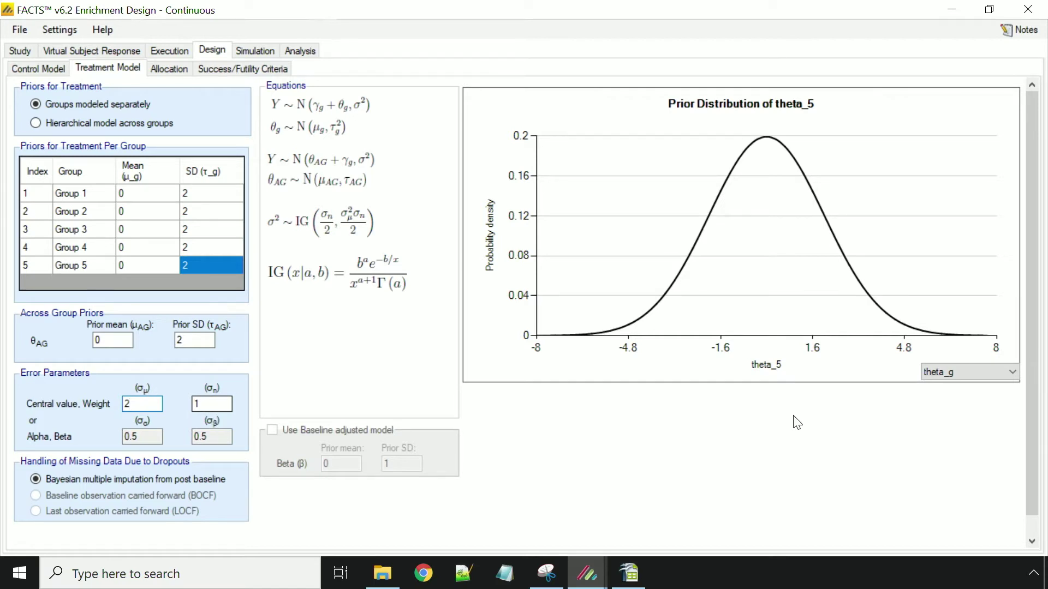
click(957, 374)
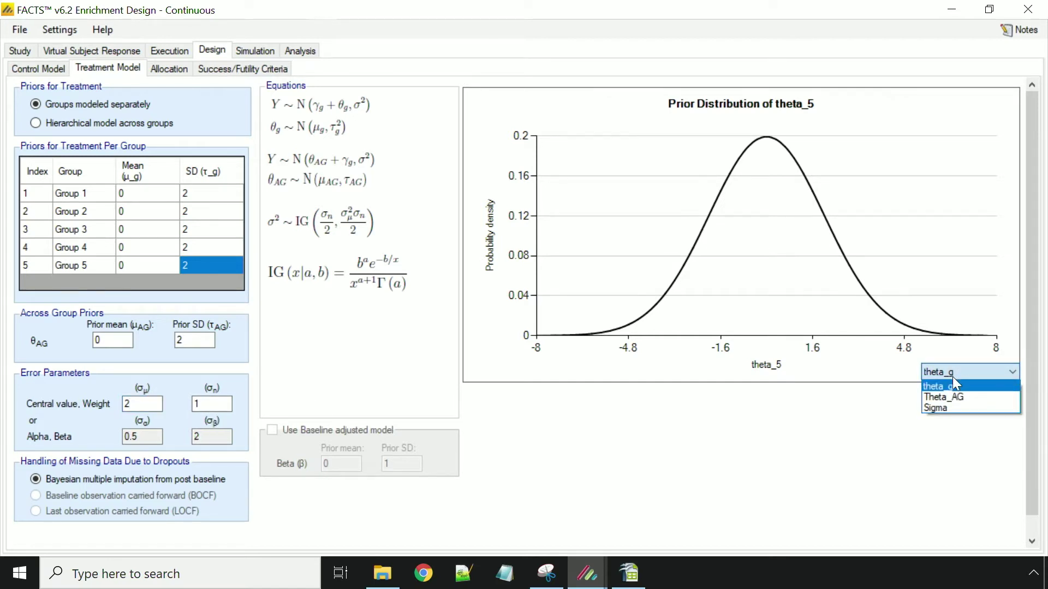
click(937, 404)
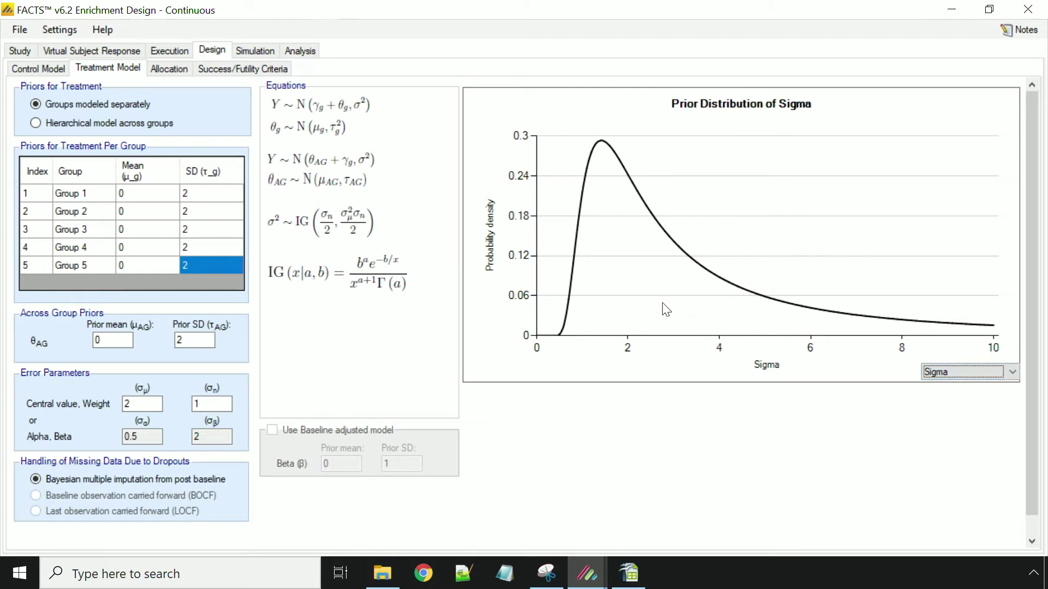
In the allocation settings, set the randomization block size to 2 control and 2 treatment for all five groups.
click(163, 70)
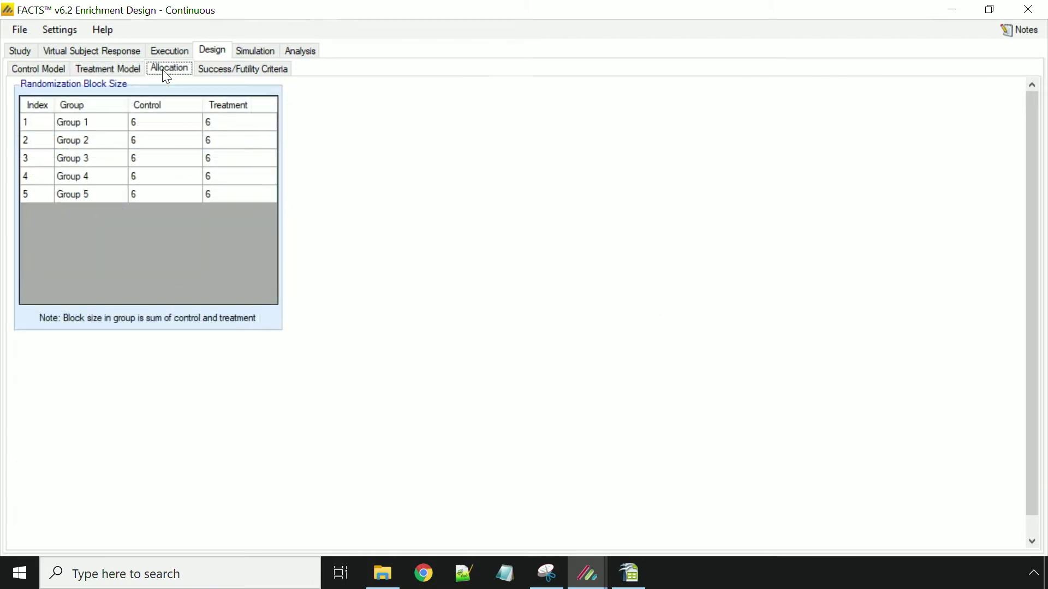
click(163, 127)
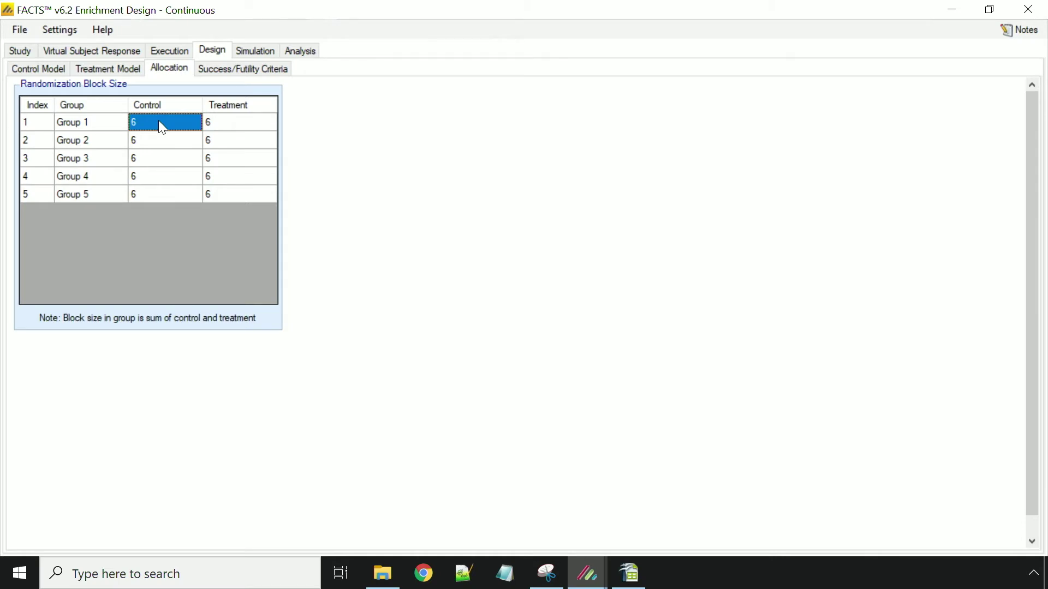
text(2)
key(Tab)
text(2)
key(Tab)
text(2)
key(Tab)
text(2)
key(Tab)
text(2)
key(Tab)
text(2)
key(Tab)
text(2)
key(Tab)
text(2)
key(Tab)
text(2)
key(Tab)
text(2)
key(Tab)
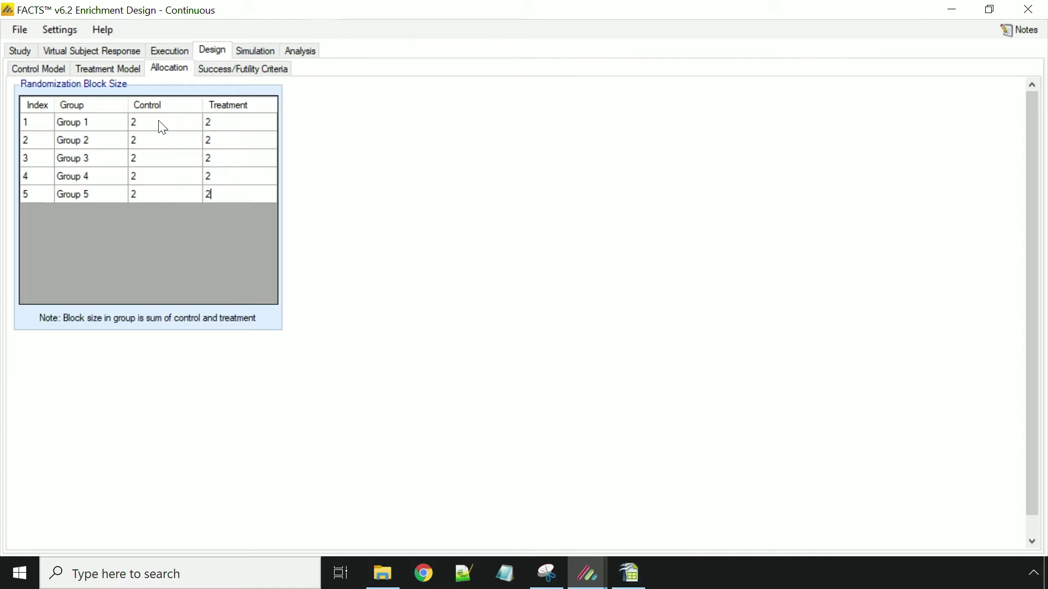
Base the success criteria on Phase III Success only, select Group 1 and Across groups for study success, and combine the rules by OR.
click(243, 68)
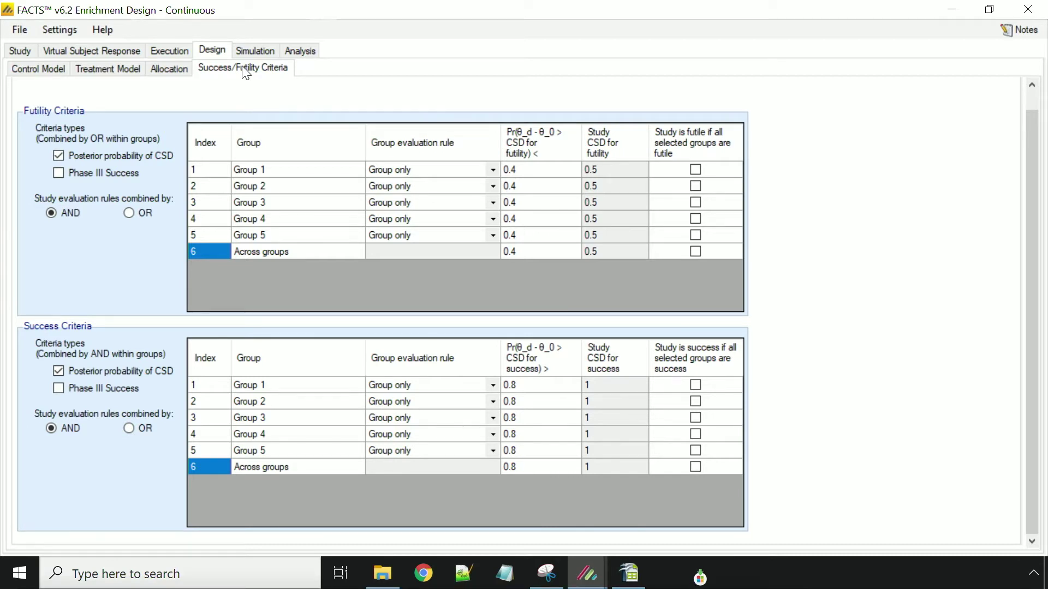
click(81, 371)
click(77, 386)
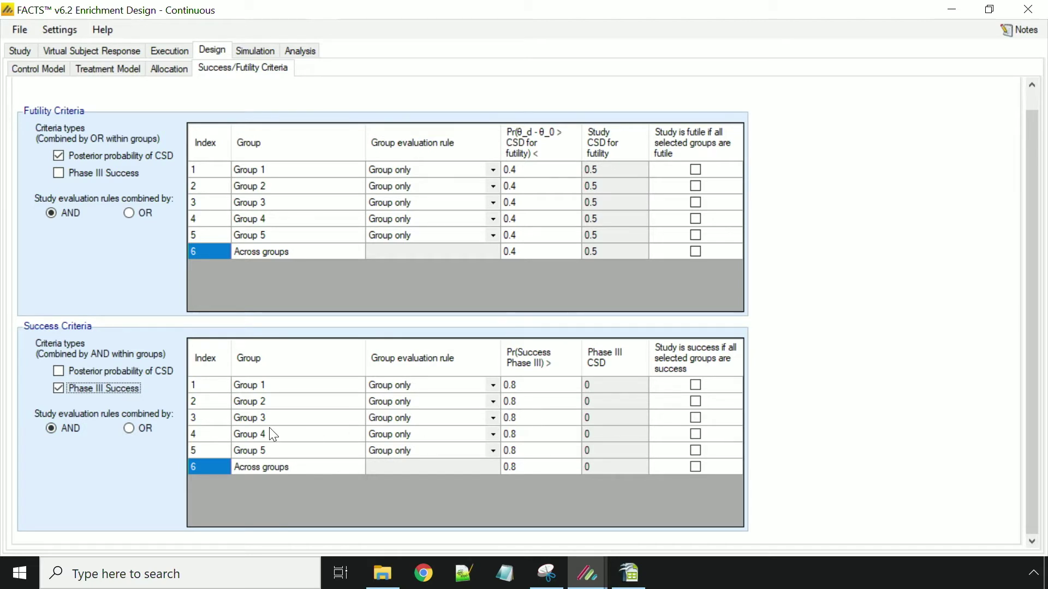
click(697, 384)
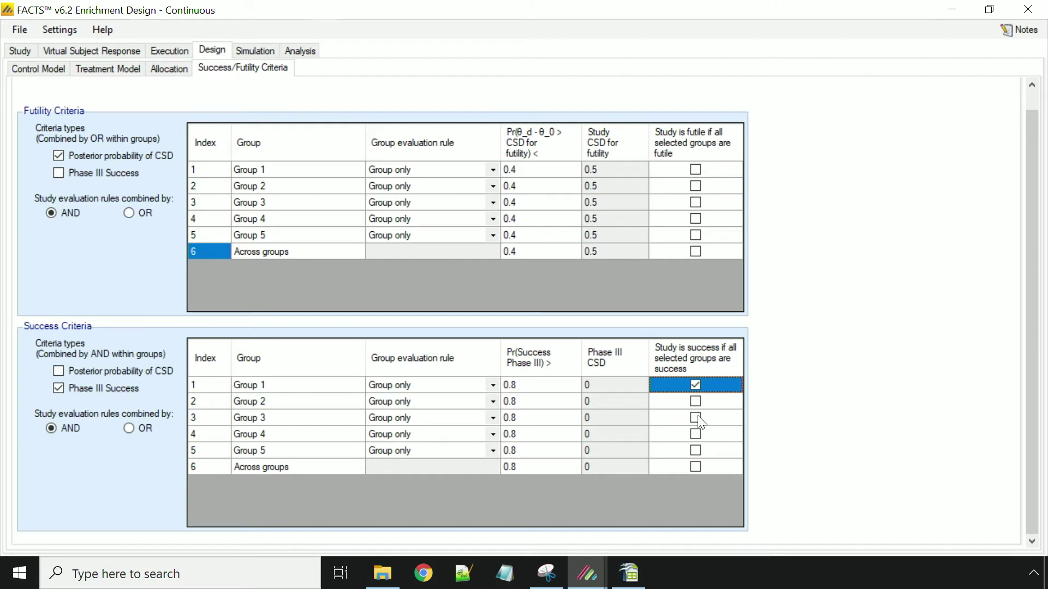
right_click(694, 465)
right_click(691, 467)
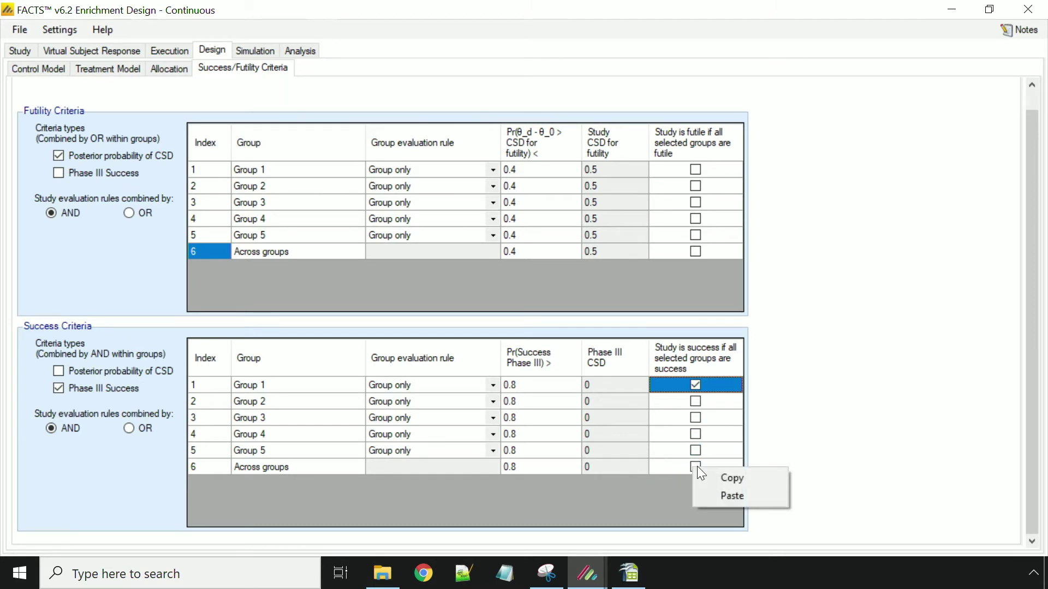
click(696, 465)
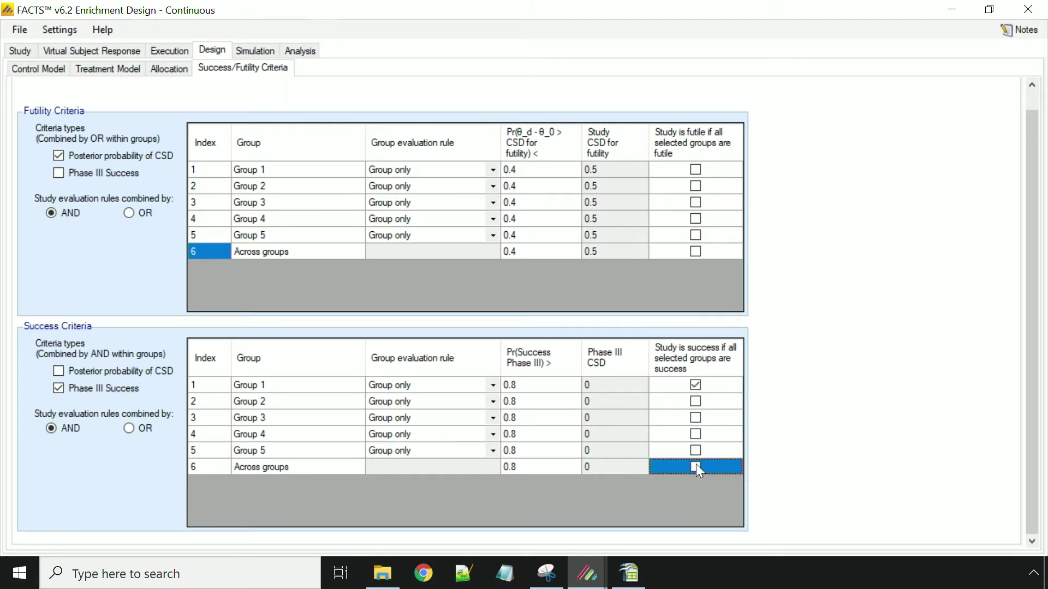
click(129, 426)
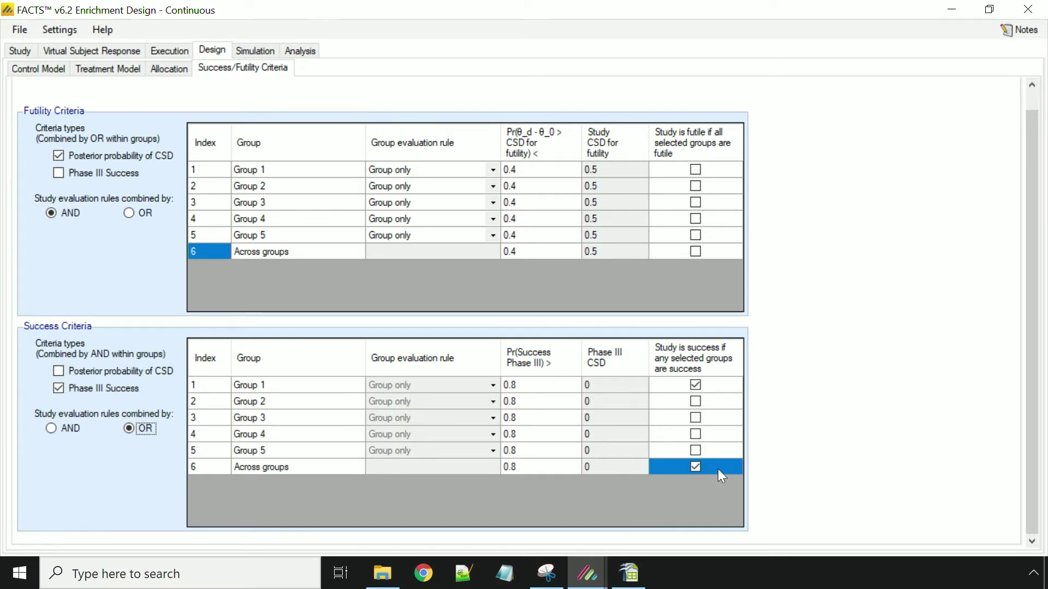
Base the futility criteria on Phase III Success only and select Group 1 and Across groups for study futility.
click(109, 170)
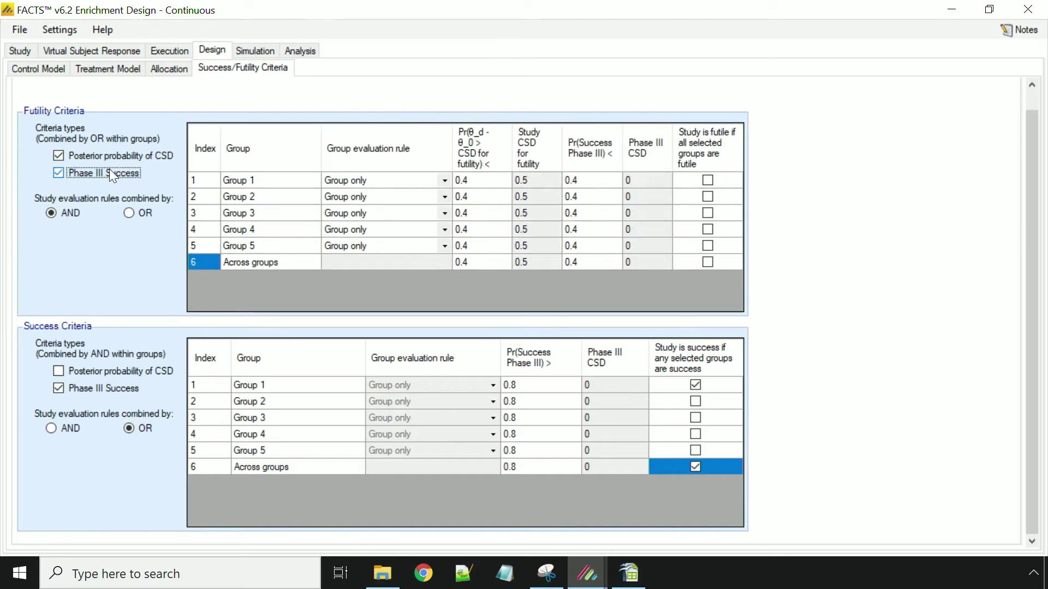
click(108, 159)
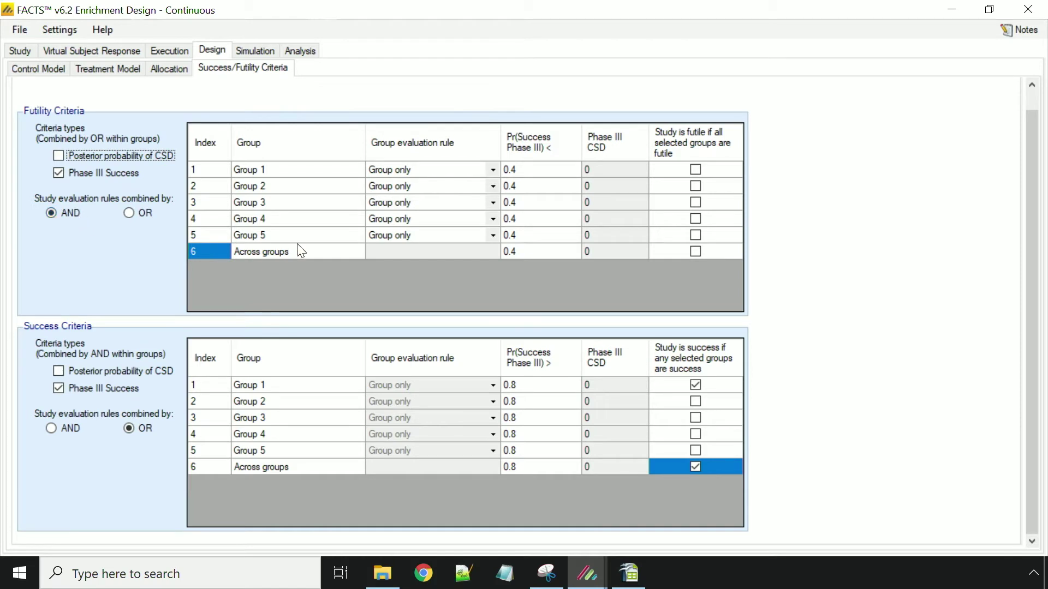
click(696, 167)
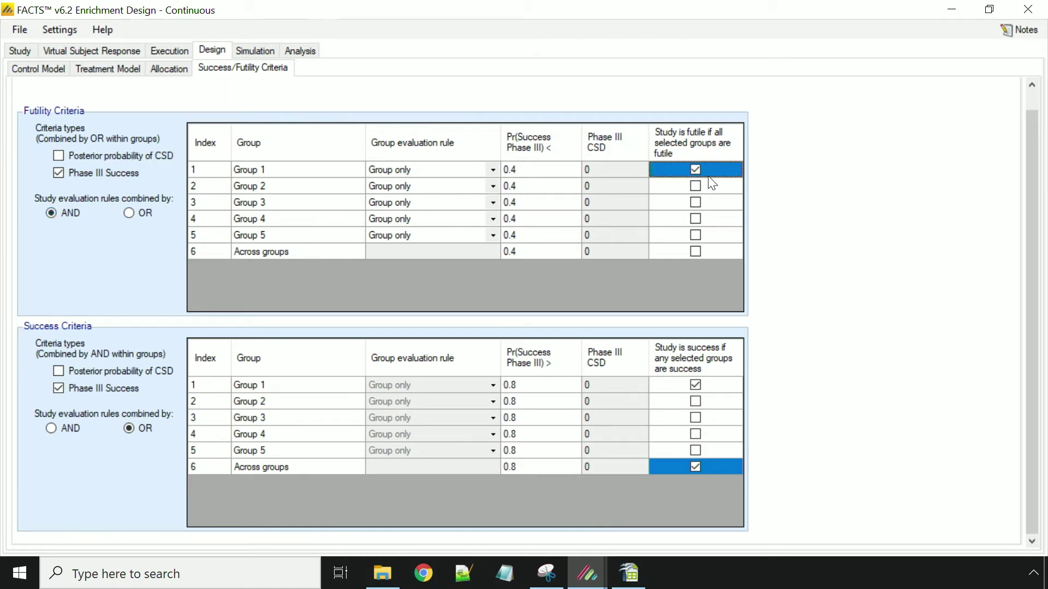
click(695, 252)
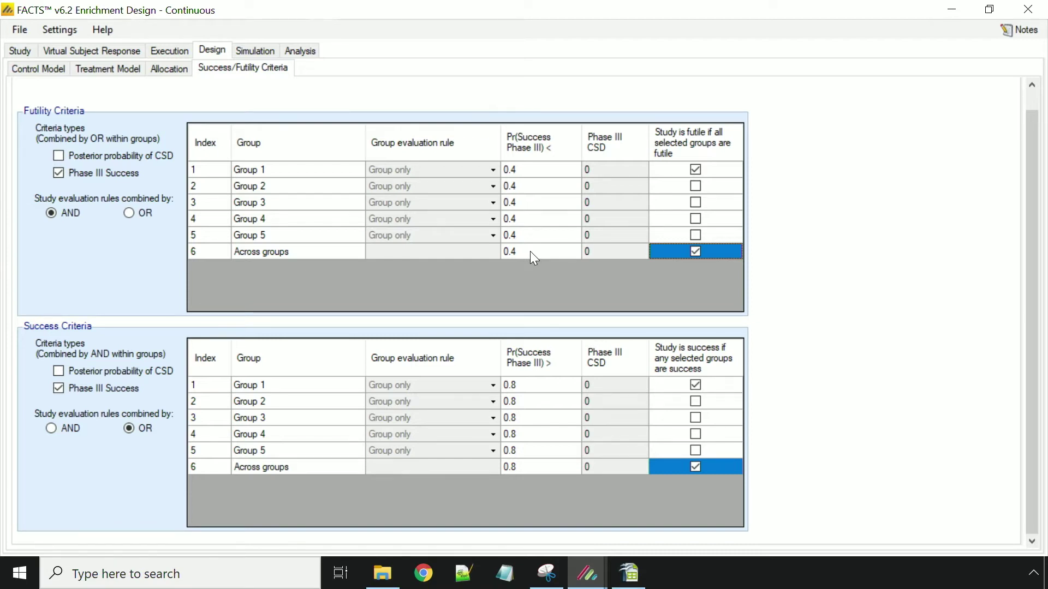
Set the Phase III success probability threshold in the success criteria to 0.75 for Group 1 and 0.65 for Across groups.
click(534, 389)
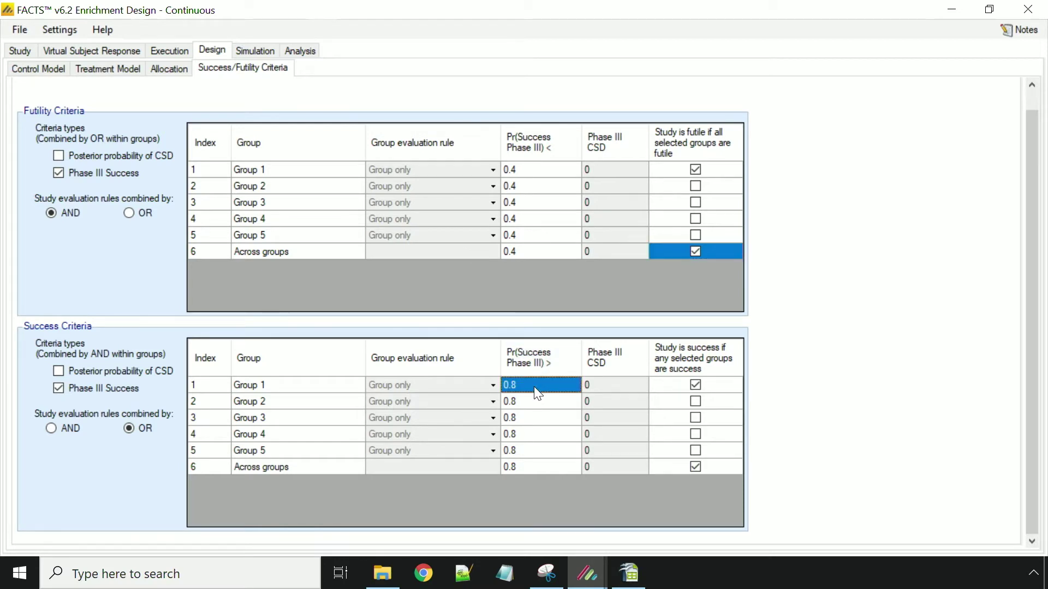
click(533, 387)
key(BackSpace)
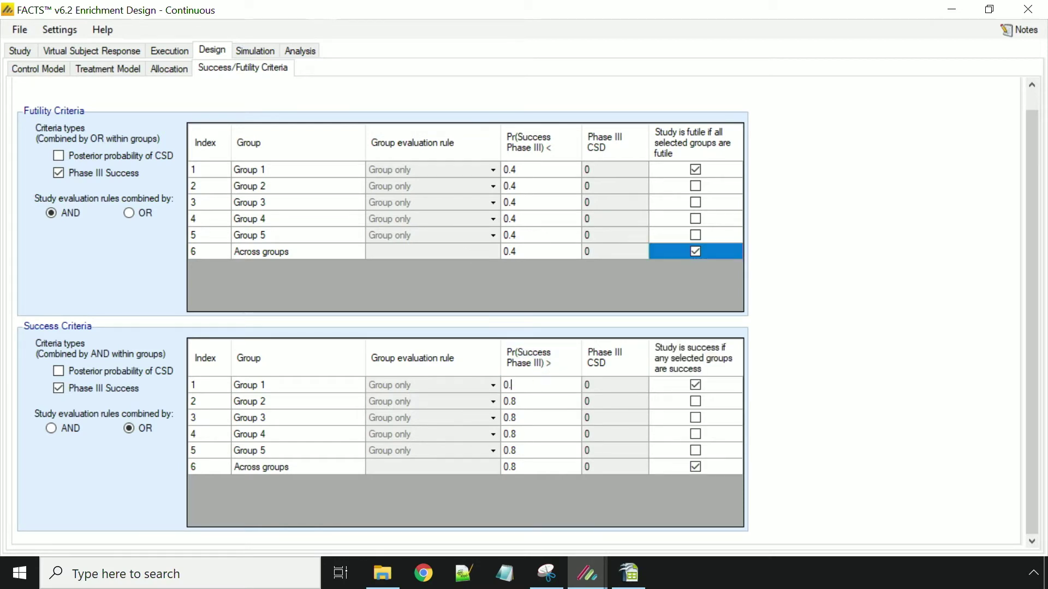
text(75)
click(523, 468)
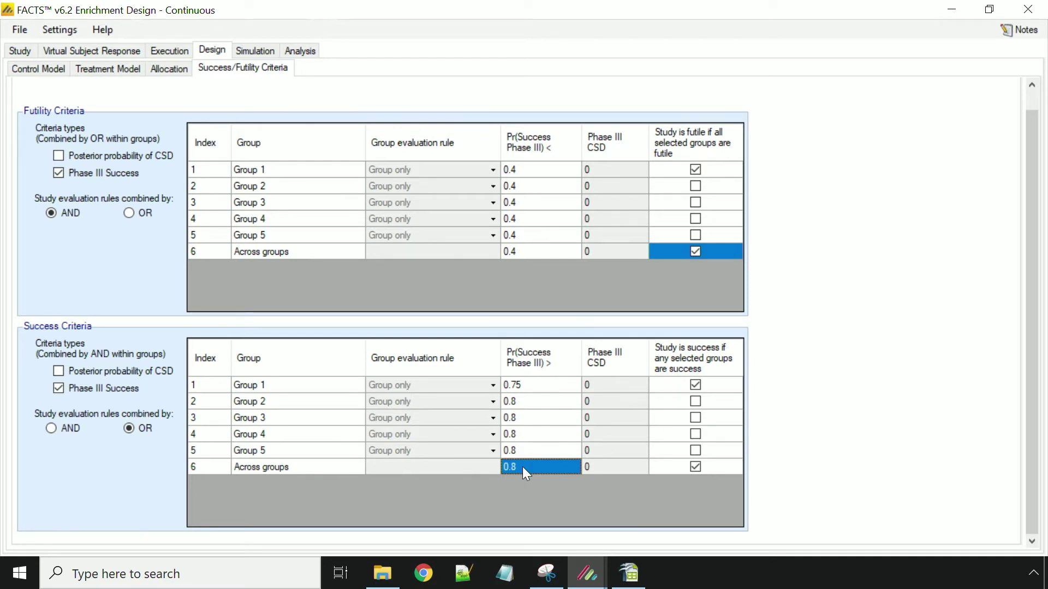
text(0.)
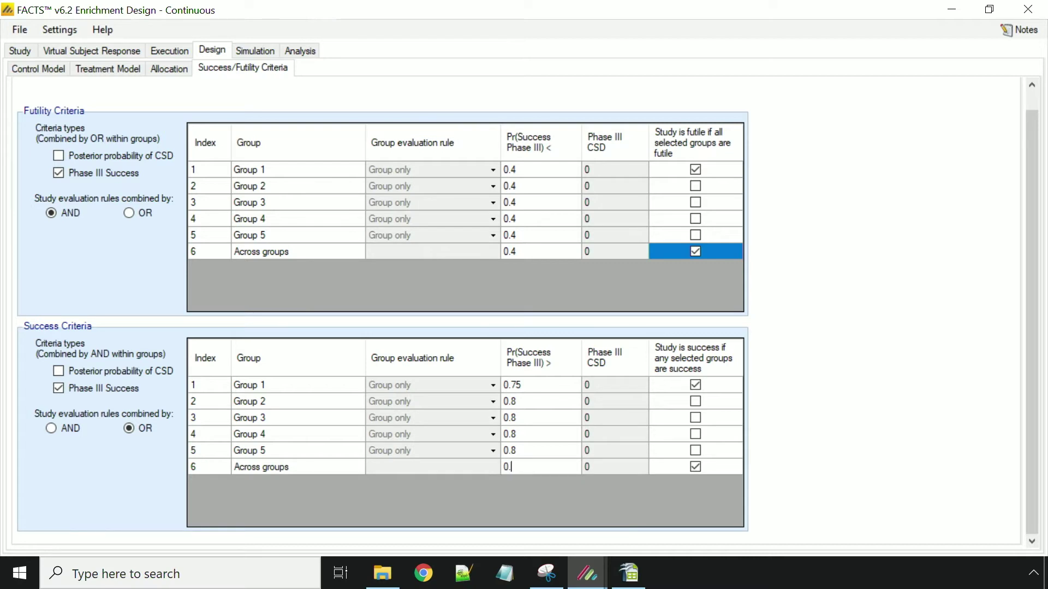
text(65)
Set the Phase III success probability threshold of Groups 2 to 5 in the success criteria to 0.875.
click(536, 400)
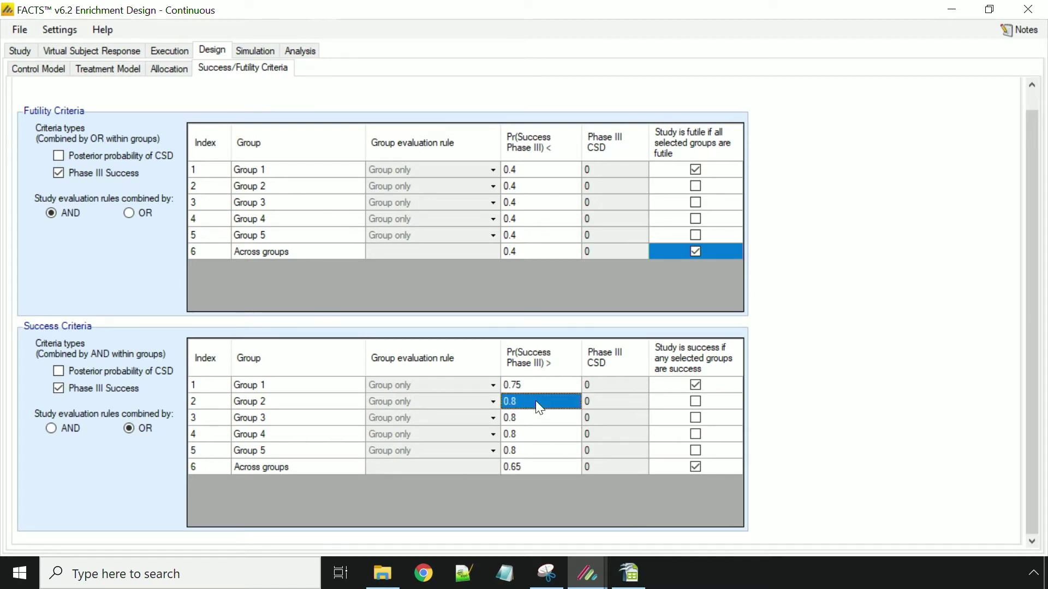
click(535, 401)
click(537, 401)
text(75)
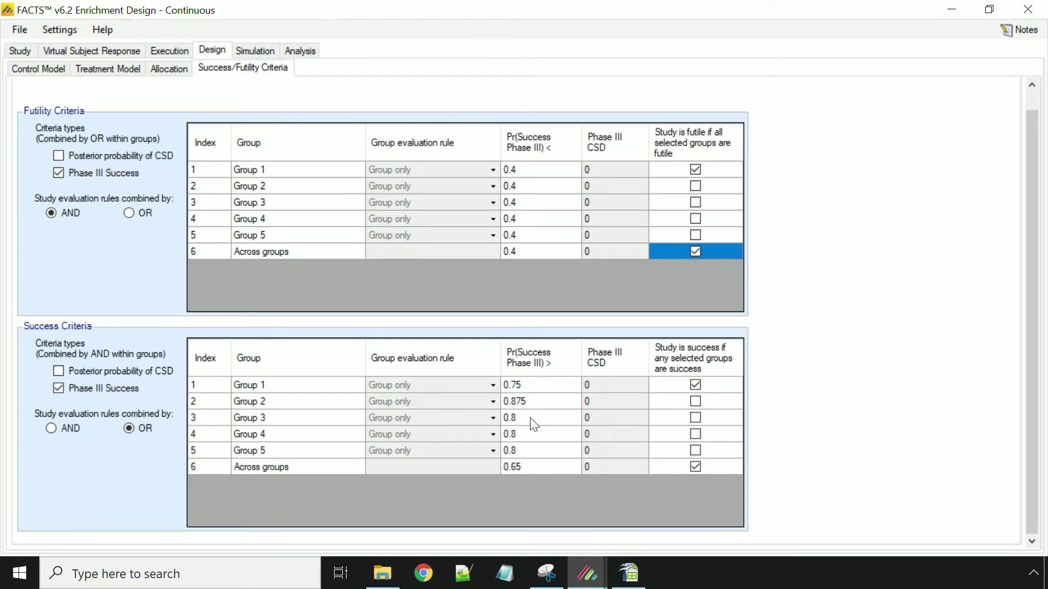
click(529, 417)
click(530, 416)
text(75)
click(526, 434)
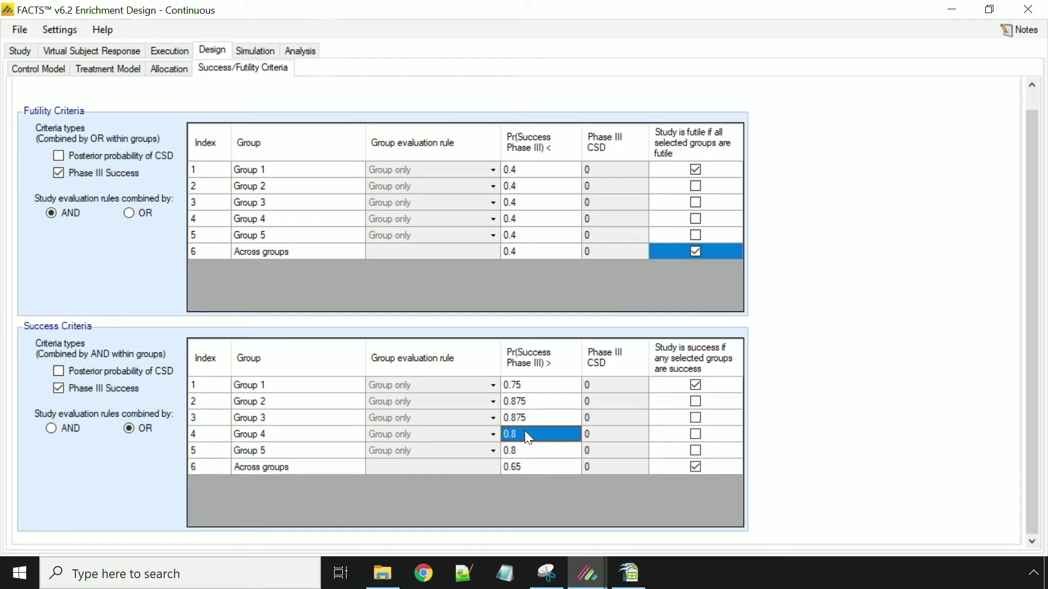
click(525, 432)
text(75)
click(526, 448)
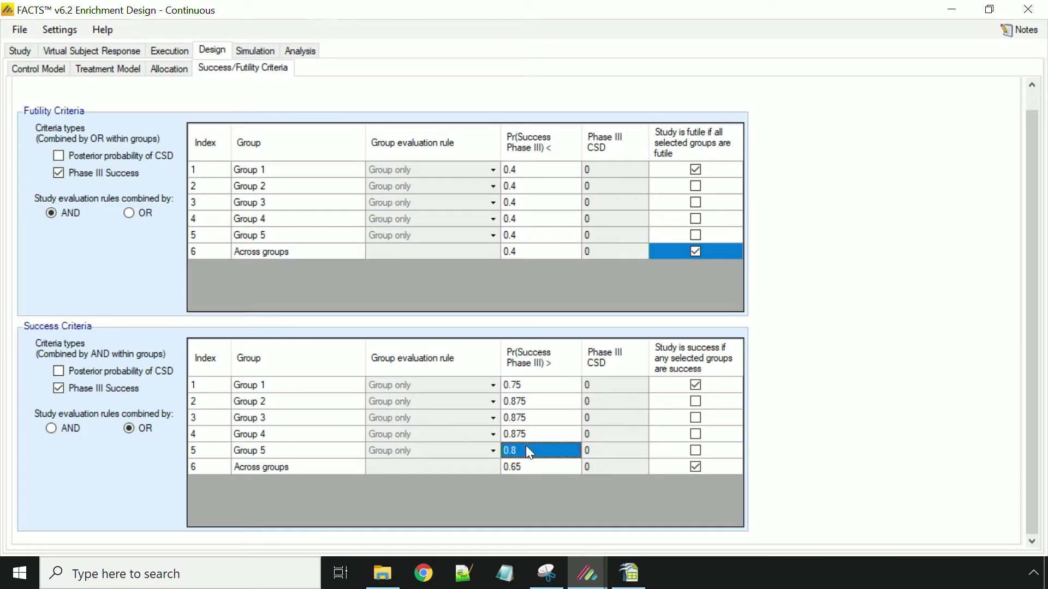
click(526, 447)
click(525, 446)
text(75)
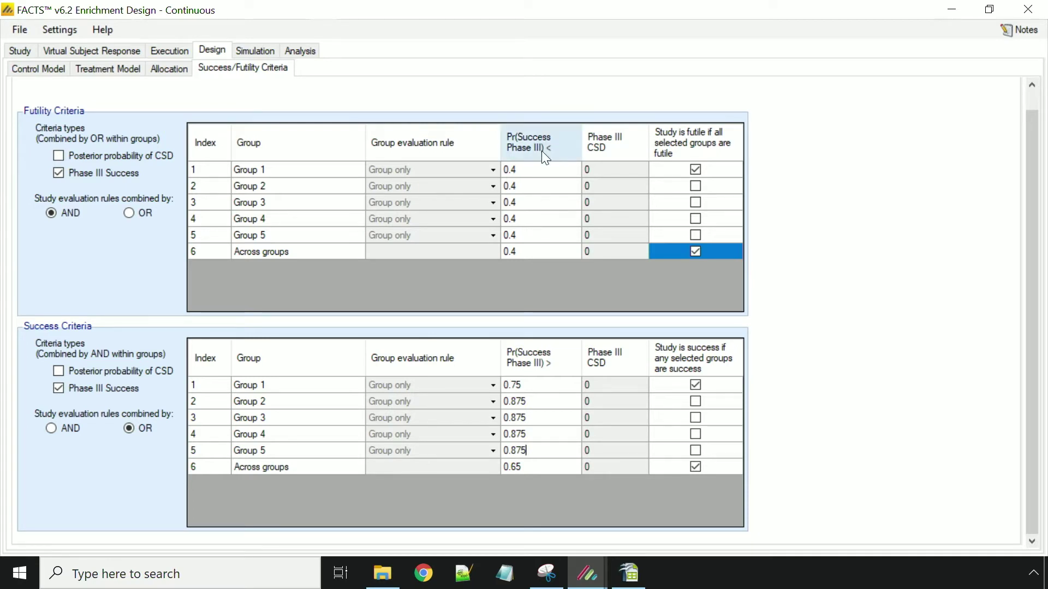
Set the Phase III success probability threshold in the futility criteria to 0.425 for Group 1 and 0.2 for Group 2.
click(532, 168)
click(532, 165)
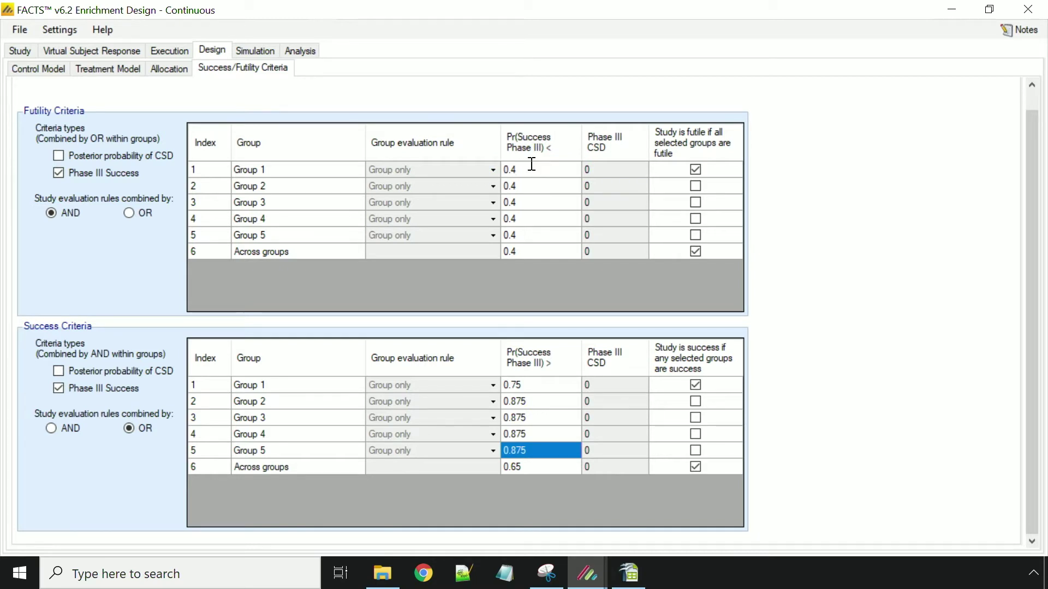
text(25)
click(523, 183)
click(524, 184)
click(523, 184)
key(BackSpace)
text(2)
Set the Phase III success probability threshold of Groups 3, 4 and 5 in the futility criteria to 0.2.
click(520, 201)
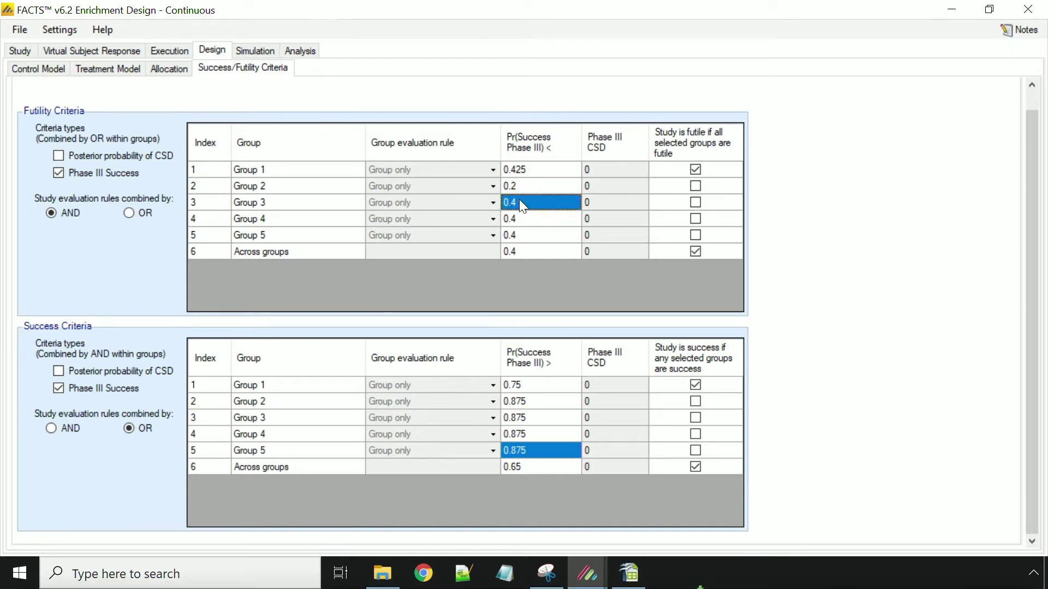
click(520, 201)
click(521, 201)
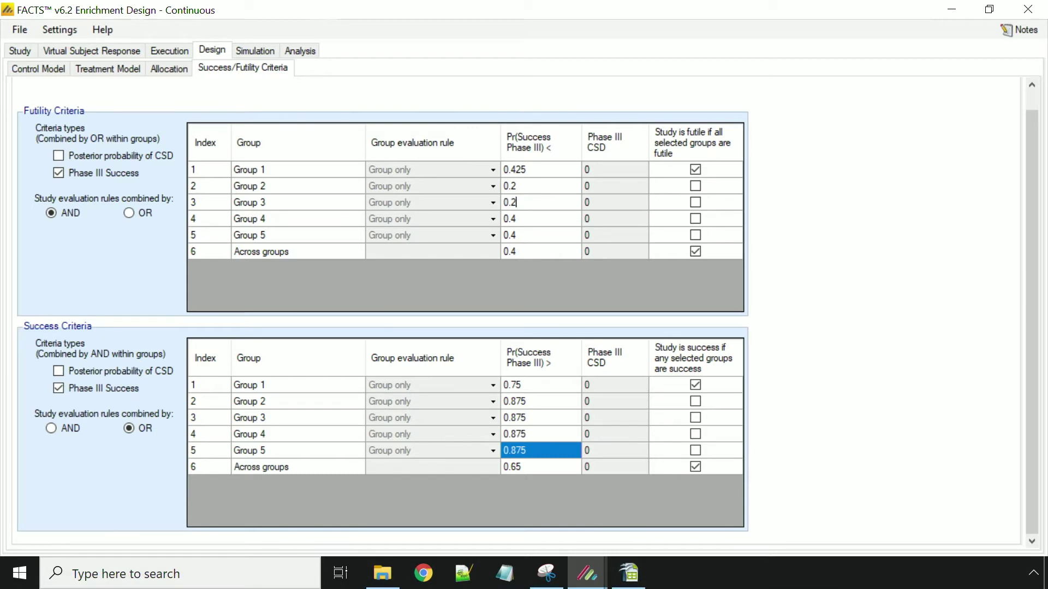
key(BackSpace)
text(2)
click(520, 225)
click(520, 221)
click(521, 218)
key(BackSpace)
text(2)
click(518, 237)
click(519, 238)
click(521, 237)
key(BackSpace)
text(2)
Set the Phase III success probability threshold of Across groups in the futility criteria to 0.15.
click(521, 252)
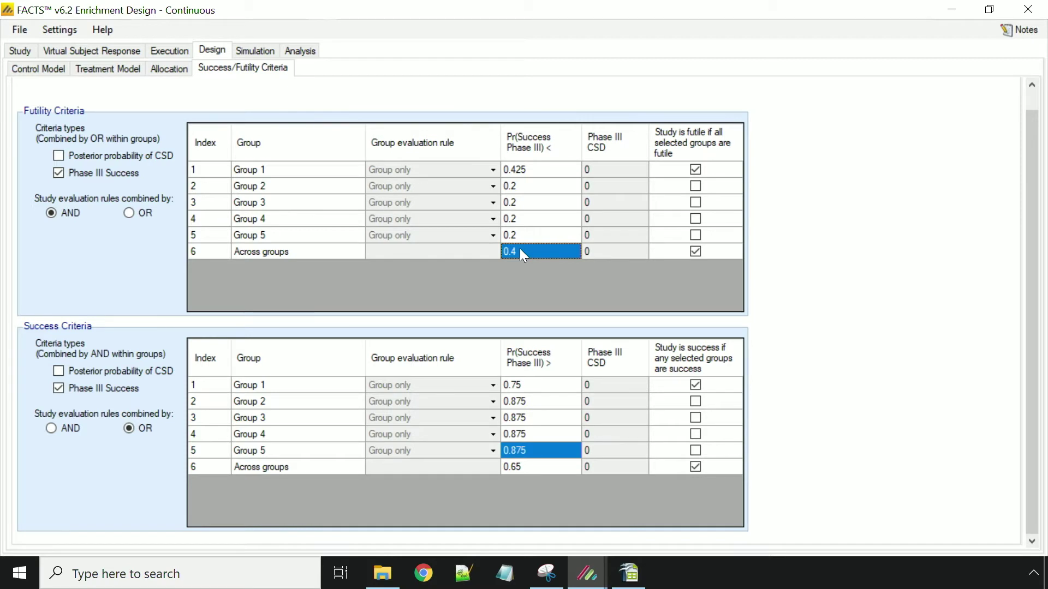
click(519, 248)
double_click(521, 249)
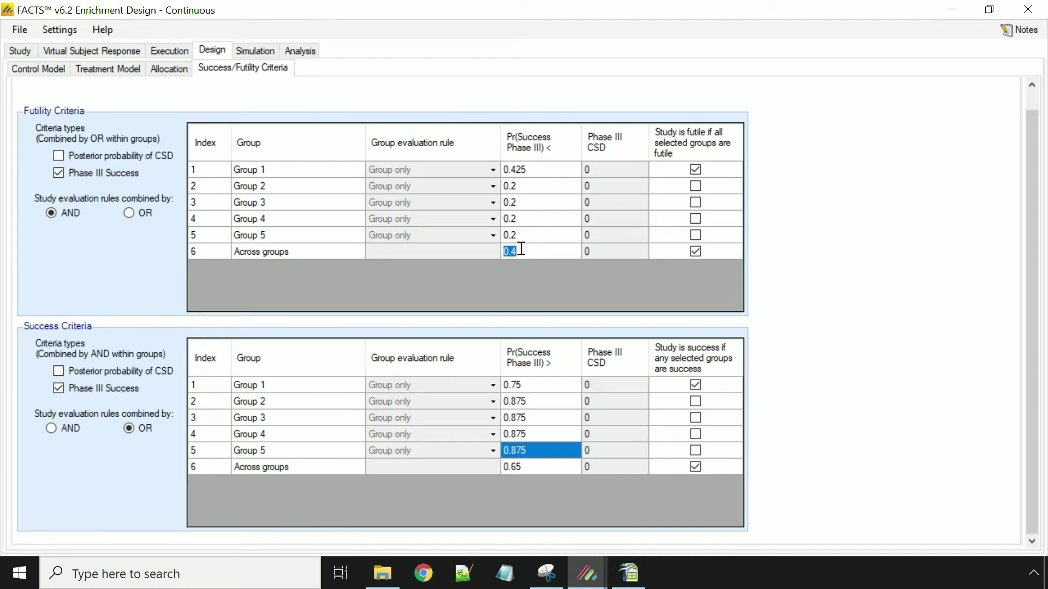
text(0.15)
Select all scenarios for simulation and set the number of simulations to 1000.
click(259, 49)
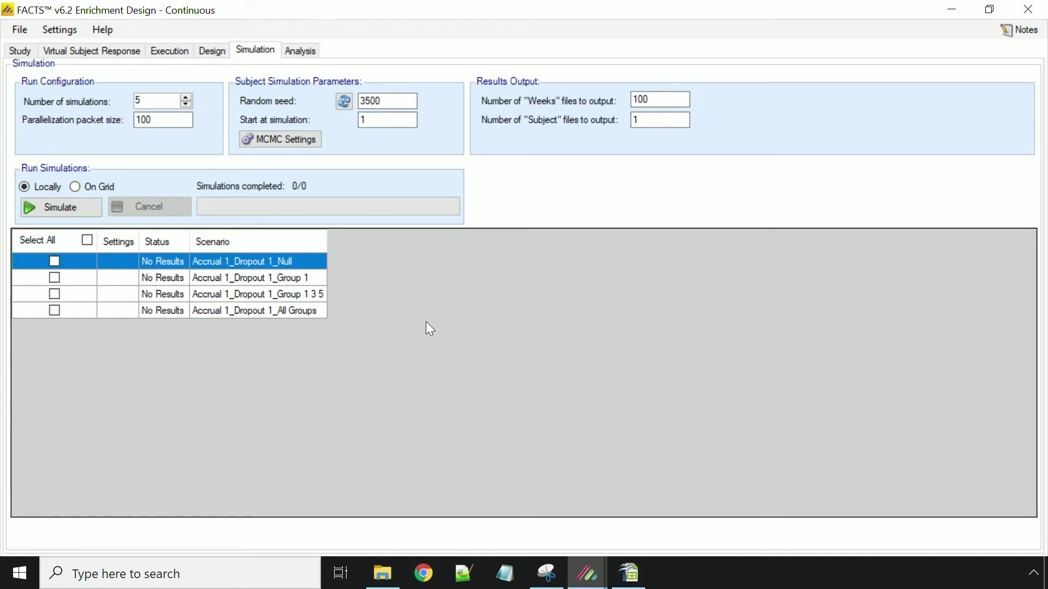
click(87, 241)
drag(153, 103, 128, 102)
text(100)
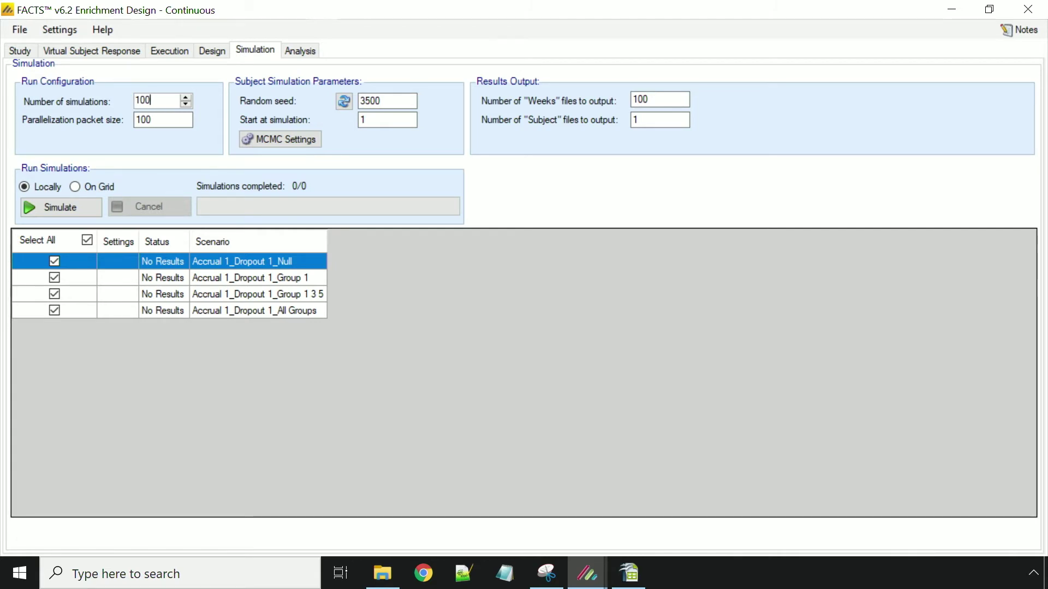
text(0)
Run the selected simulations locally, saving the design as demo1 in the ED Cts BG example folder.
click(78, 205)
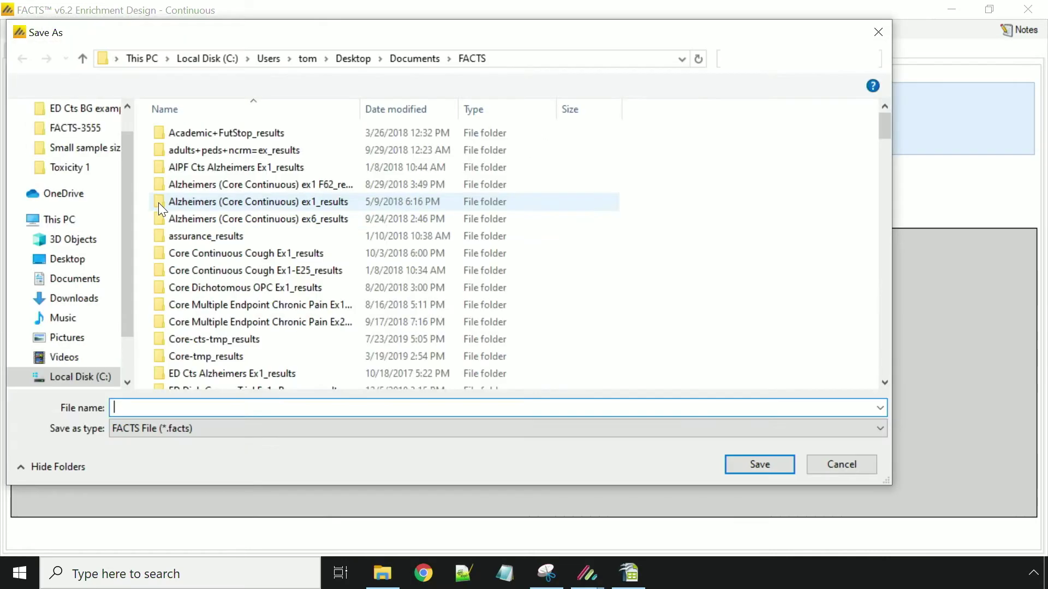
click(66, 108)
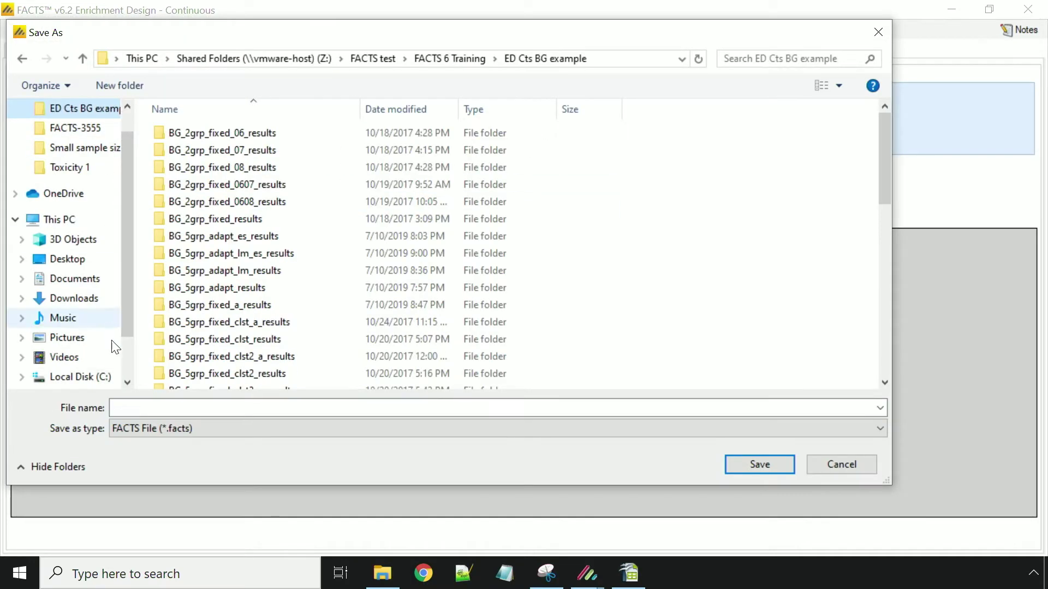
click(151, 407)
text(dem)
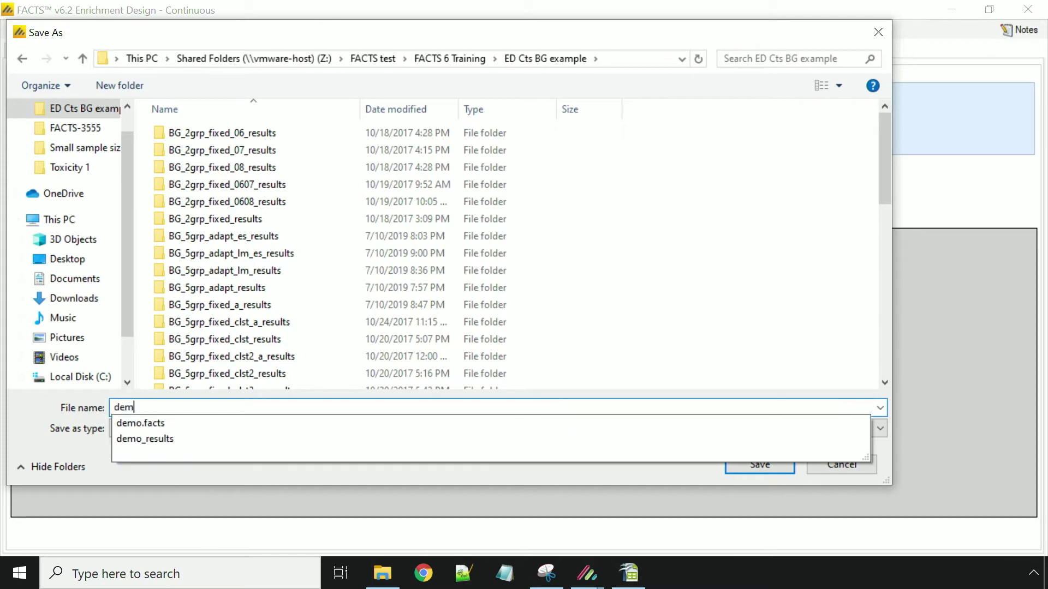
text(o1)
key(Return)
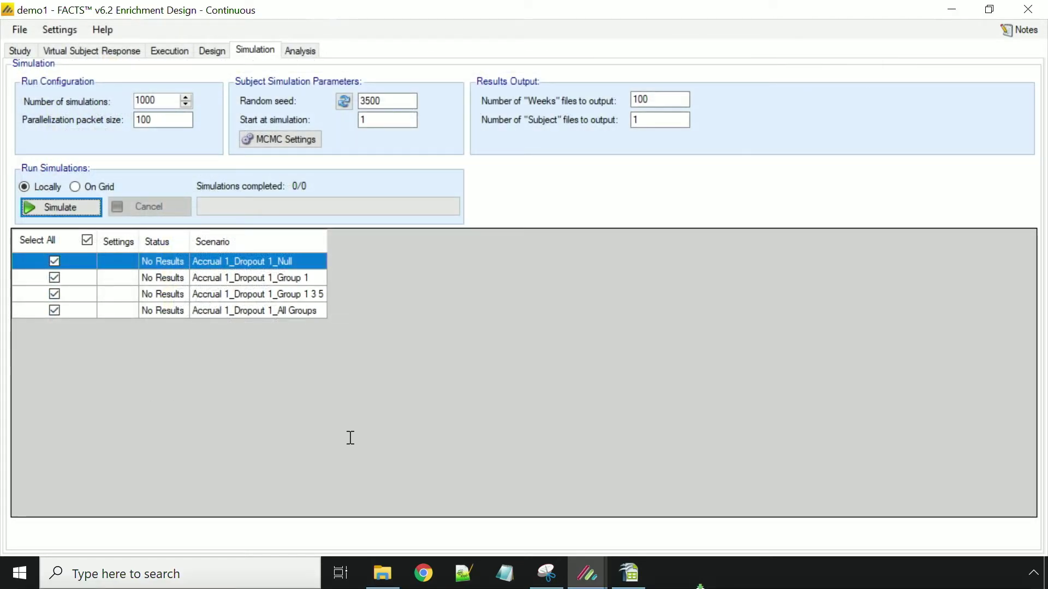
key(Return)
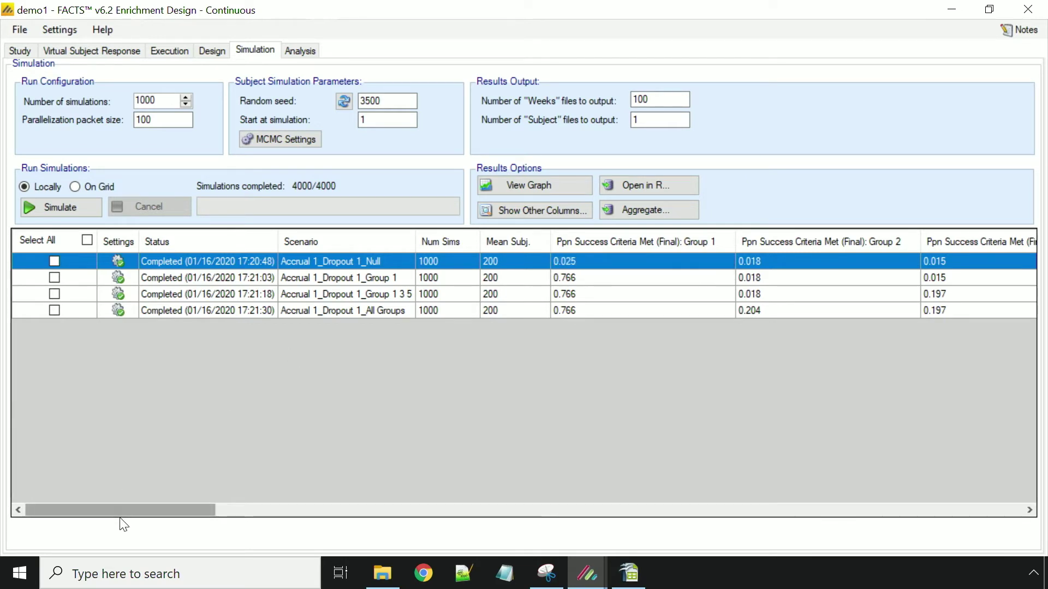
Examine the result columns of all four scenarios, from group success and futility proportions to correct and incorrect group selection.
drag(118, 511, 233, 508)
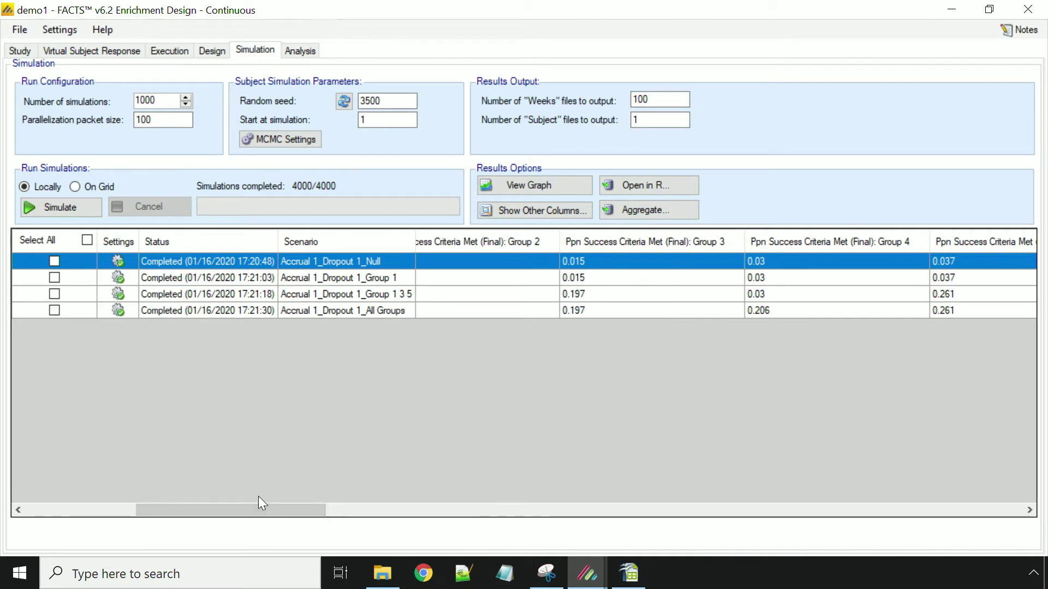
drag(257, 506, 378, 492)
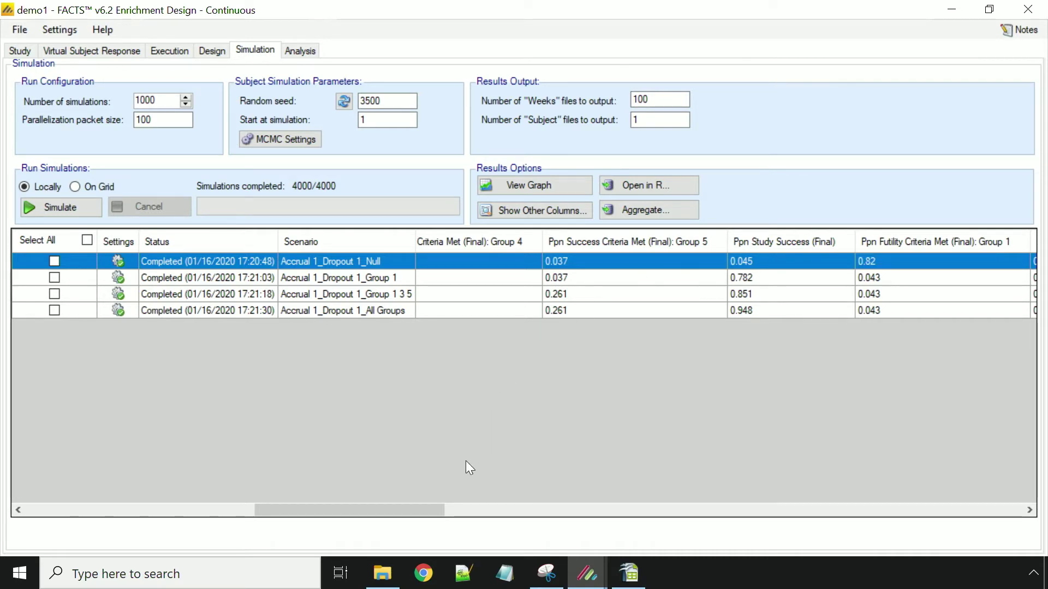
drag(404, 504, 693, 444)
drag(678, 505, 800, 487)
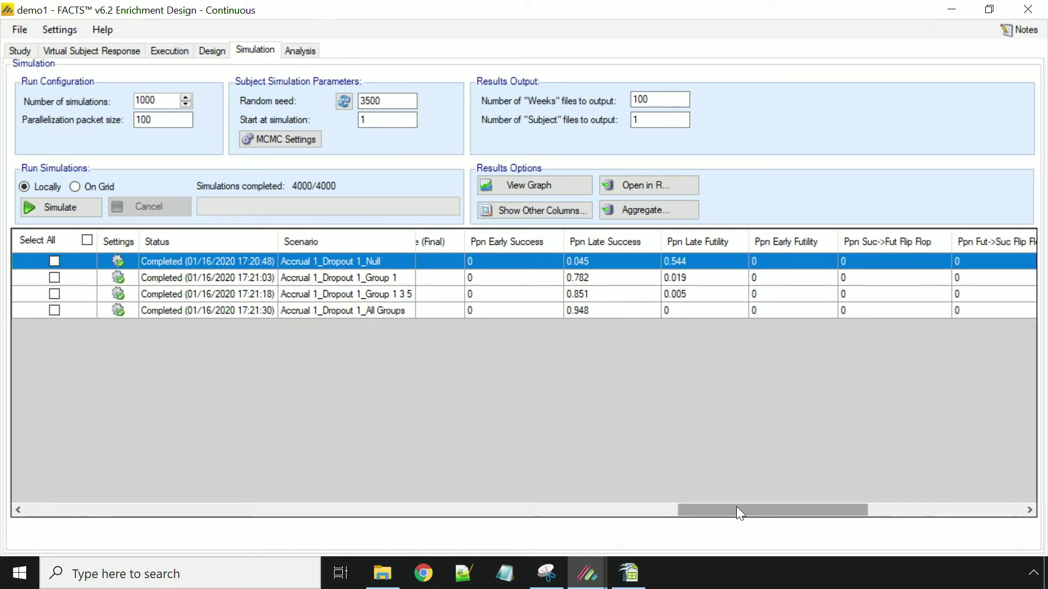
drag(738, 506, 899, 480)
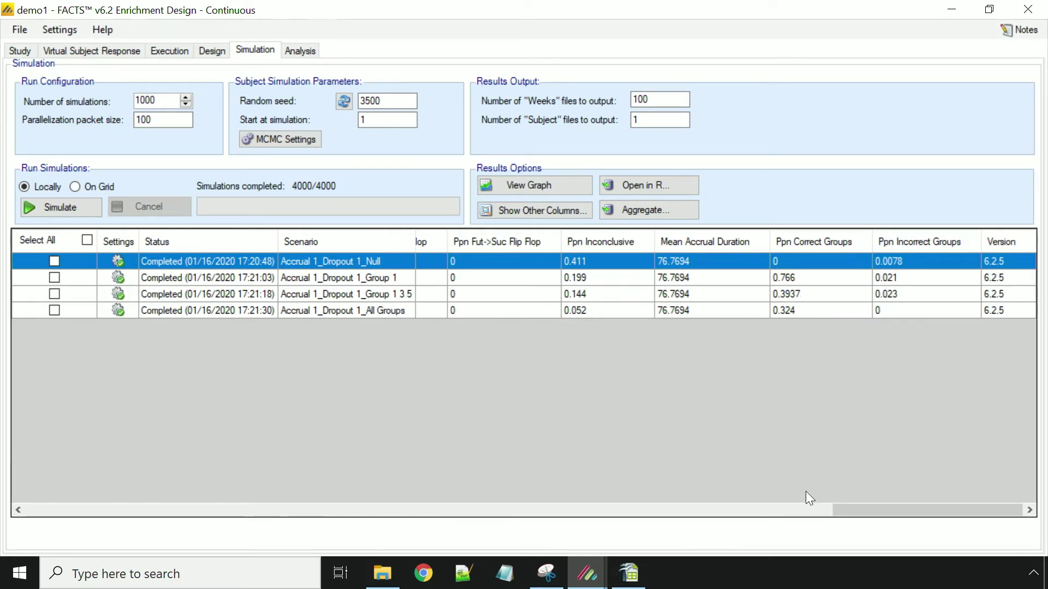
drag(899, 510, 287, 551)
drag(289, 510, 100, 495)
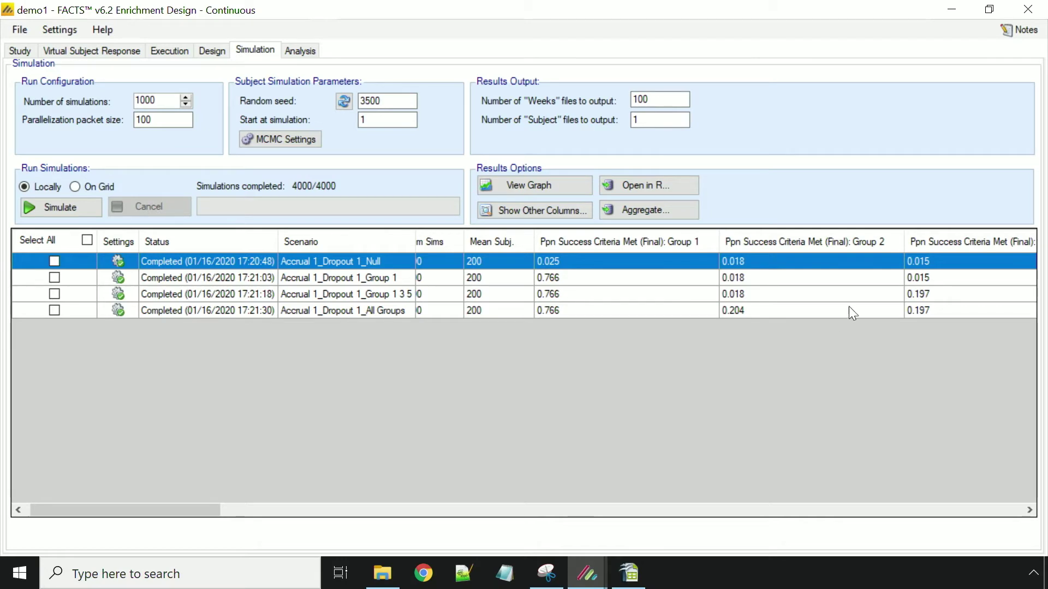
Minimize the demo1 design and switch to the open BG_5grp_fixed_a design.
click(962, 16)
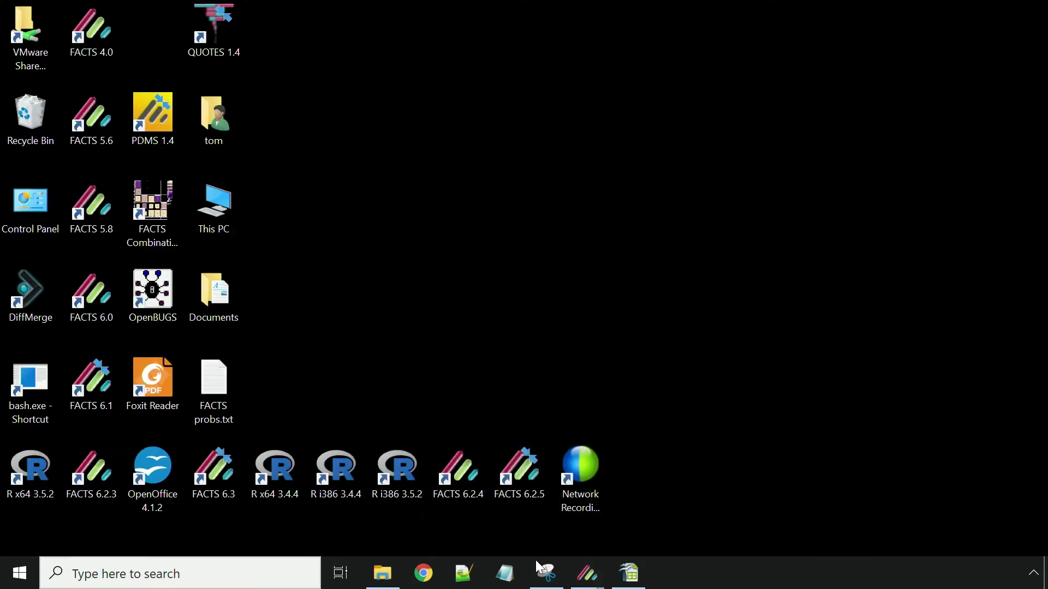
click(582, 577)
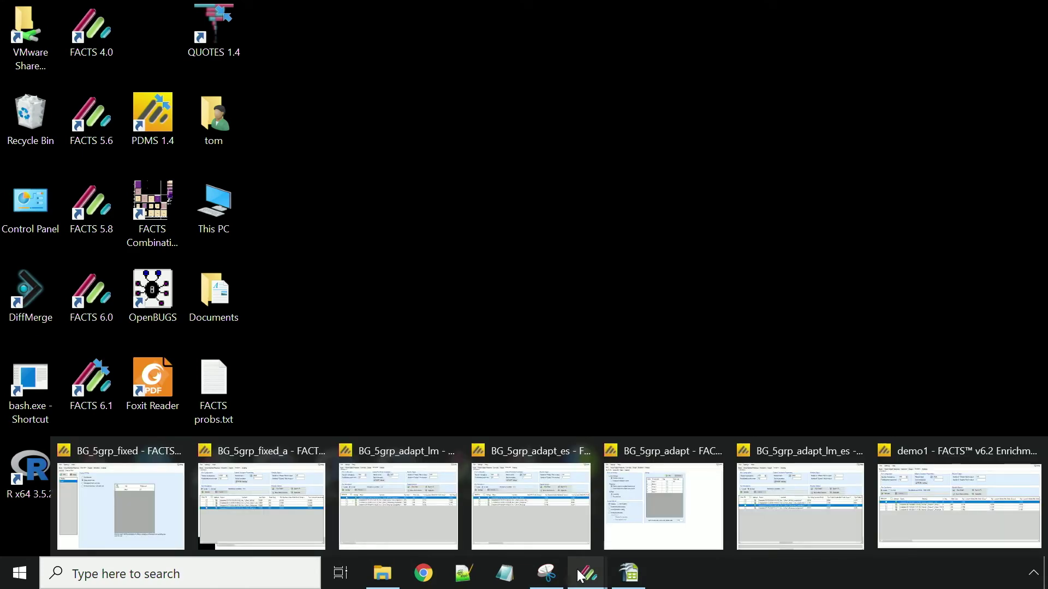
click(261, 512)
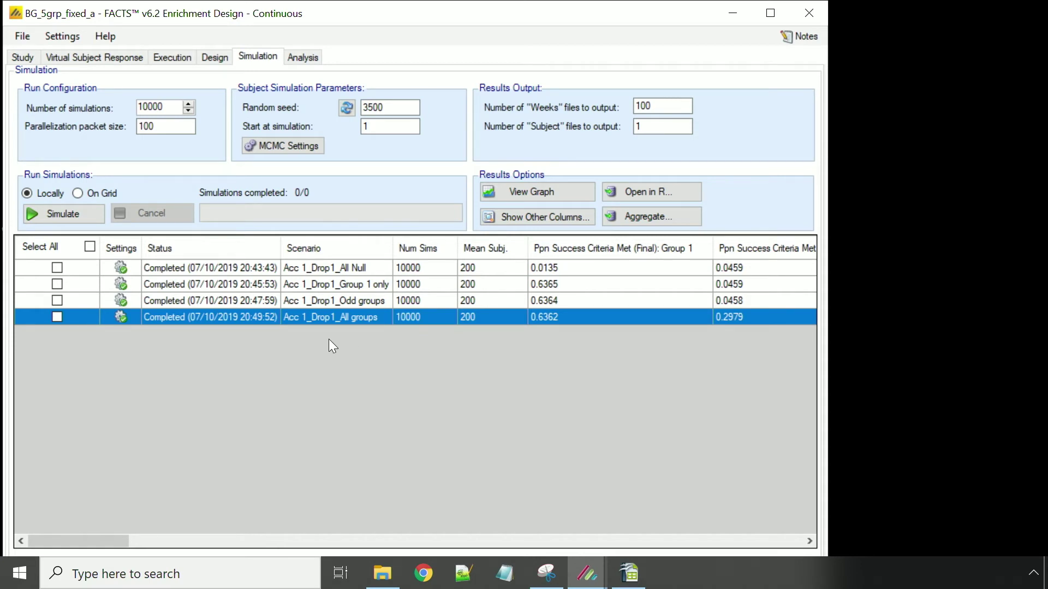
View the final success criteria exploration graph of the All Null scenario in an enlarged window, based on Phase III CSD.
click(415, 263)
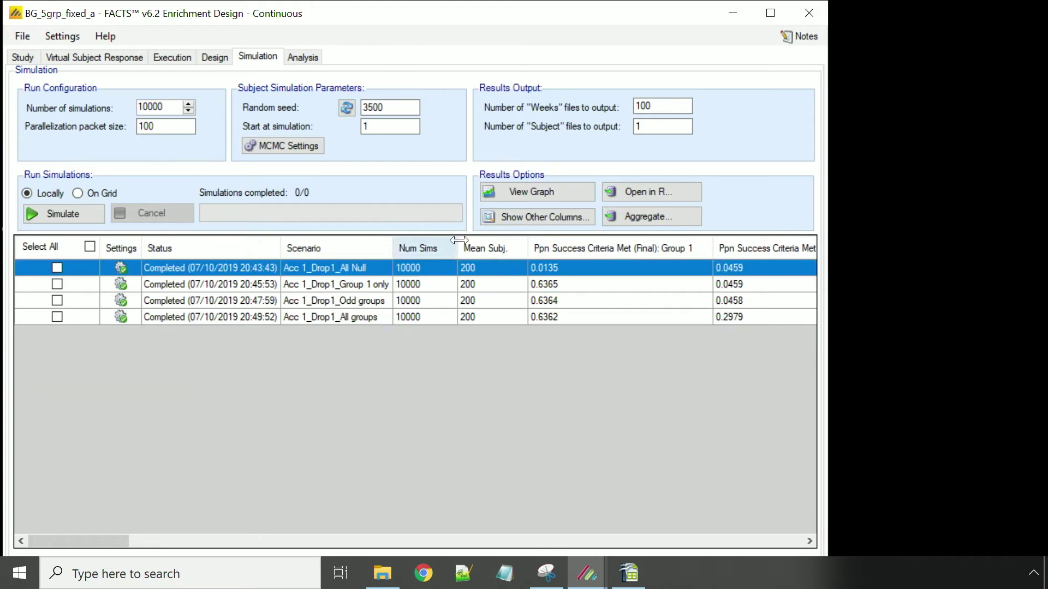
click(529, 197)
click(447, 196)
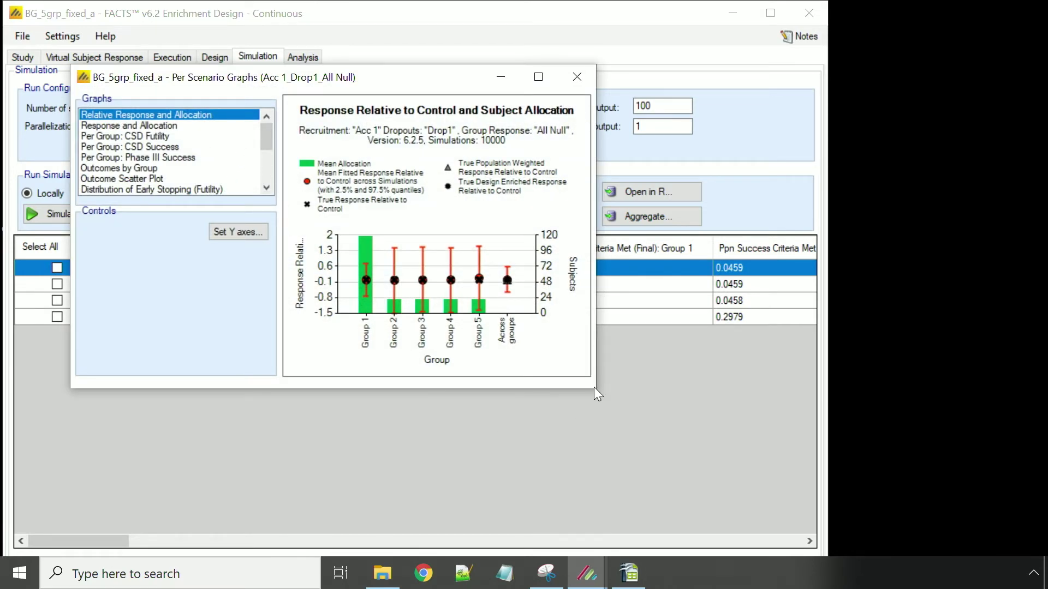
drag(595, 388, 779, 521)
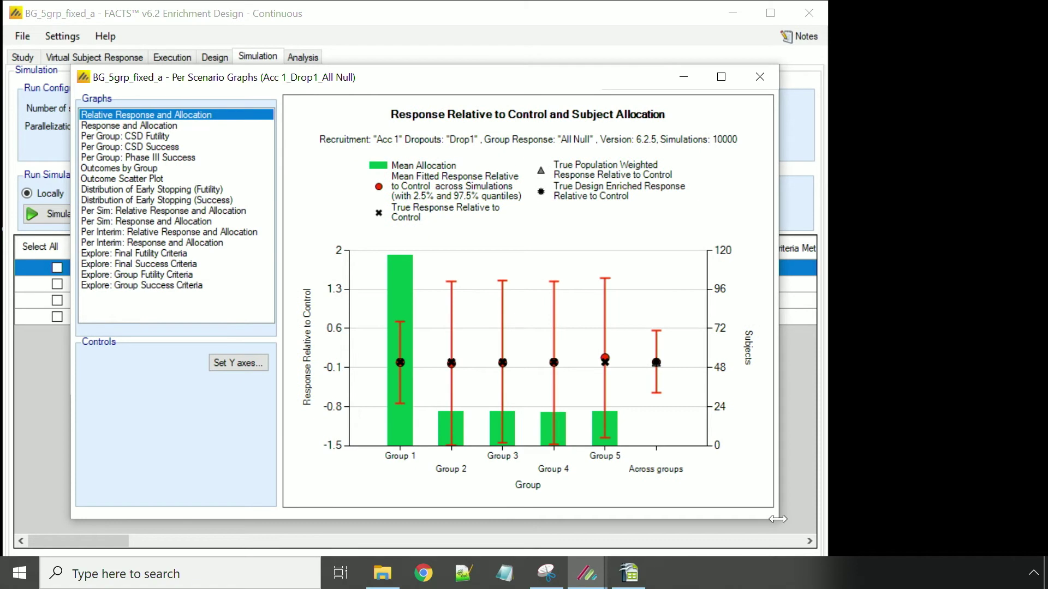
click(178, 264)
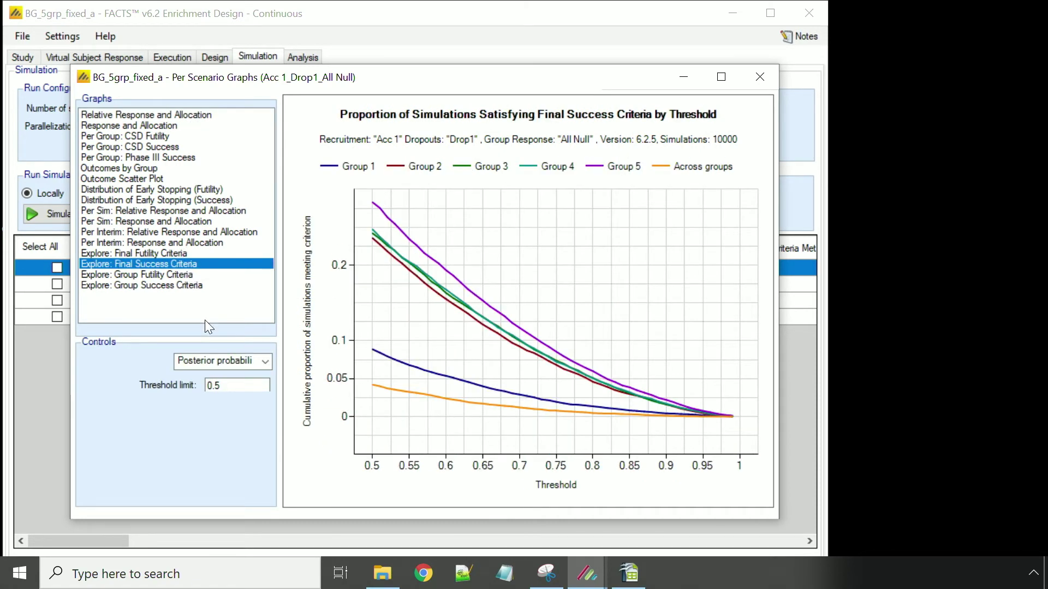
click(265, 361)
click(236, 391)
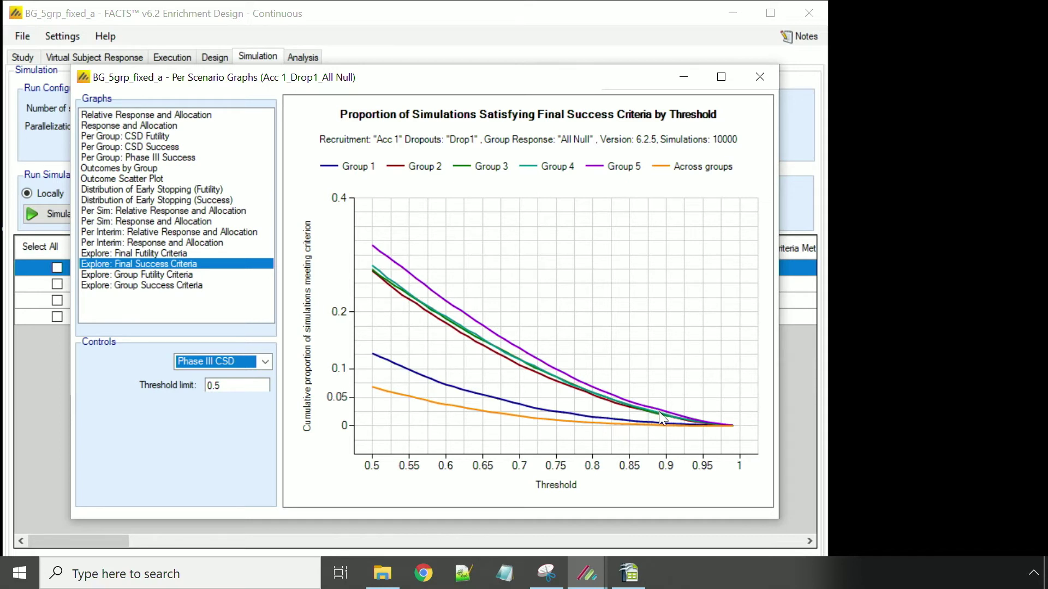
key(alt+F4)
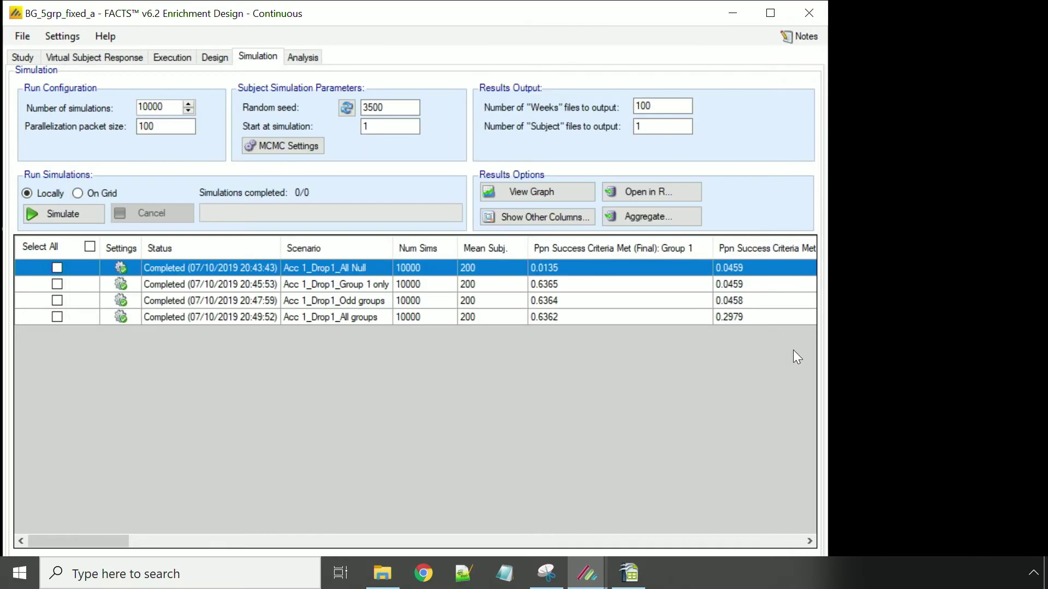
View the final futility criteria exploration graph of the All groups scenario based on Phase III CSD, then close it and minimize the design.
click(675, 317)
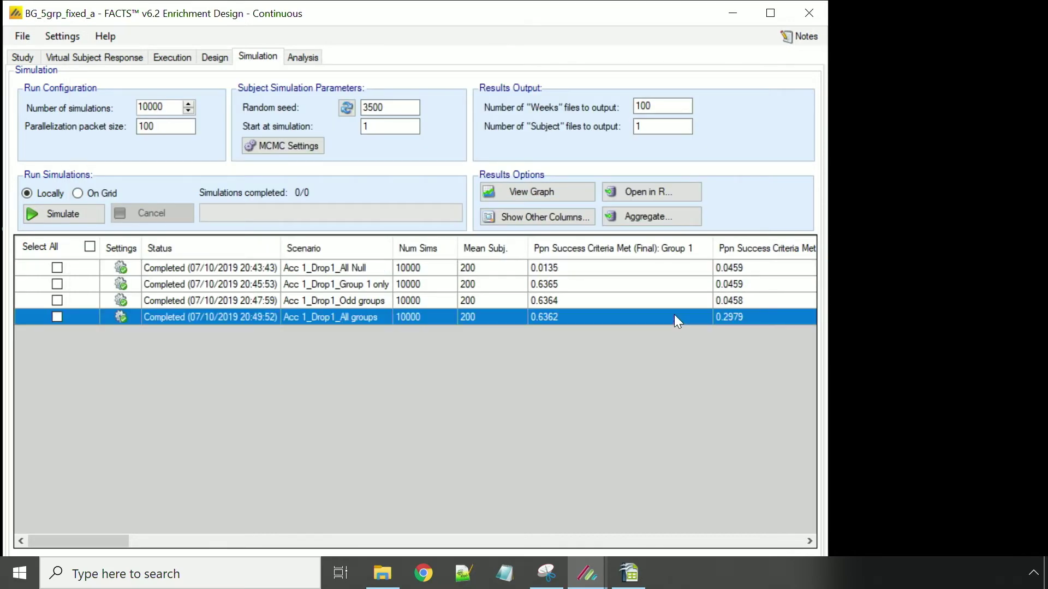
click(529, 192)
click(468, 192)
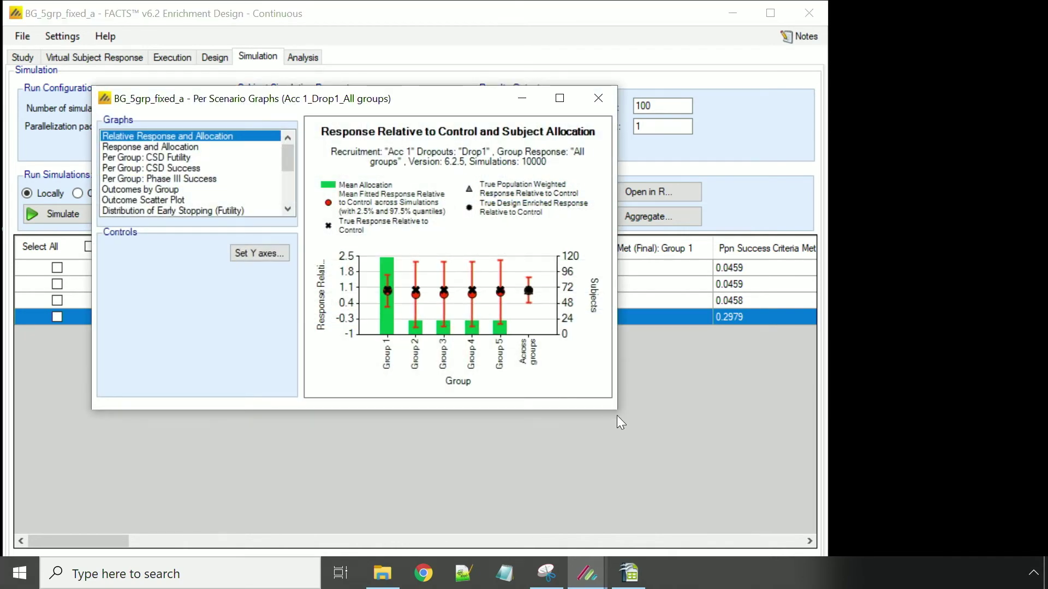
drag(616, 409, 726, 518)
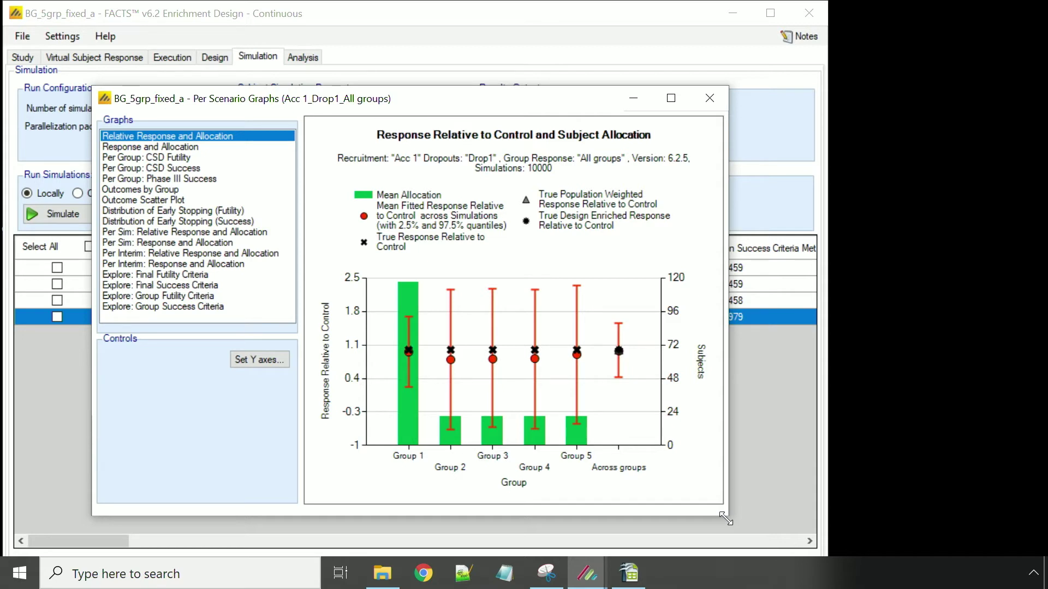
click(191, 275)
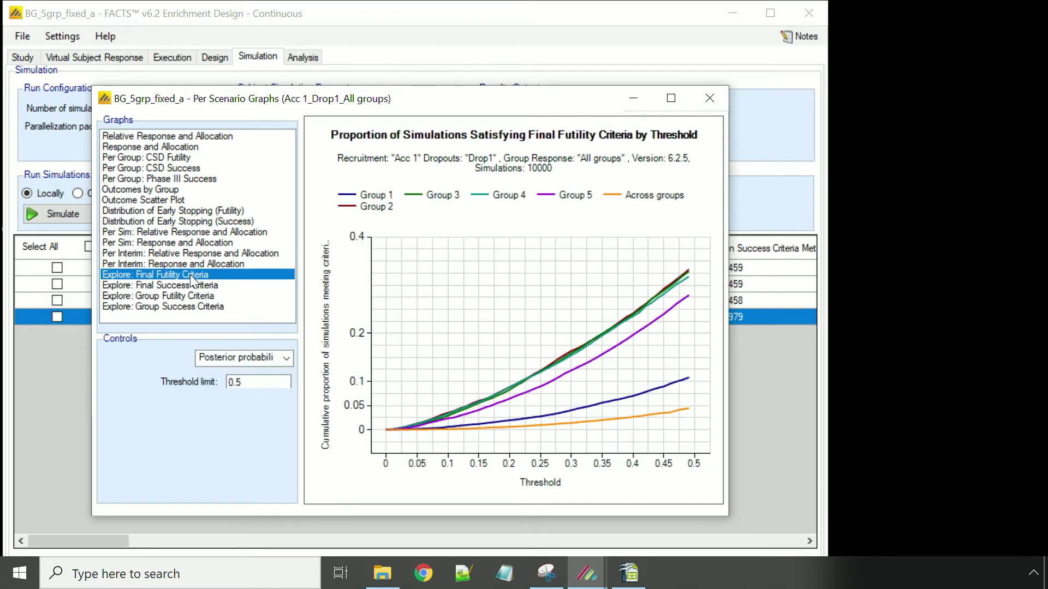
drag(728, 450, 815, 453)
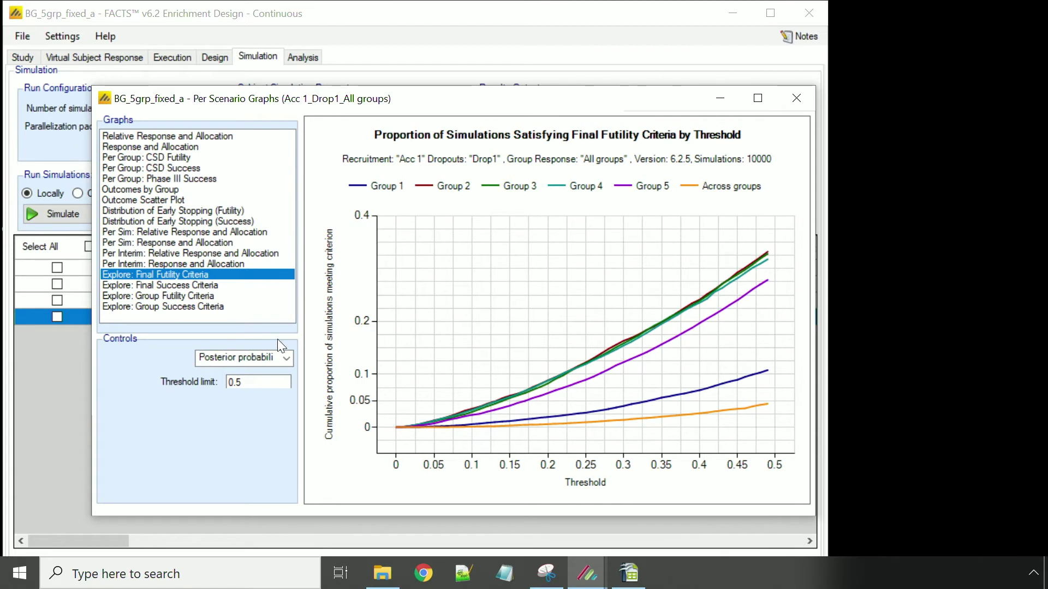
click(285, 359)
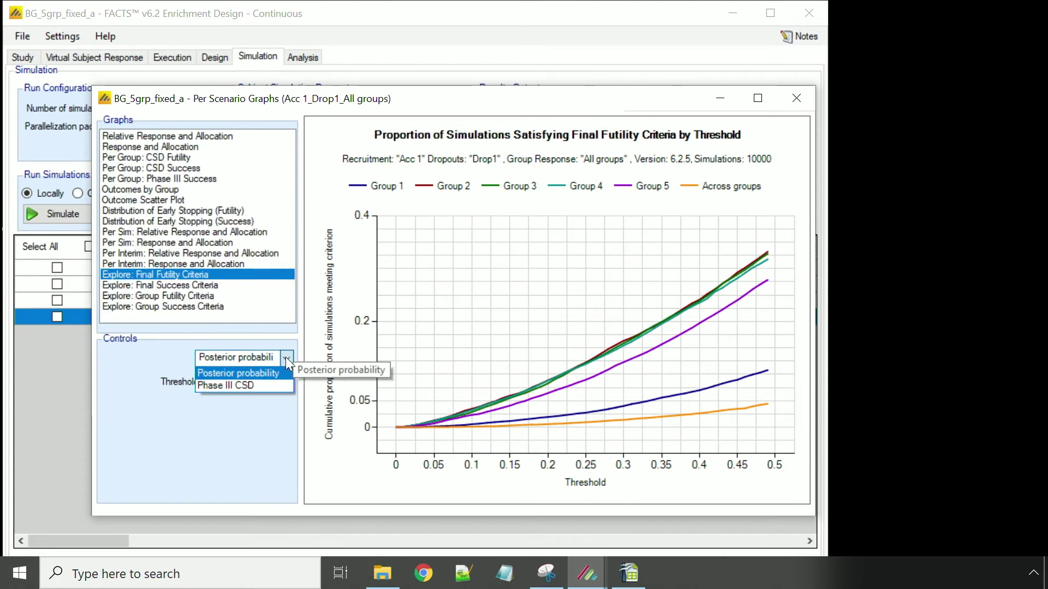
click(265, 381)
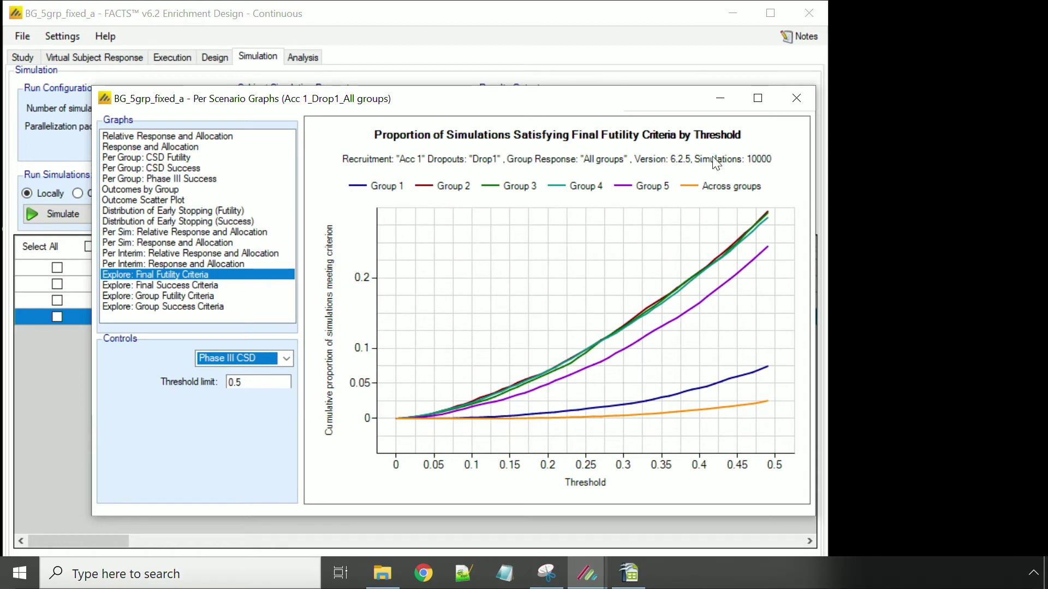
click(795, 96)
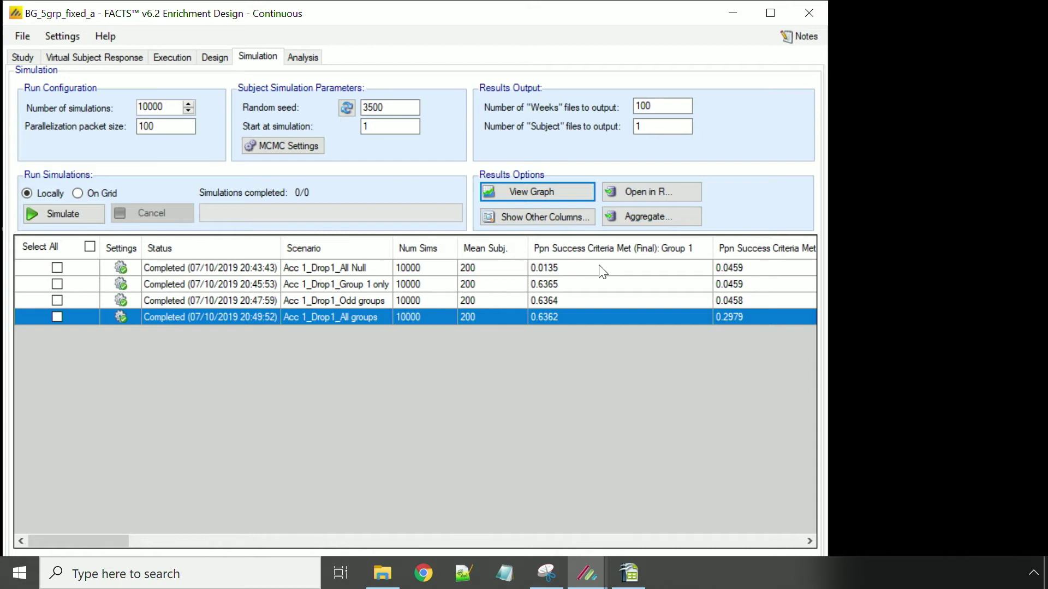
click(734, 9)
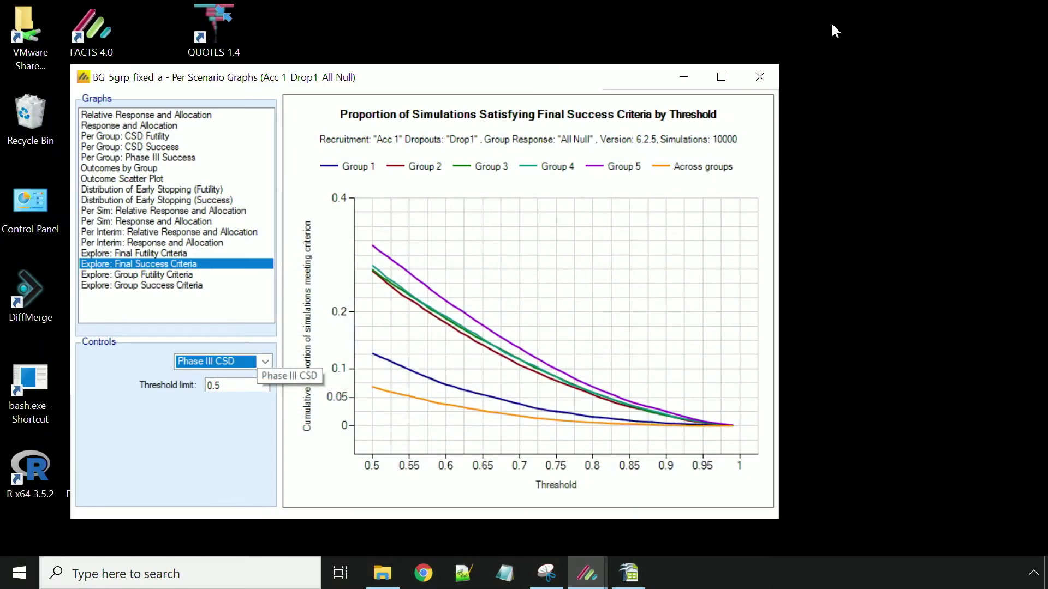
Close the per-scenario graph window of BG_5grp_fixed_a and switch to the open demo1 design.
click(759, 76)
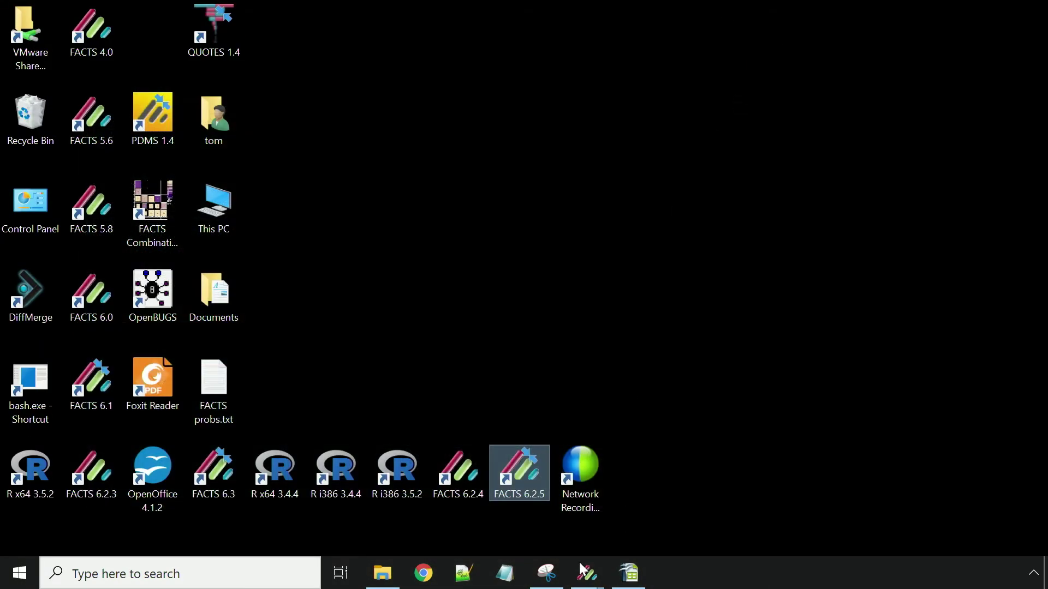
click(588, 574)
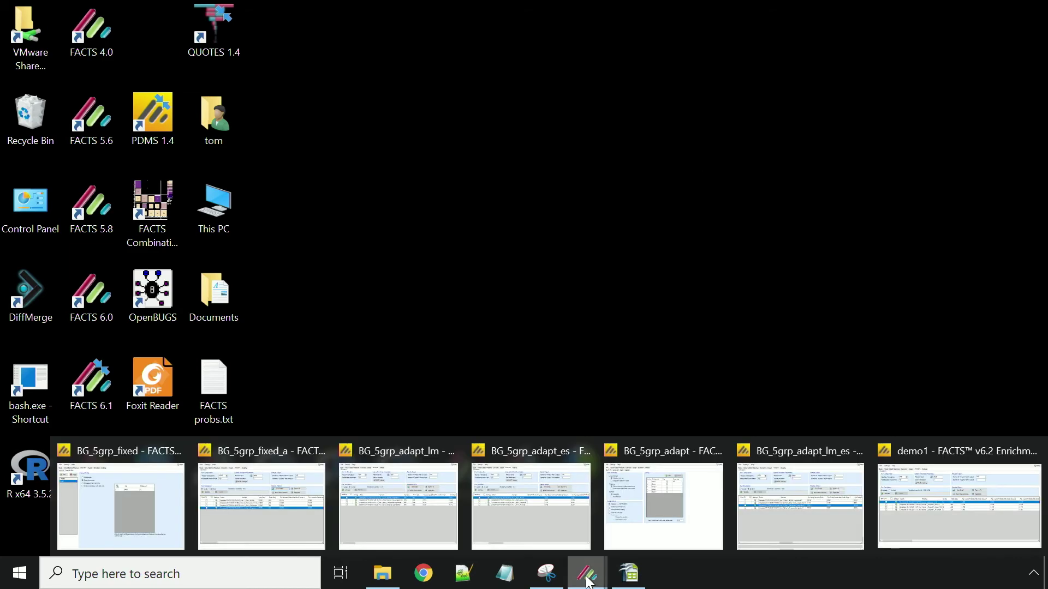
click(938, 492)
Save a copy of the demo1 design under the file name demo1-adaptive.facts.
click(17, 32)
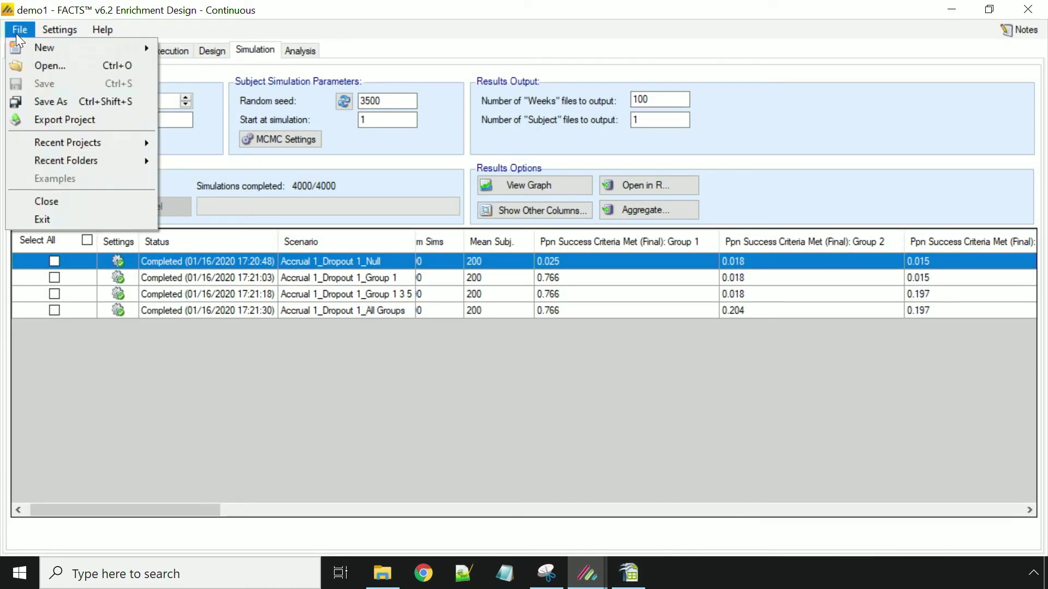
click(53, 99)
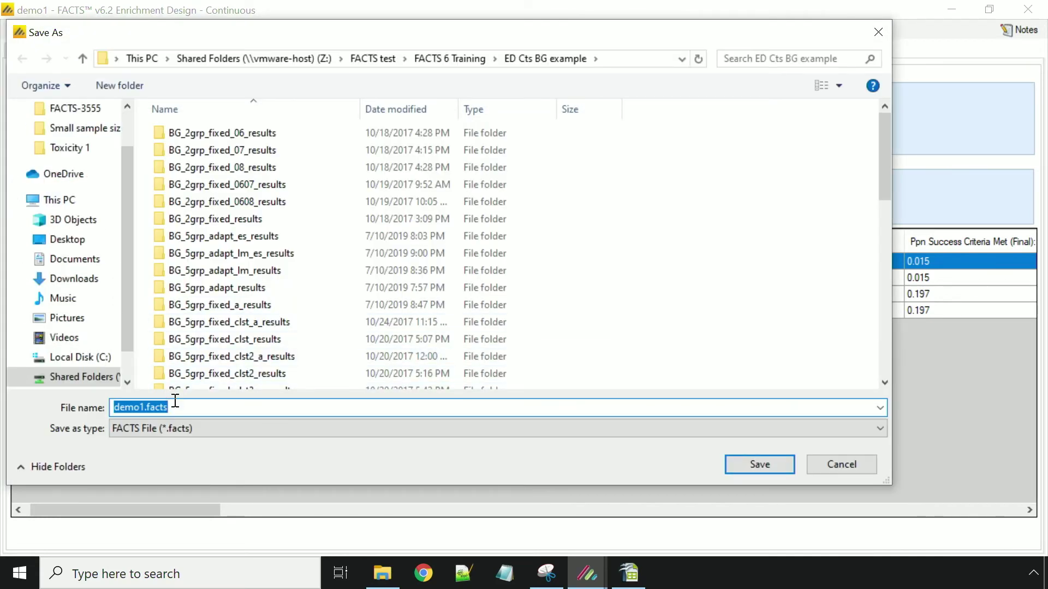
click(177, 407)
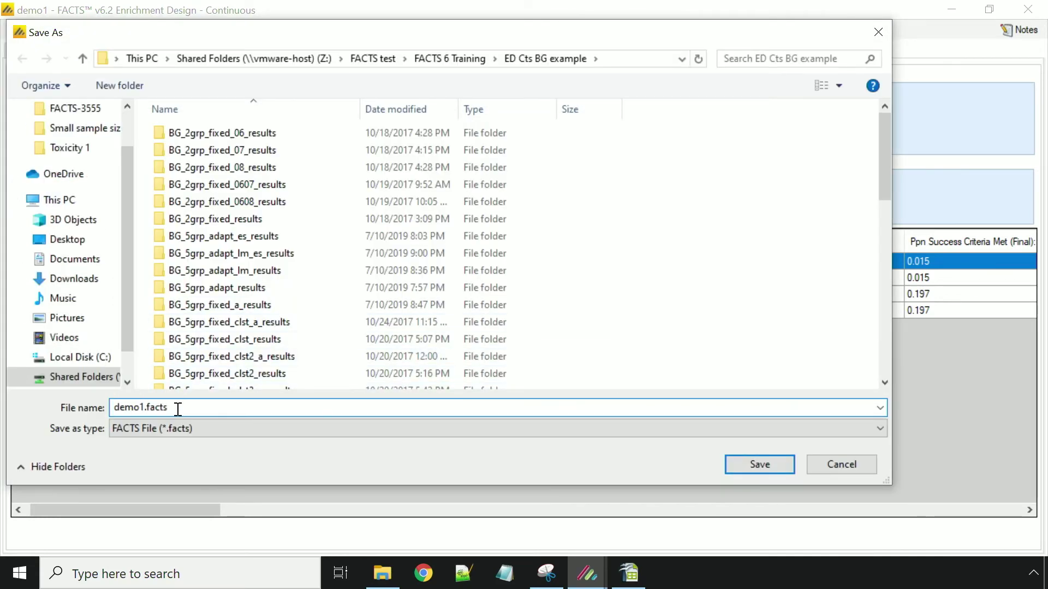
key(Left)
key(Left)
key(Left)
key(Left)
key(Left)
key(BackSpace)
text(-adat)
key(BackSpace)
text(ptive.)
key(Return)
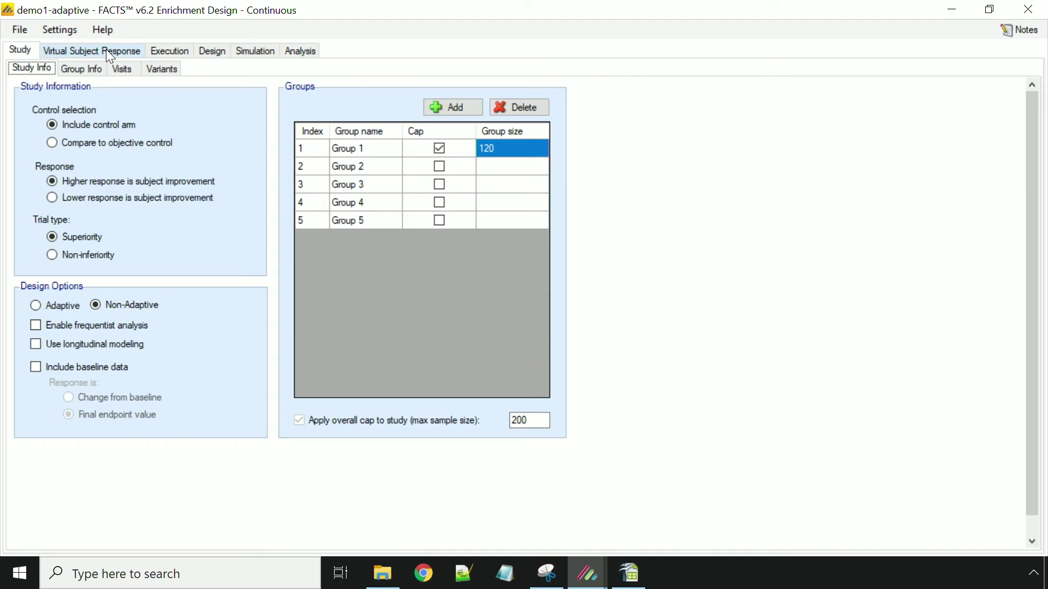
Make the design adaptive, with interims every 4 weeks starting at 70 subjects, based on opportunity to complete at the specified visit.
click(63, 307)
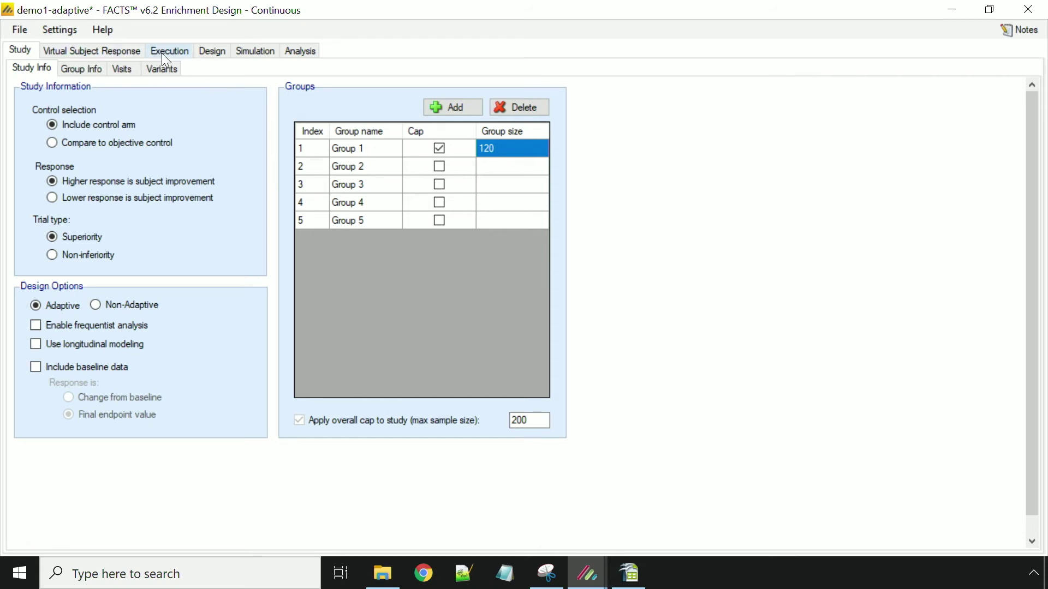
click(219, 59)
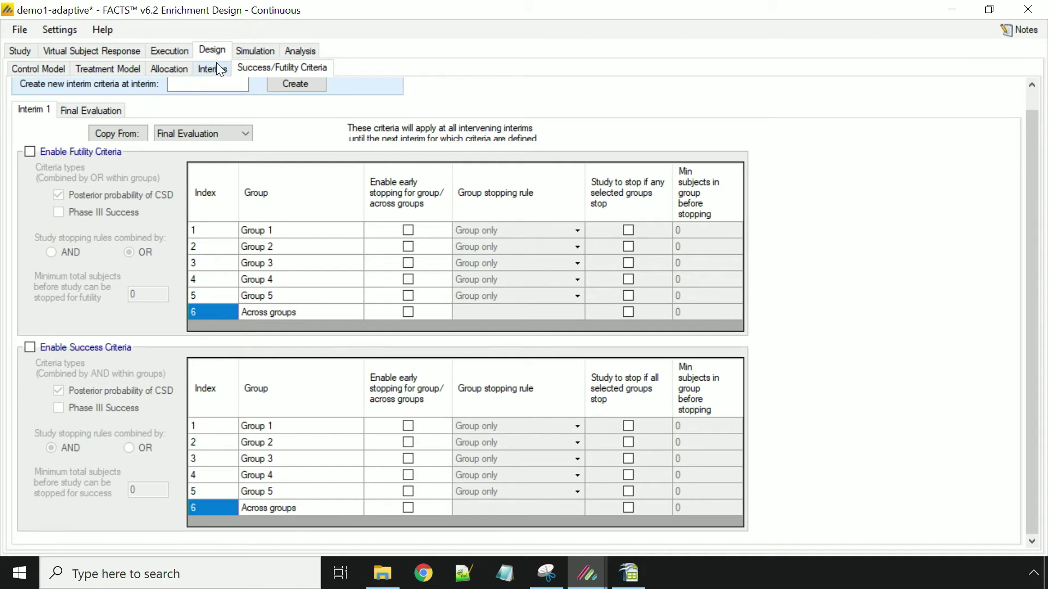
click(219, 72)
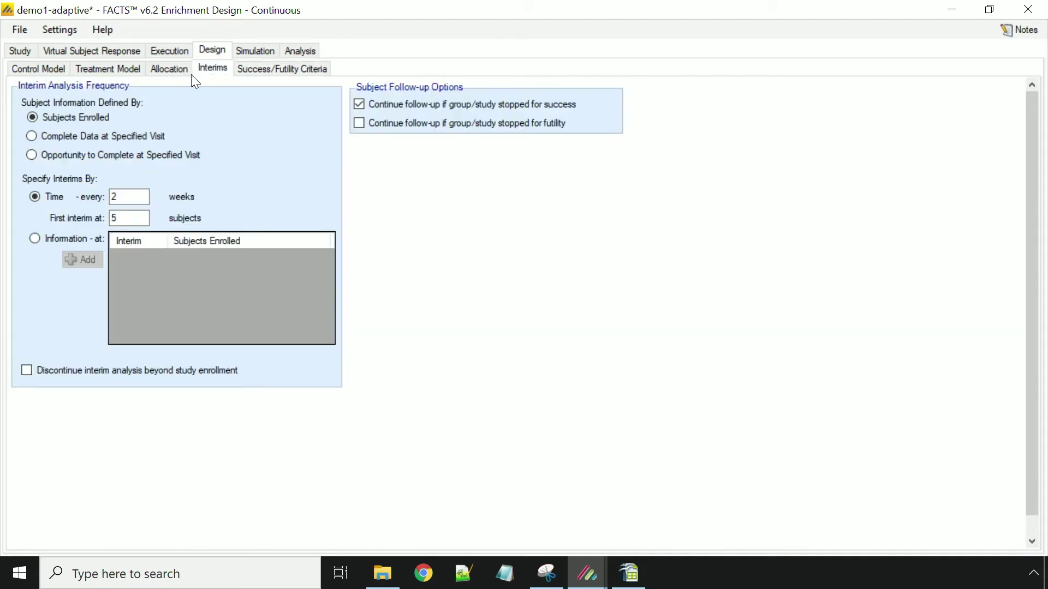
double_click(113, 196)
text(4)
double_click(123, 218)
text(70)
click(127, 155)
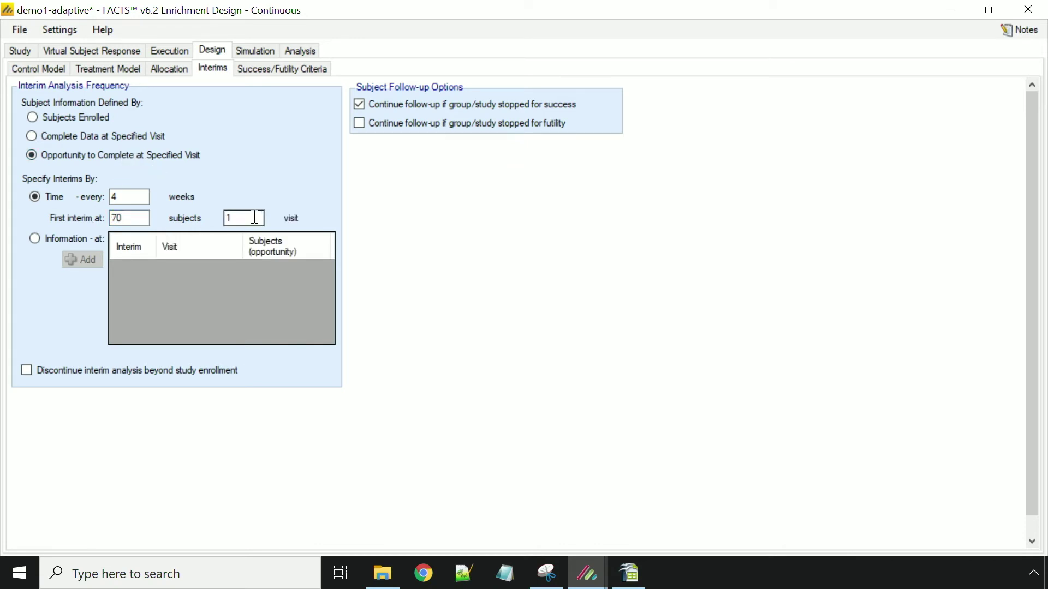
Enable the Interim 1 futility and success criteria, basing success on Phase III Success only and combining its study stopping rules by OR.
click(285, 68)
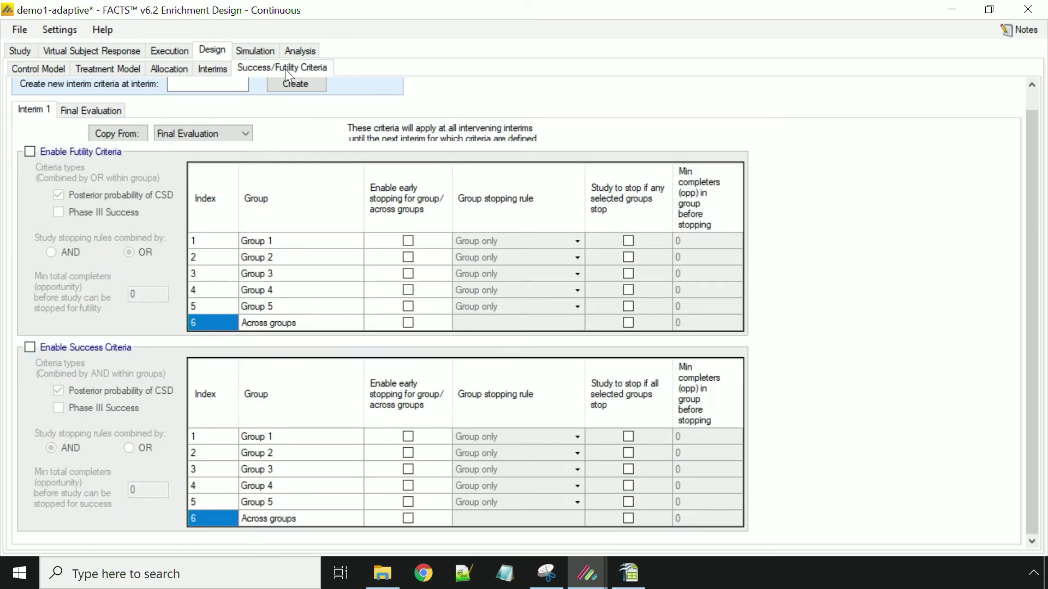
click(97, 109)
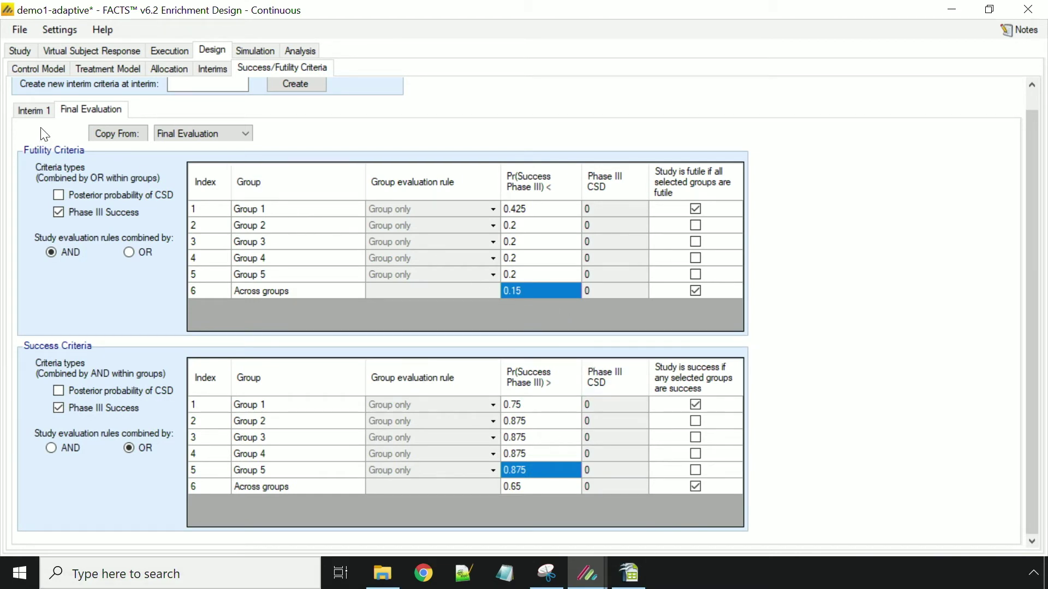
click(32, 113)
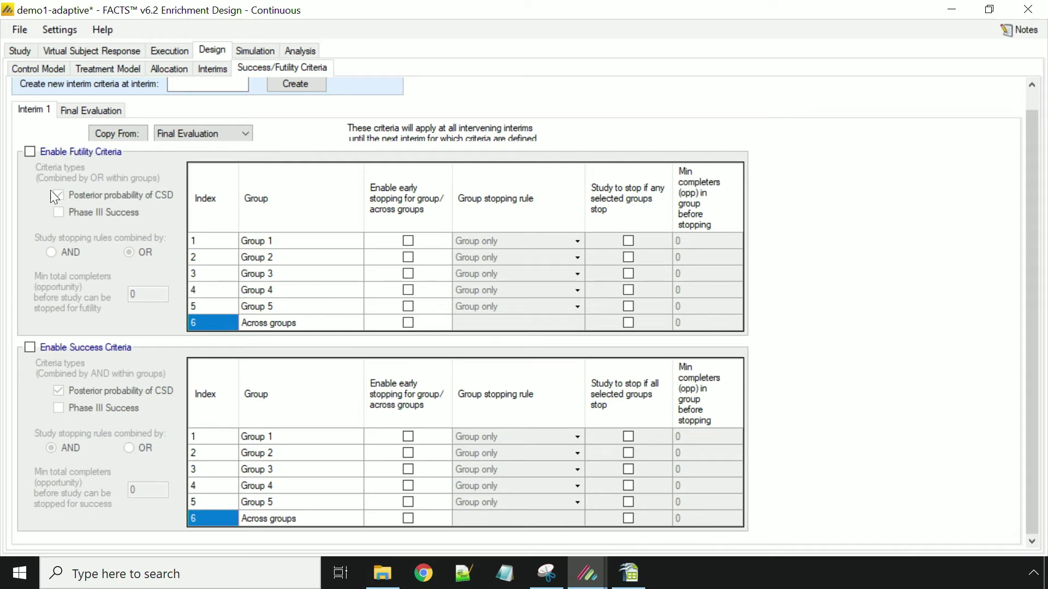
click(30, 152)
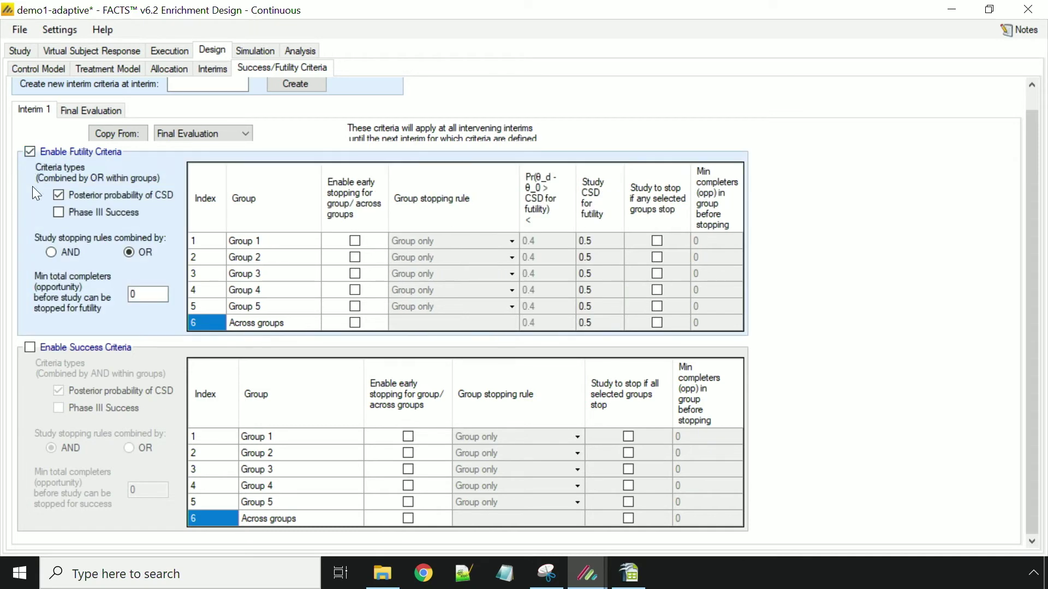
click(30, 347)
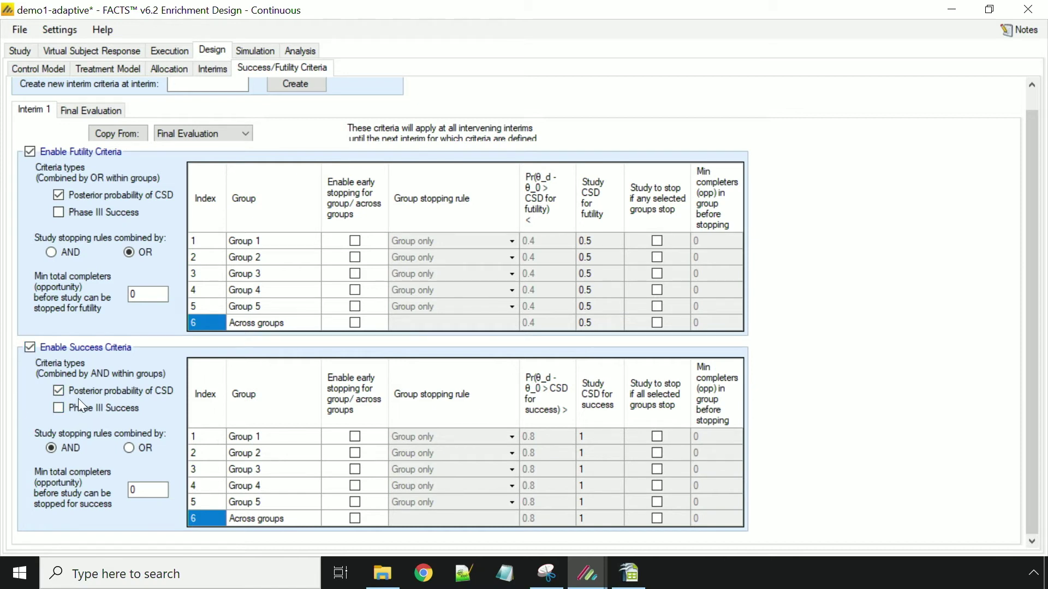
click(61, 406)
click(61, 391)
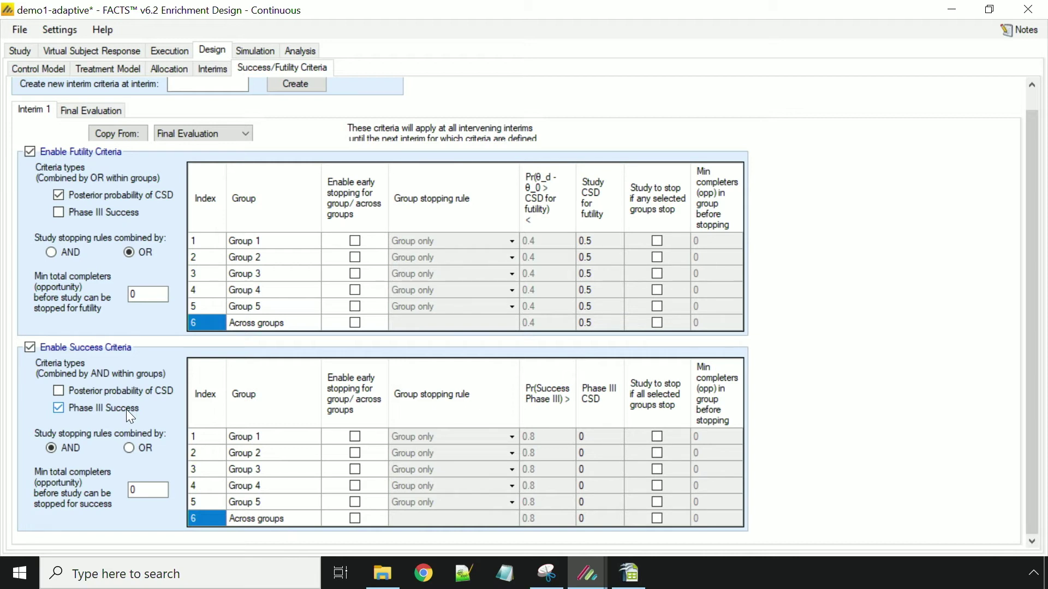
click(128, 447)
Enable early success stopping for all five groups and across groups, with the study stopping only on the across-groups criterion.
click(353, 435)
click(355, 452)
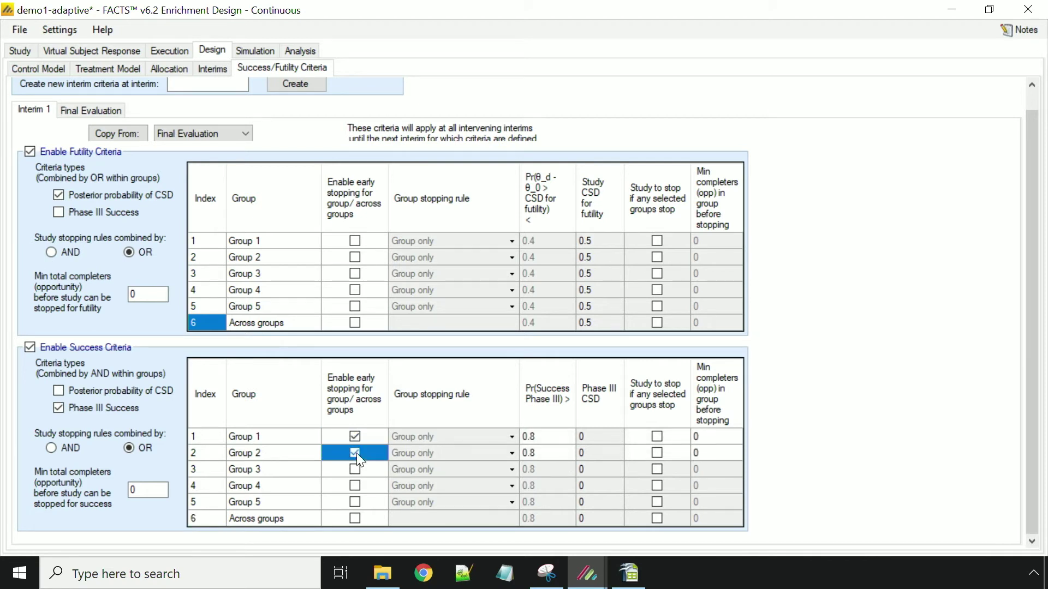
click(356, 469)
click(355, 486)
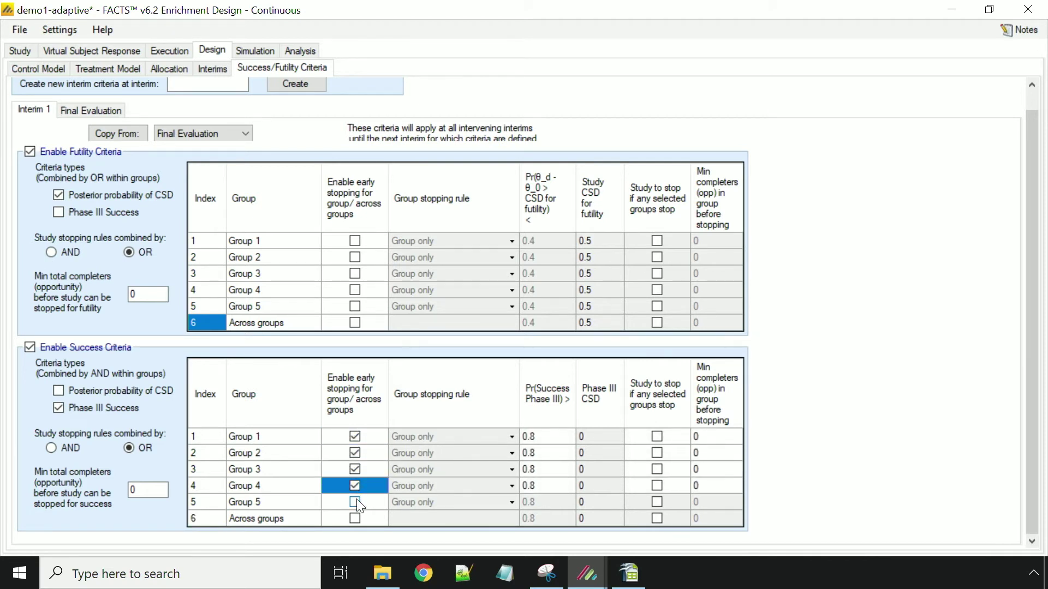
click(356, 501)
click(355, 517)
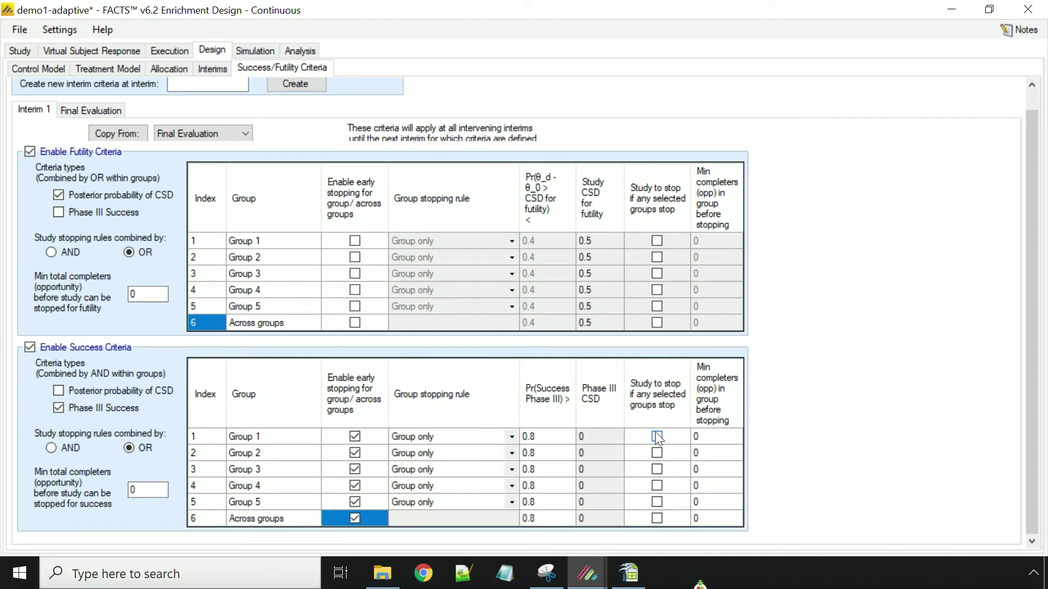
click(657, 518)
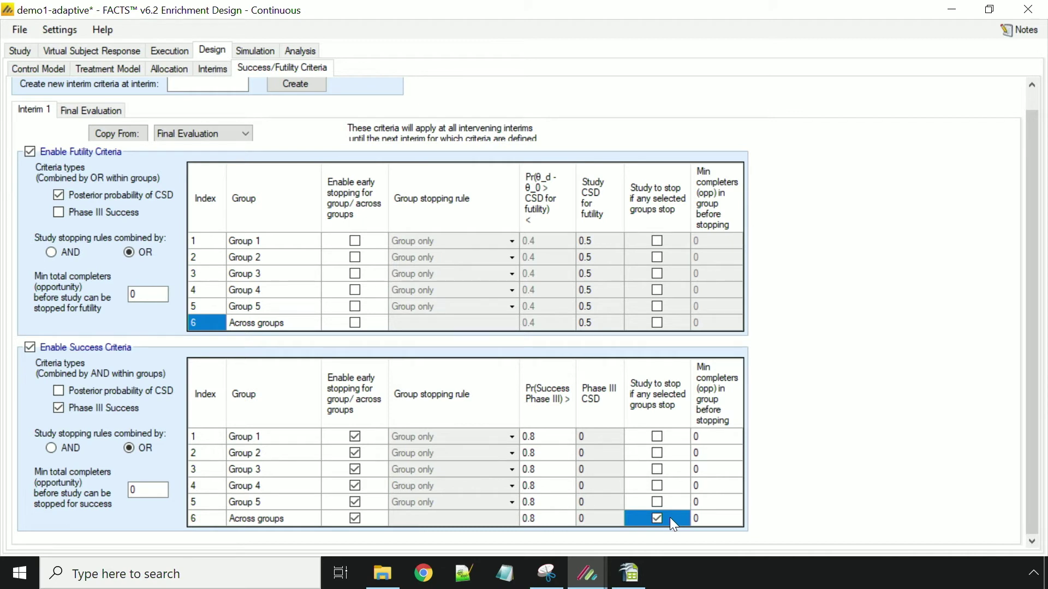
Set the interim Phase III success thresholds to 0.9 across groups, 0.95 for Group 1 and 0.99 for Groups 2 to 5.
click(558, 517)
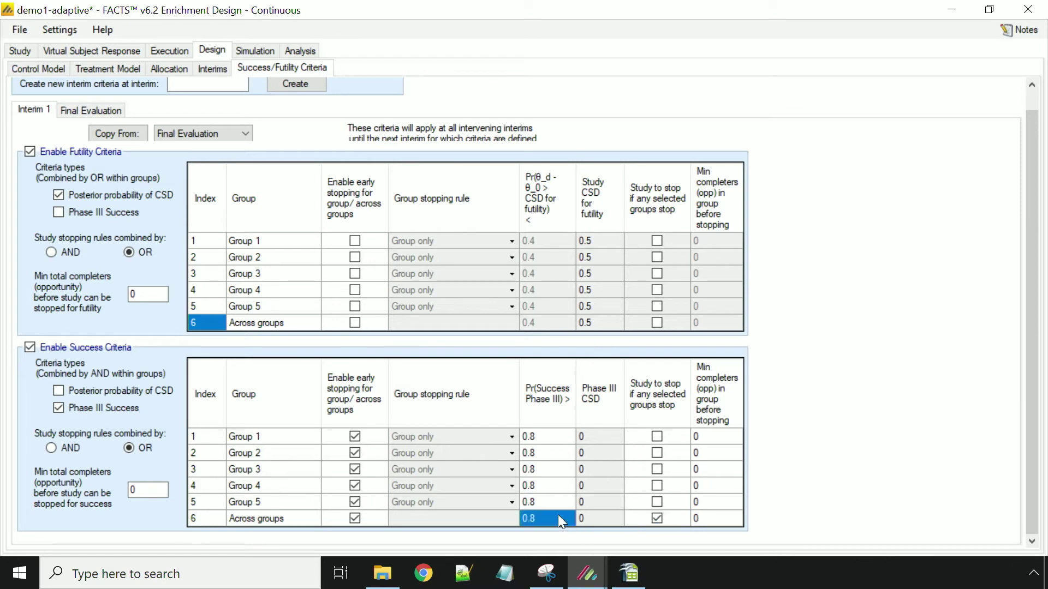
text(0.9)
click(547, 429)
text(0.95)
click(541, 451)
text(0.99)
key(Return)
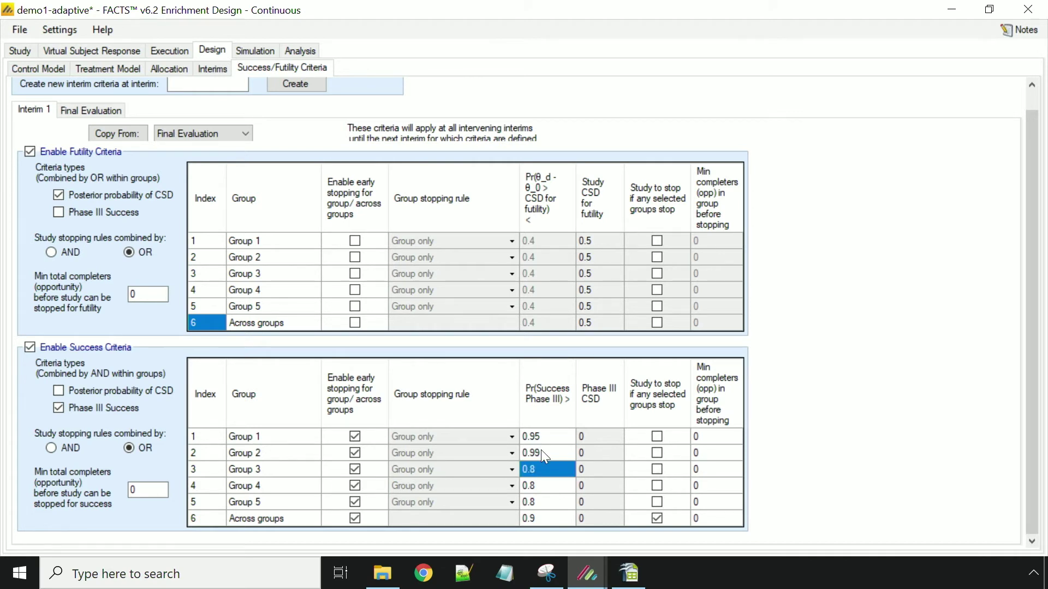
text(0.99)
key(Return)
text(0.99)
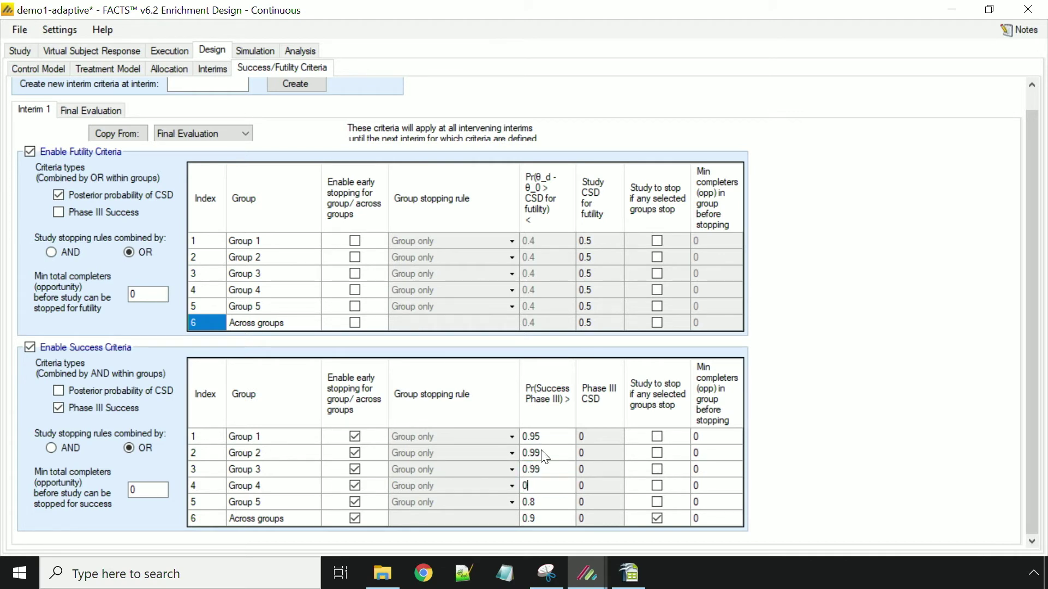
key(Return)
text(0.99)
key(Return)
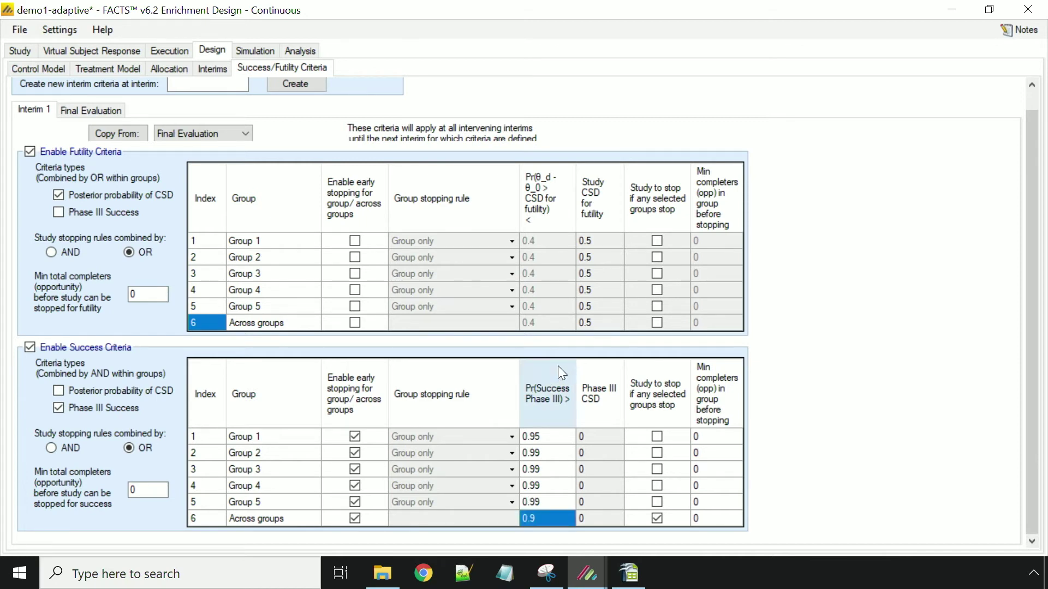
Combine the interim futility study stopping rules by AND and base futility on Phase III Success only.
click(52, 252)
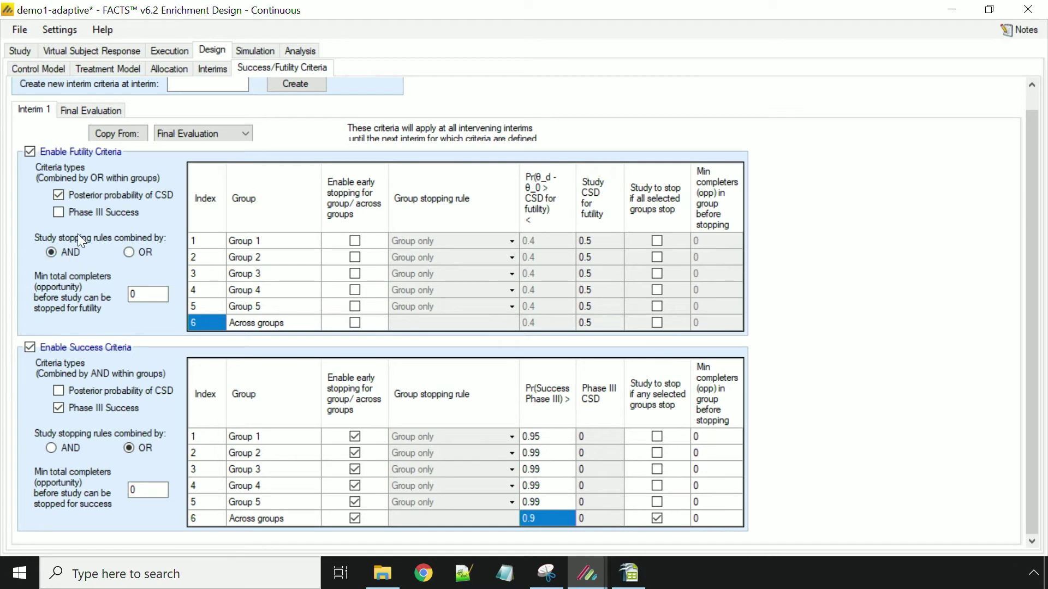
click(96, 212)
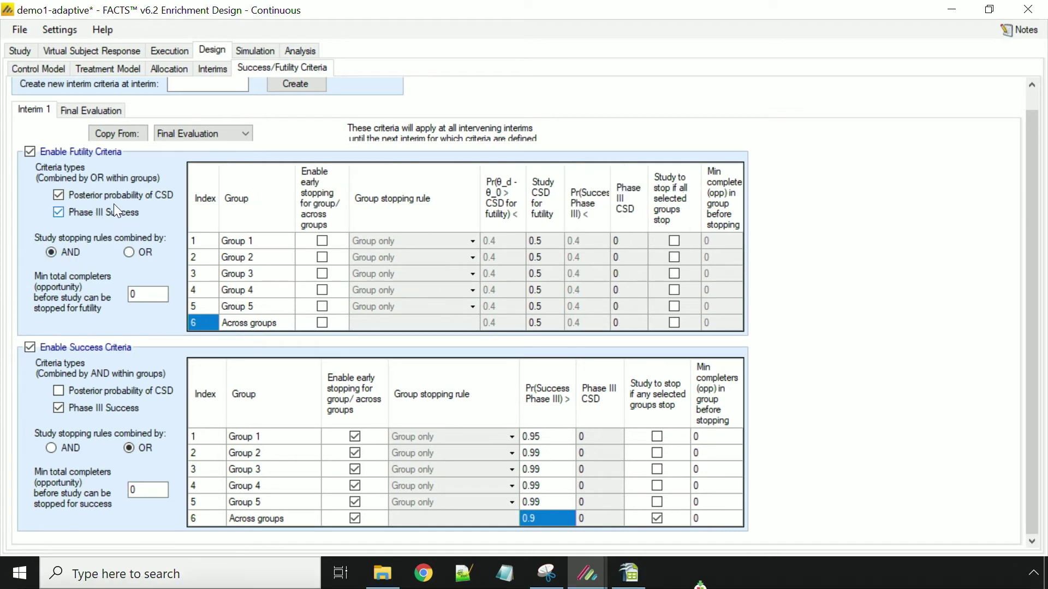
click(113, 195)
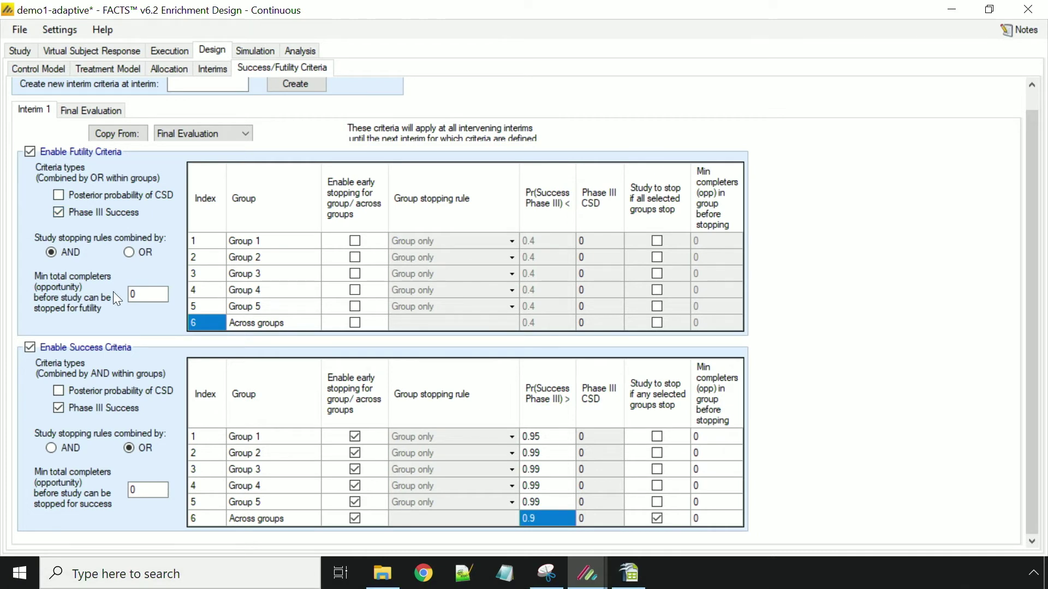
Enable early futility stopping for all five groups and across groups, and select Group 1 for stopping the study.
click(355, 241)
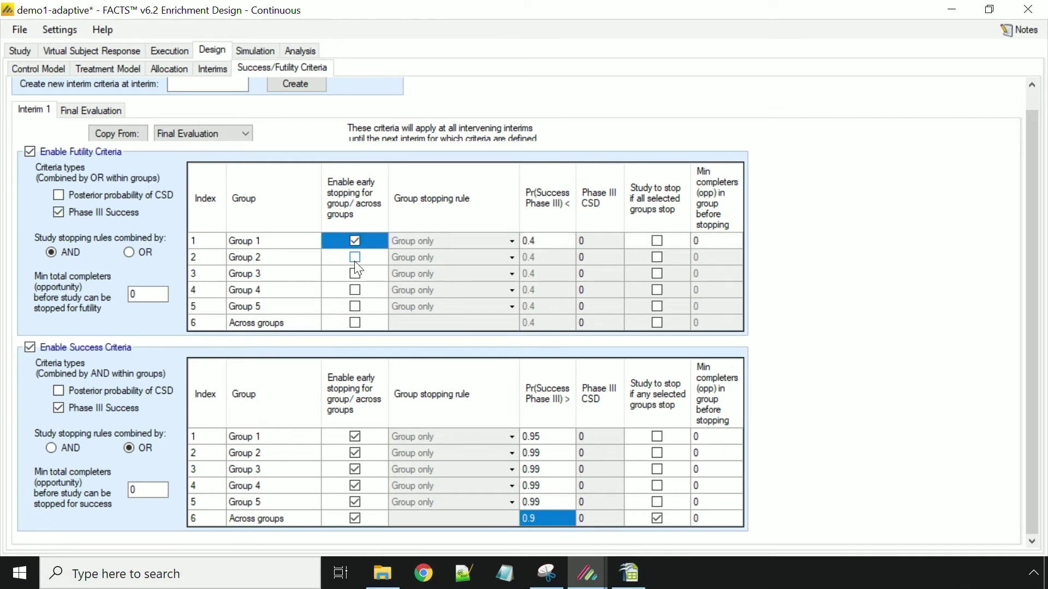
click(355, 256)
click(355, 273)
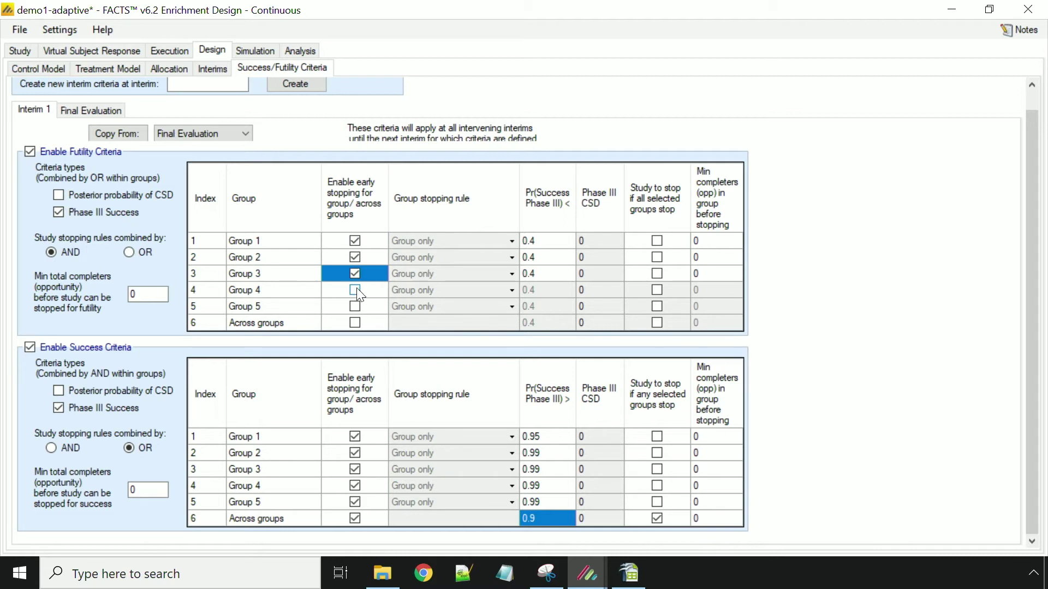
click(357, 290)
click(354, 308)
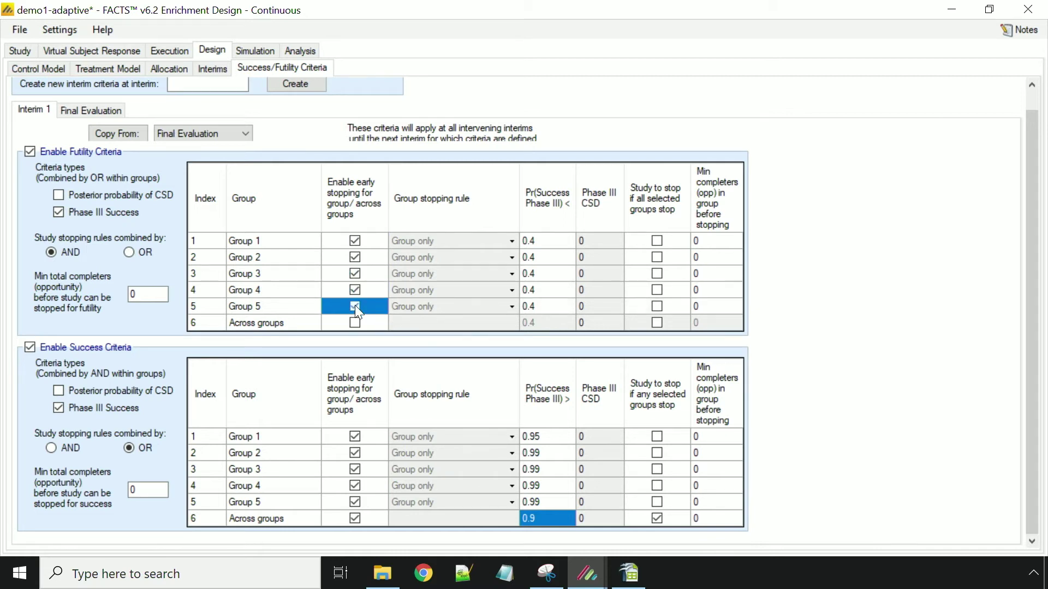
click(355, 321)
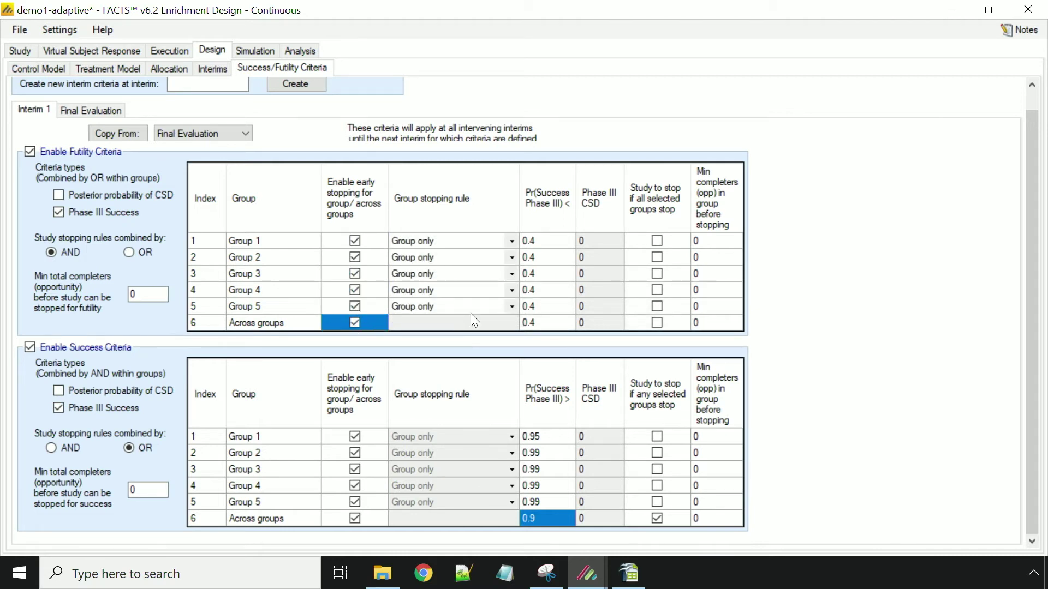
click(657, 241)
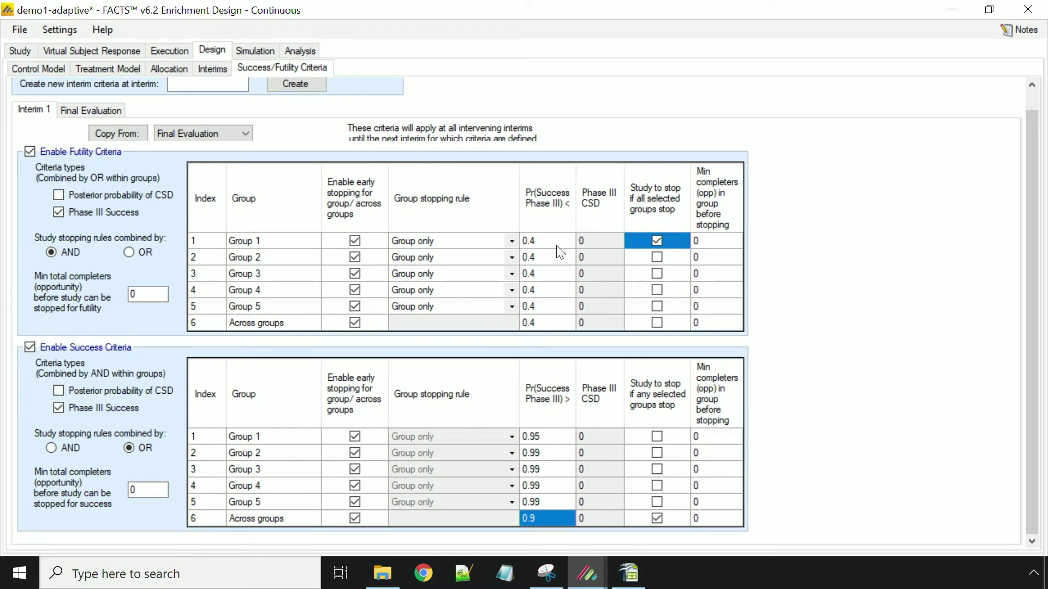
Set the interim Phase III futility thresholds to 0.05 for Group 1 and 0.02 for Groups 2 to 5 and across groups.
click(548, 322)
text(0.)
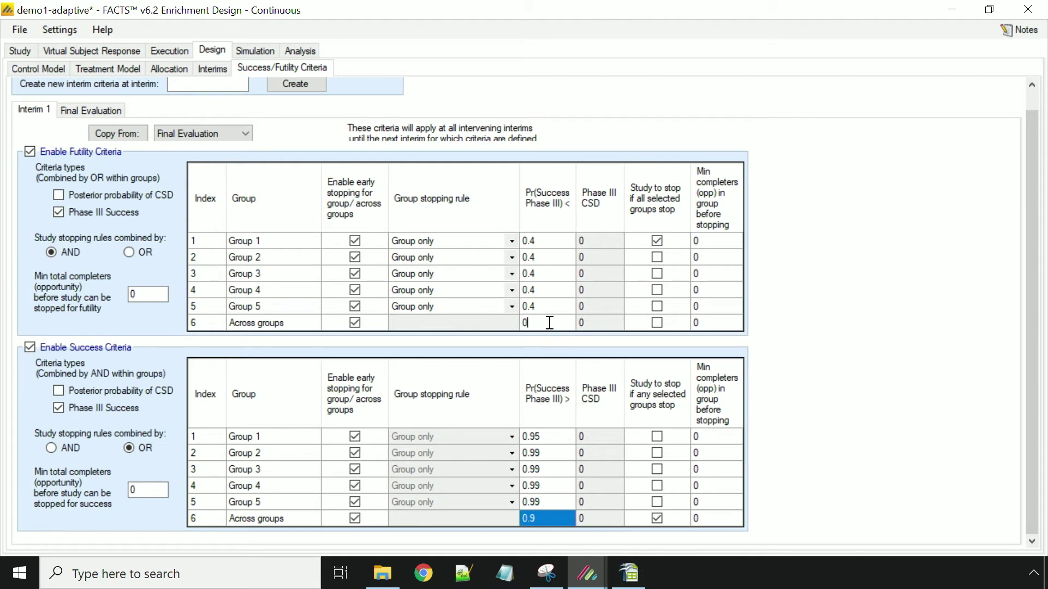
text(02)
click(552, 241)
text(0.05)
click(541, 259)
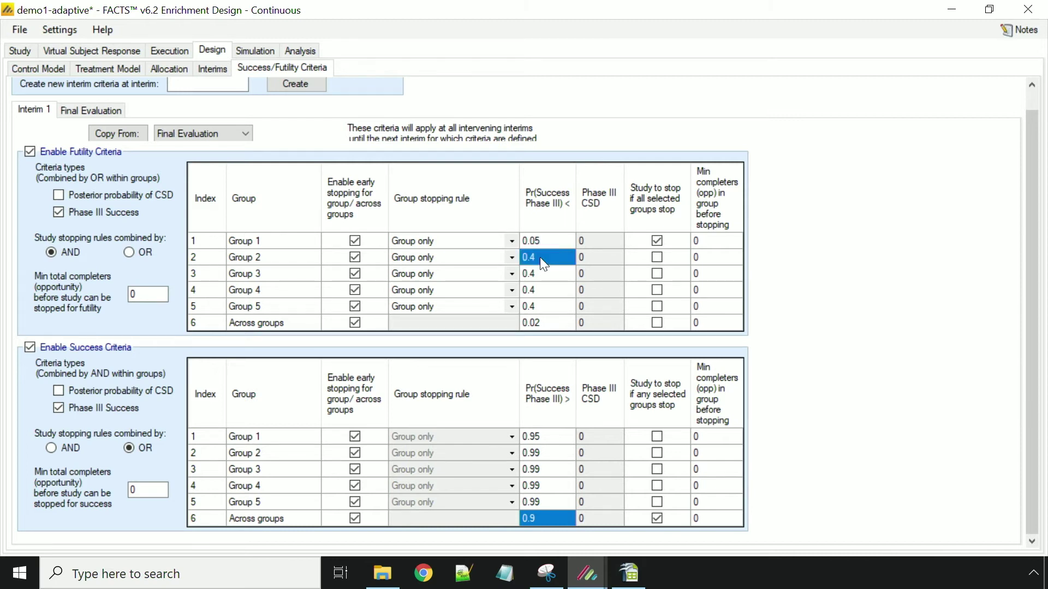
text(0.02)
key(Return)
text(0.02)
key(Return)
text(0.2)
key(Return)
text(0.02)
key(Up)
text(0.02)
Set the interim futility minimum completers before stopping to 40 for Group 1 and 20 for Groups 2 to 5.
click(715, 241)
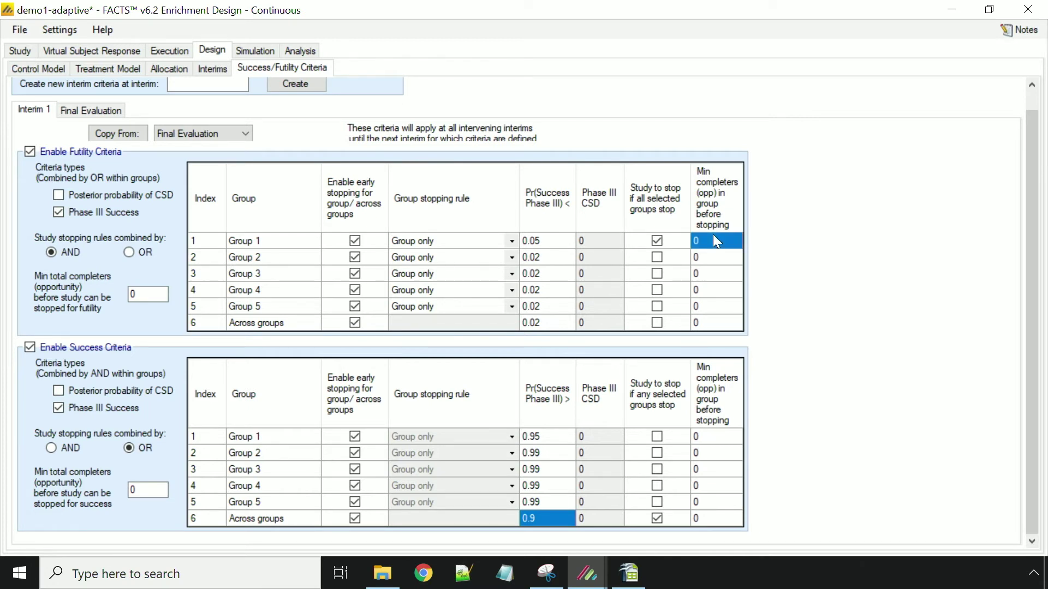
text(40)
click(713, 257)
text(2020)
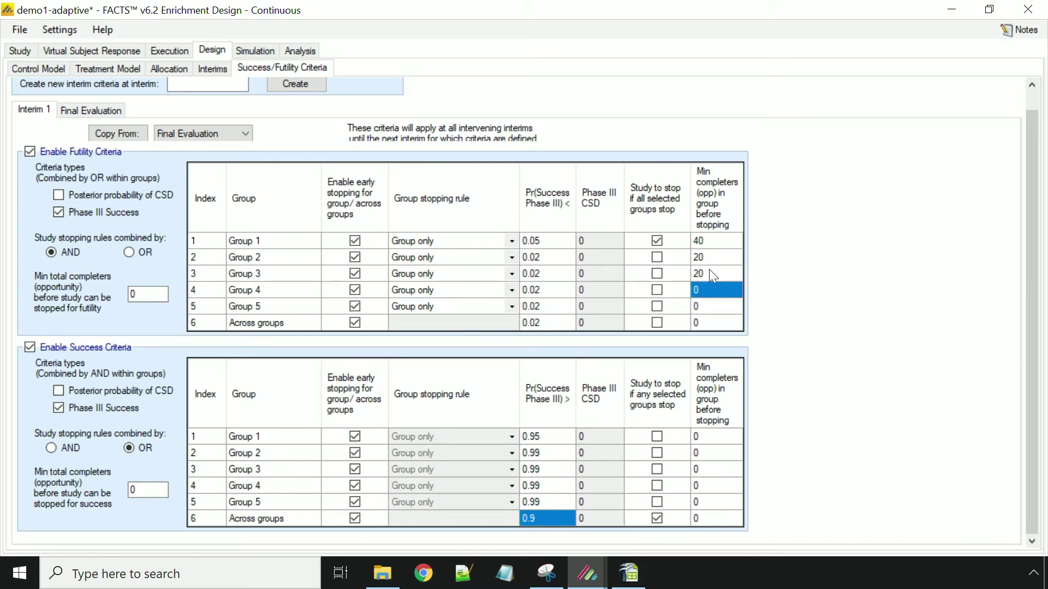
key(Return)
text(20)
key(Return)
text(20)
key(Return)
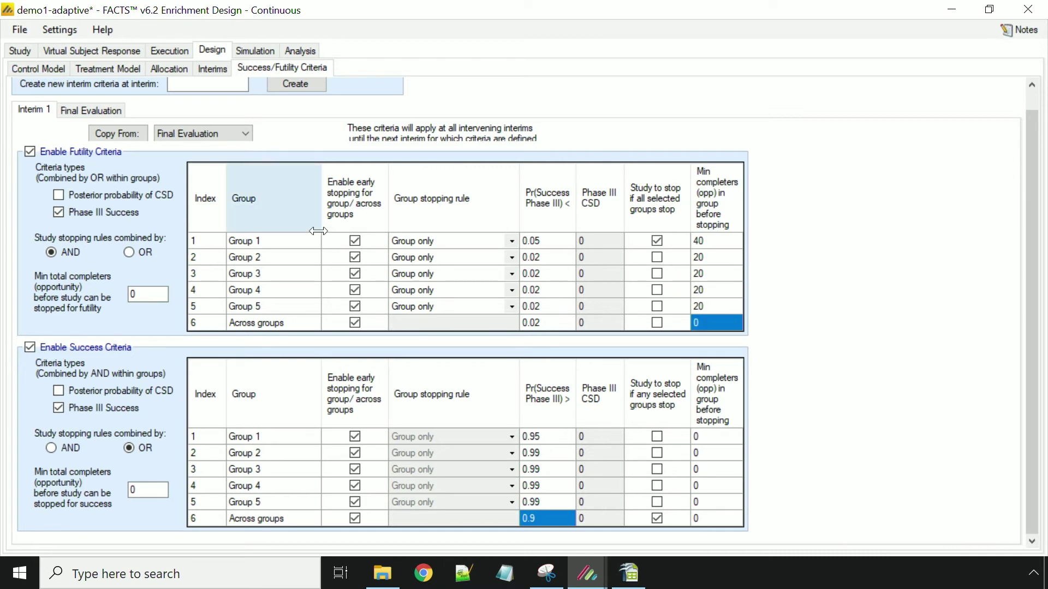
Show the simulation setup of demo1-adaptive, and bring up the already simulated BG_5grp_adapt_es design.
click(258, 49)
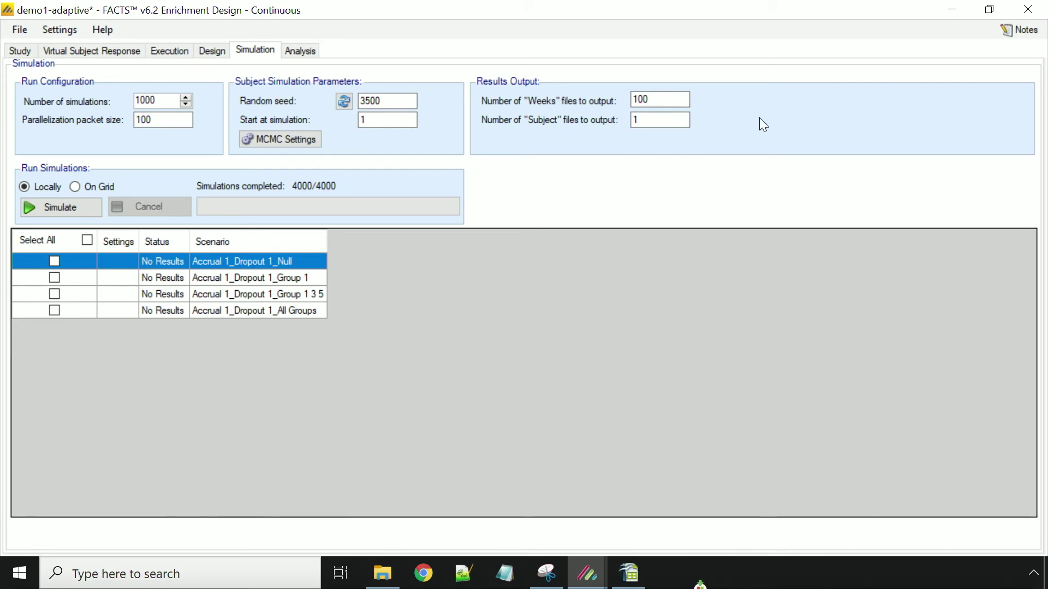
click(960, 12)
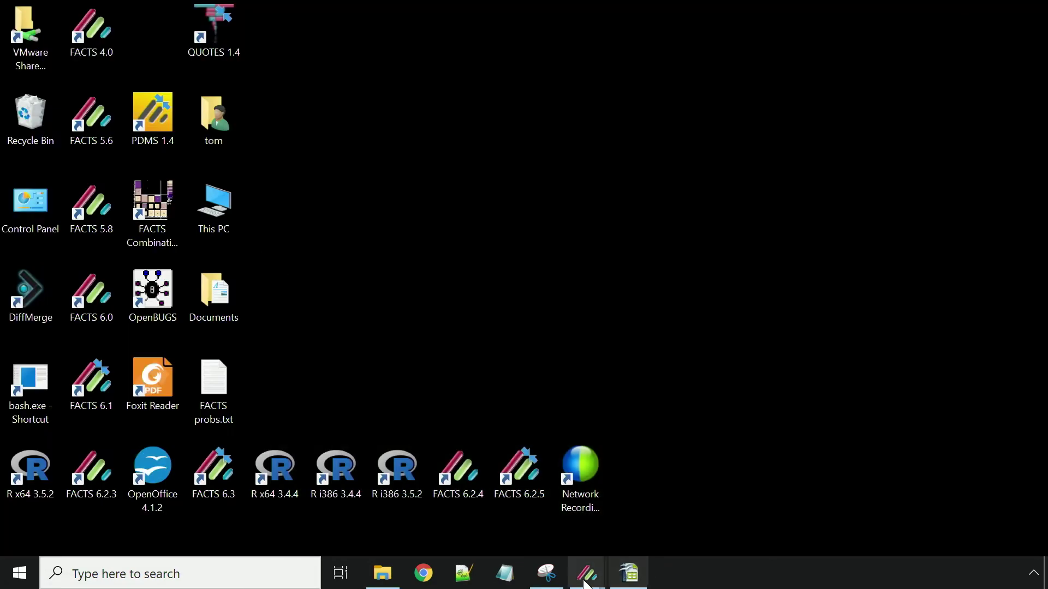
mouse_move(587, 573)
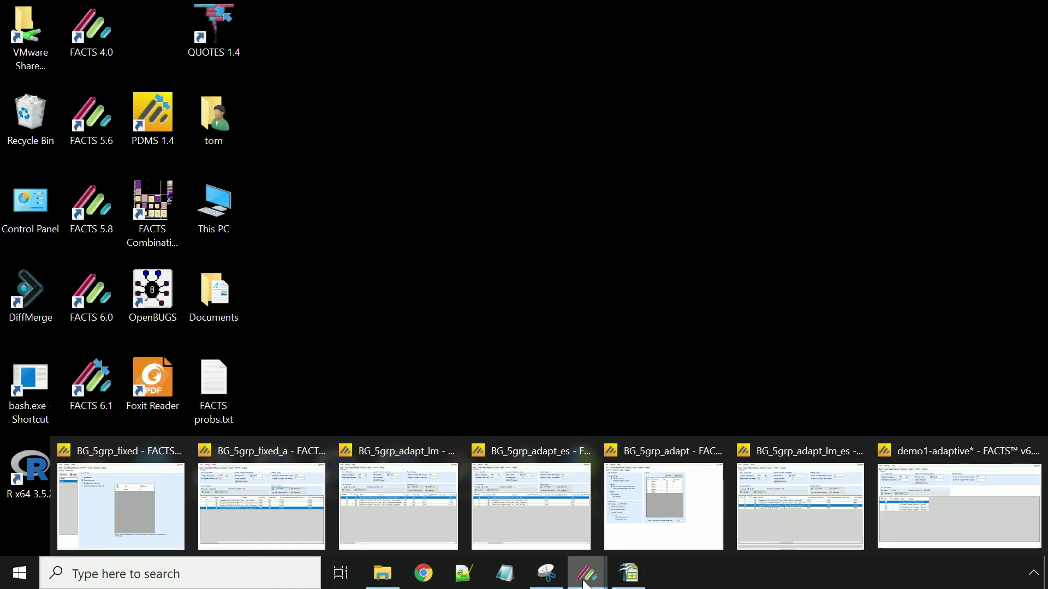
click(786, 496)
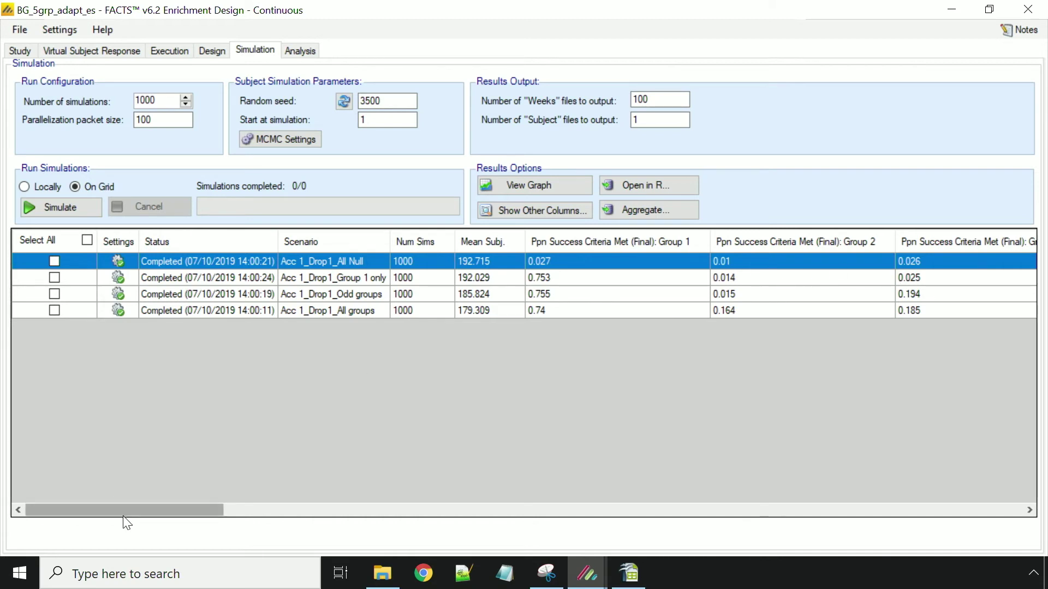
Examine the BG_5grp_adapt_es results for early and late success and futility, study outcomes and mean subjects across the scenarios.
drag(131, 509, 546, 470)
drag(550, 506, 763, 476)
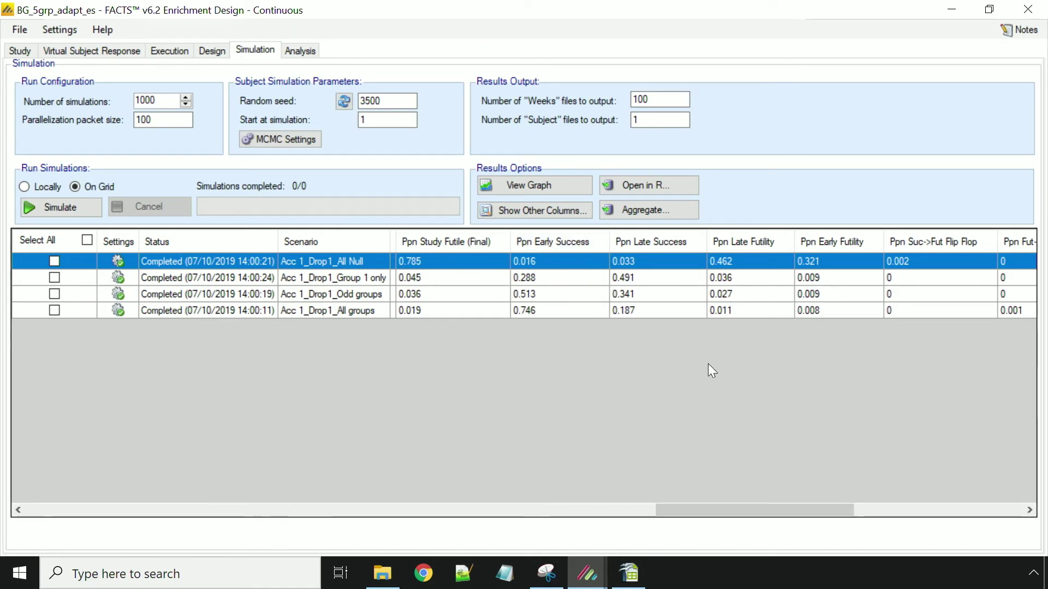
drag(778, 505, 764, 507)
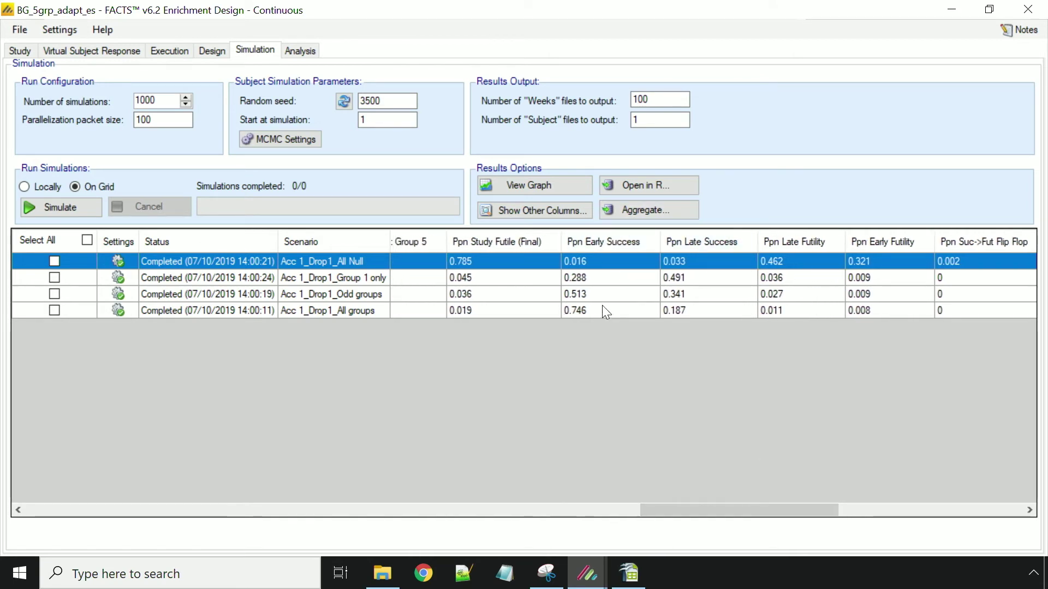
drag(701, 502, 647, 502)
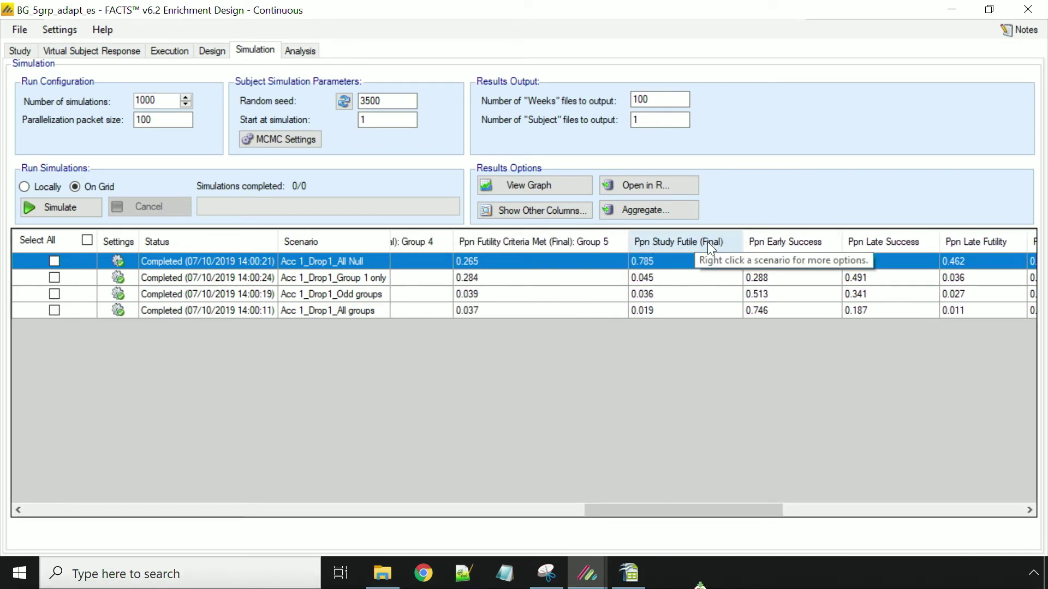
drag(681, 506, 428, 506)
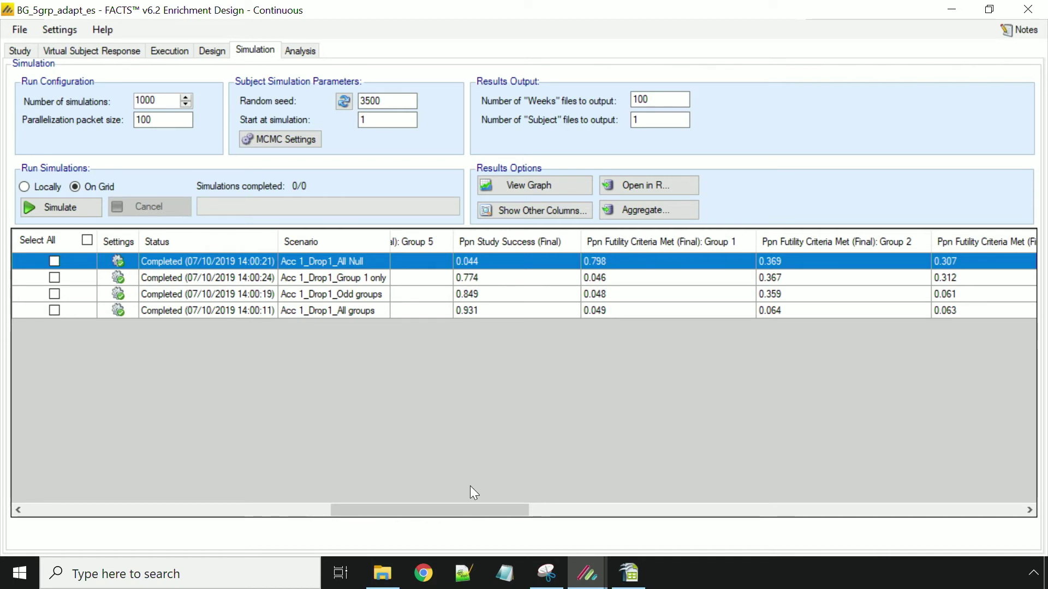
drag(468, 512, 131, 493)
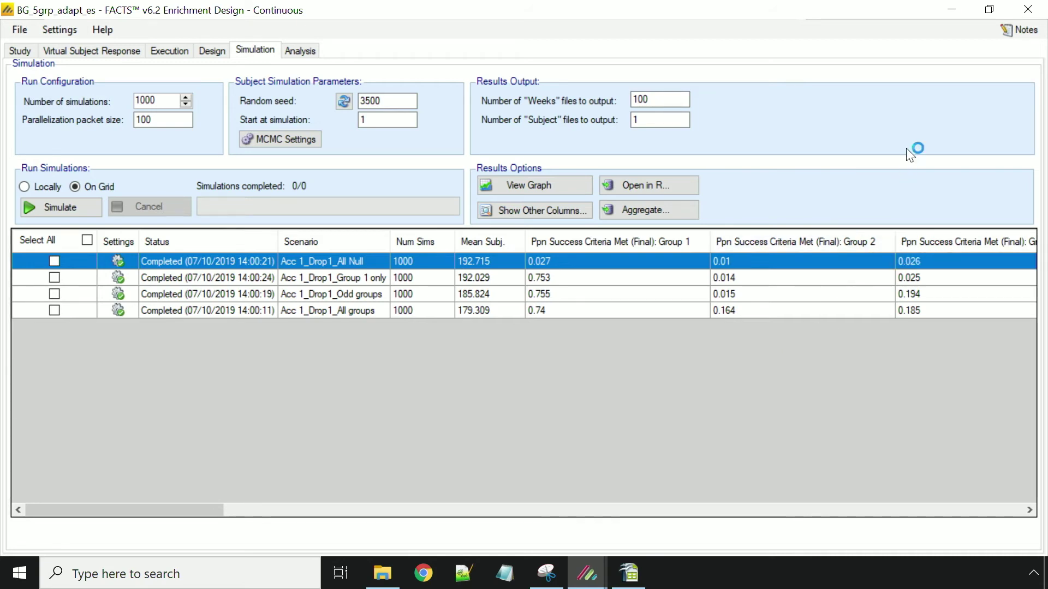
Bring up the BG_5grp_adapt design in a maximized window and show its simulation results.
click(960, 10)
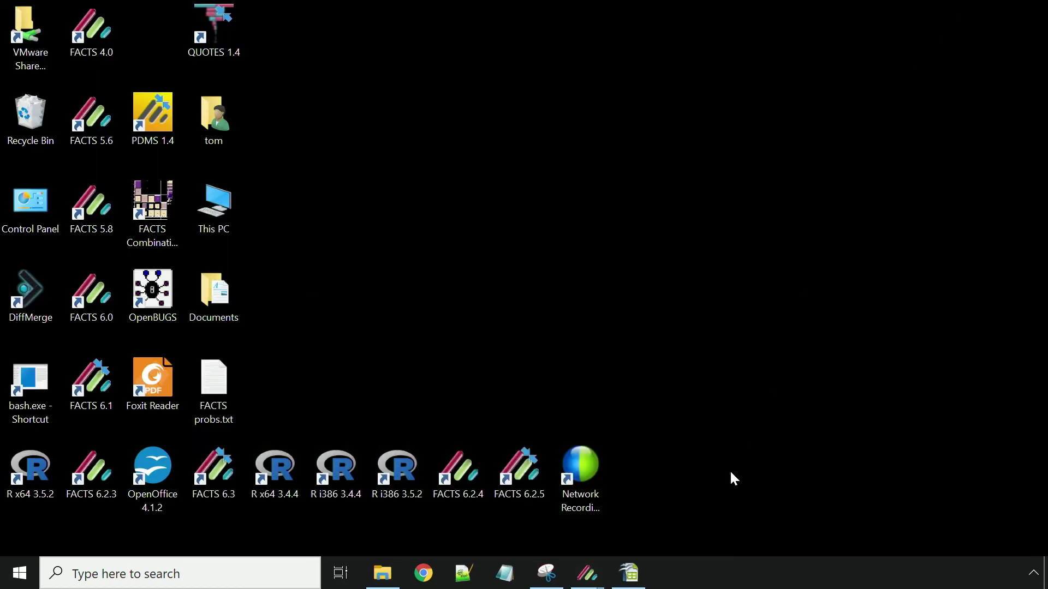
mouse_move(583, 583)
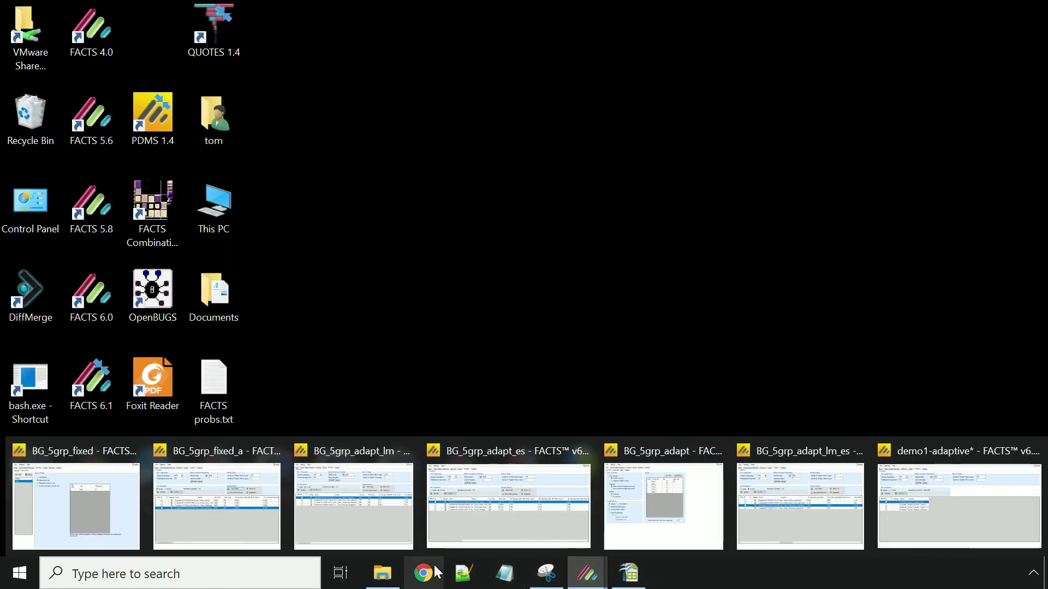
mouse_move(362, 518)
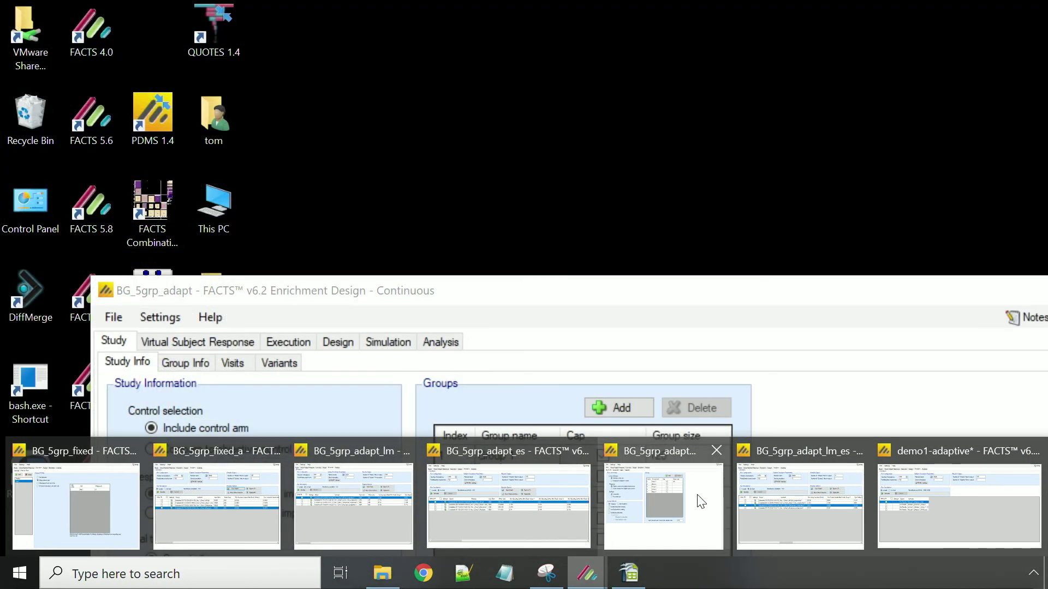
click(696, 499)
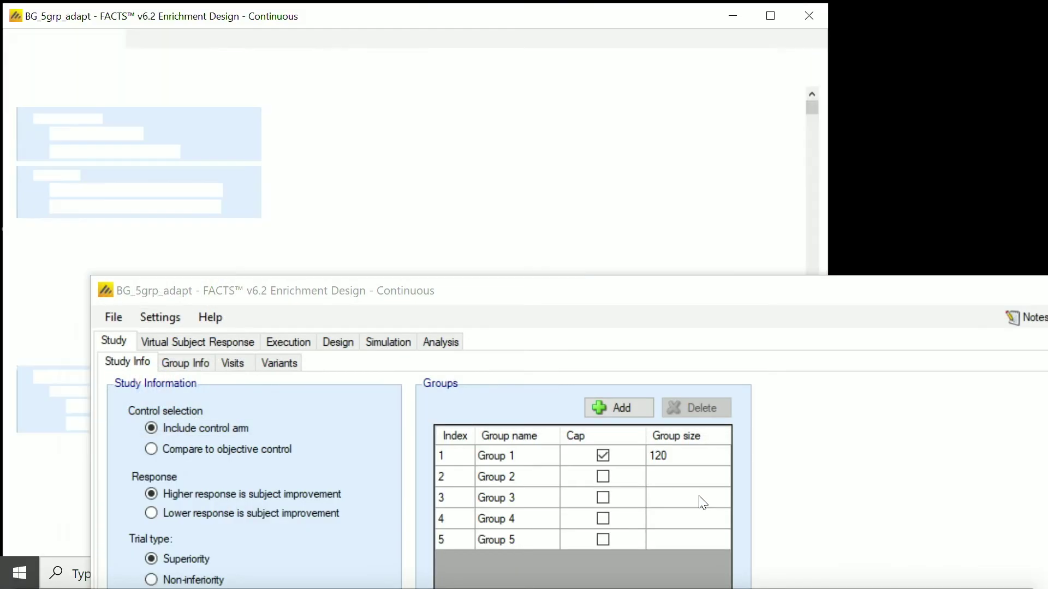
drag(706, 252, 666, 7)
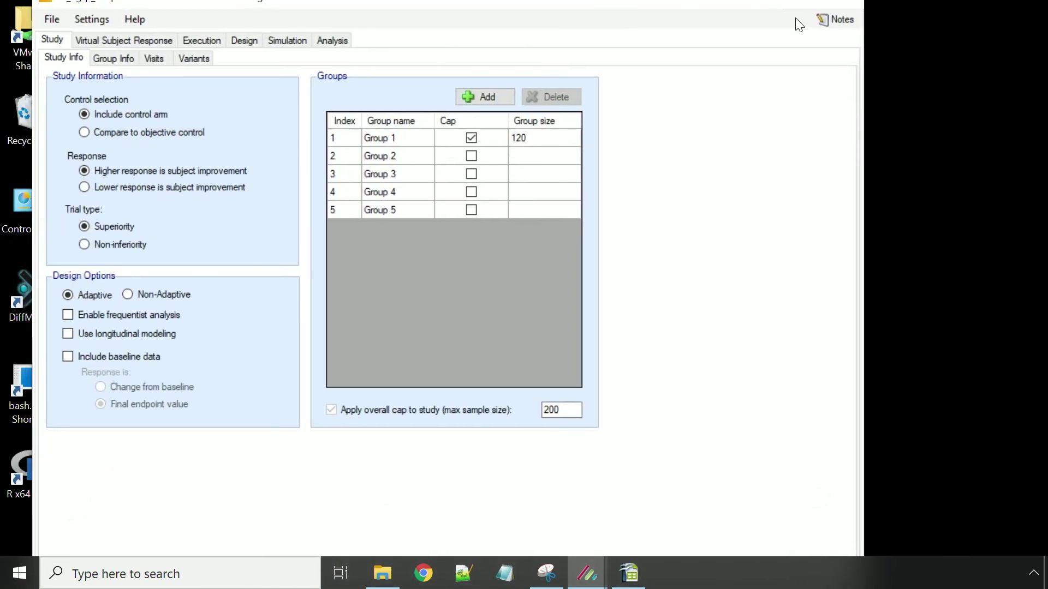
drag(731, 13, 733, 44)
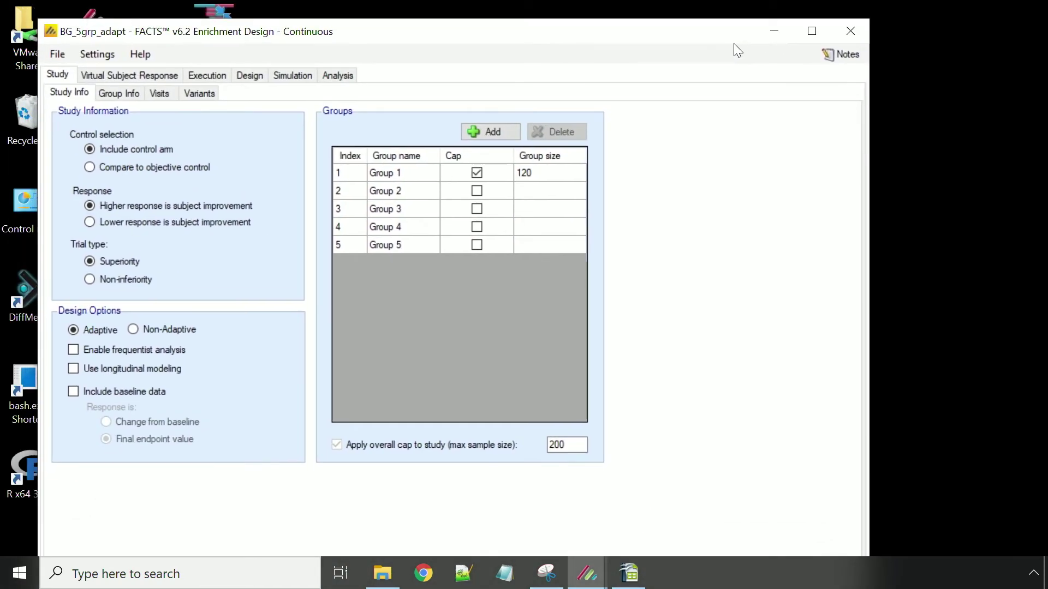
click(809, 25)
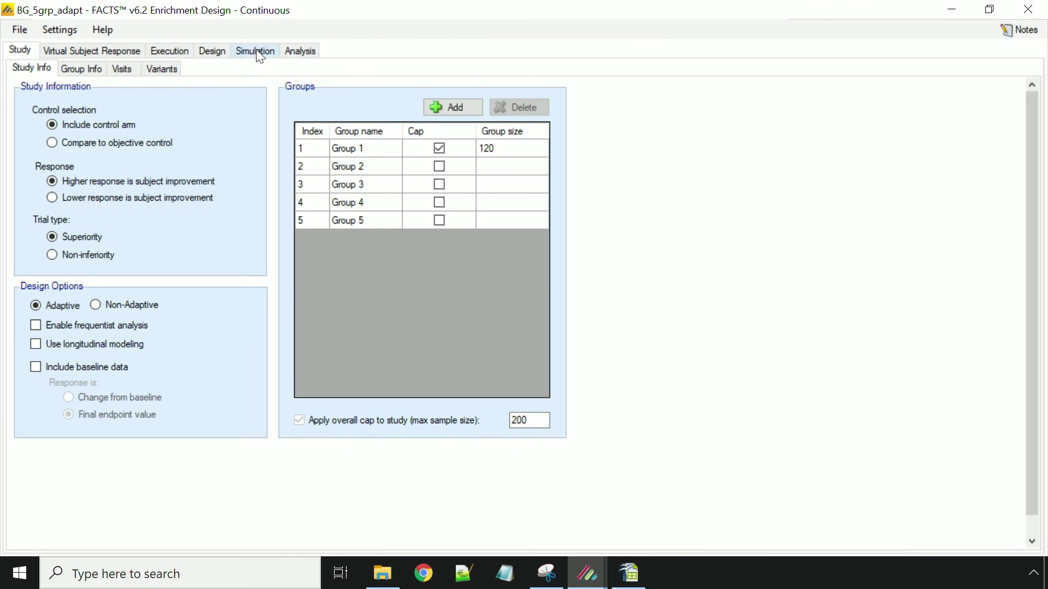
click(257, 52)
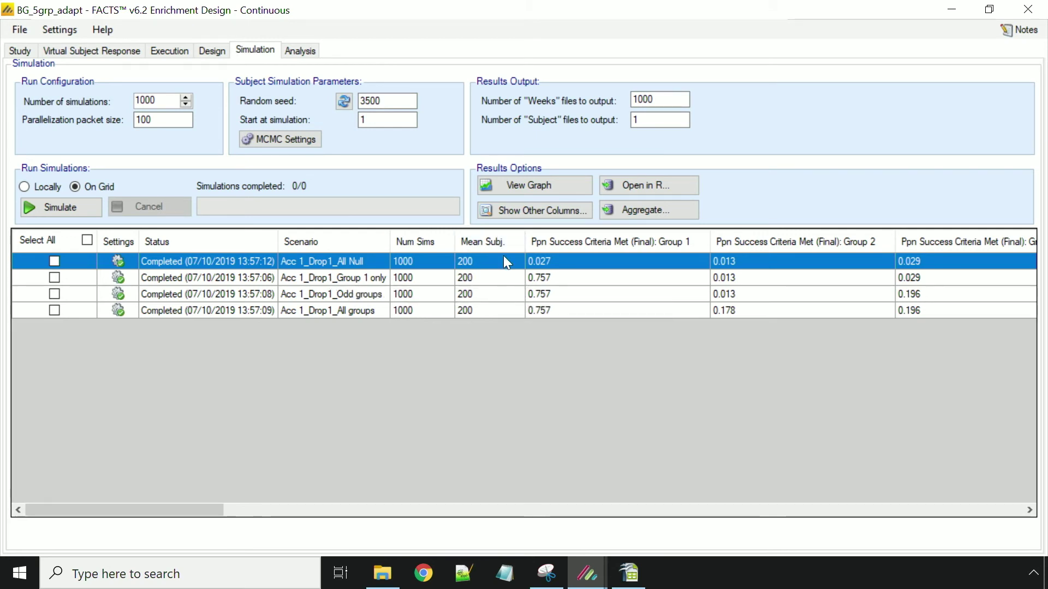
Open the per scenario graphs for Acc 1_Drop1_All Null and enlarge the graph window.
click(543, 184)
click(468, 191)
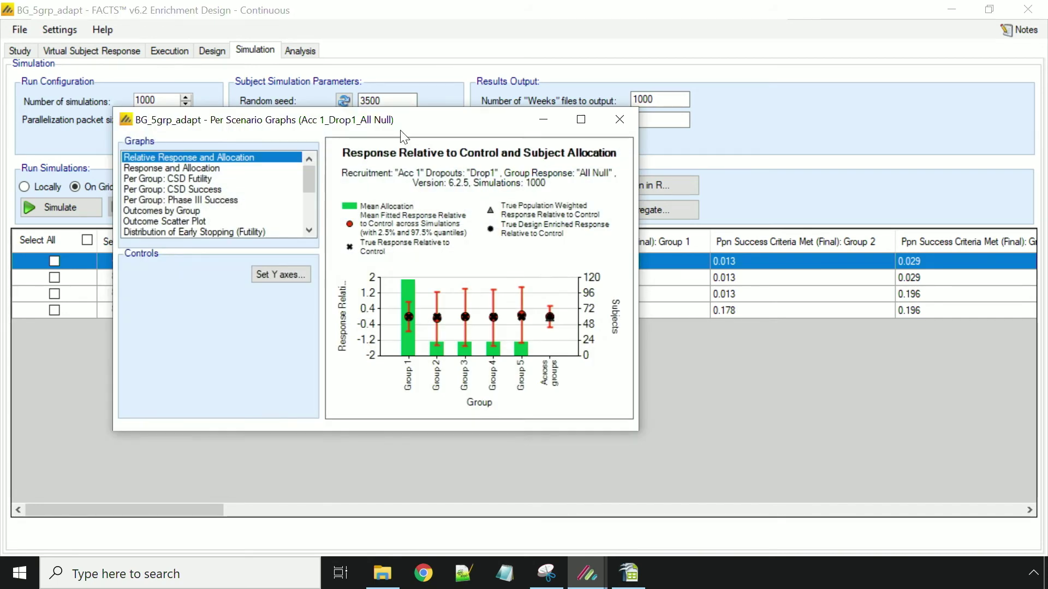
drag(467, 127, 434, 64)
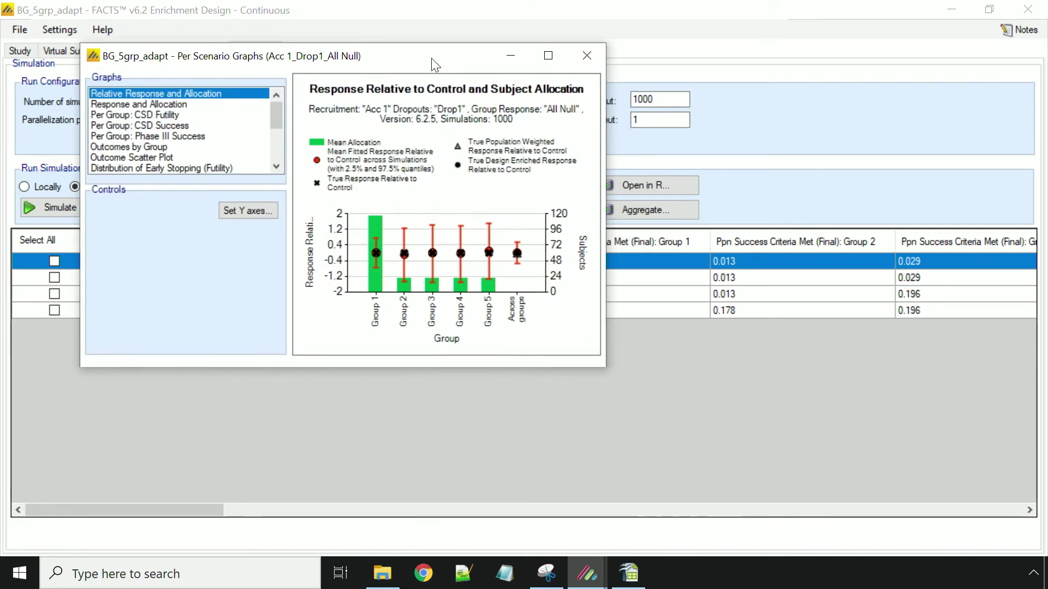
drag(606, 367, 721, 499)
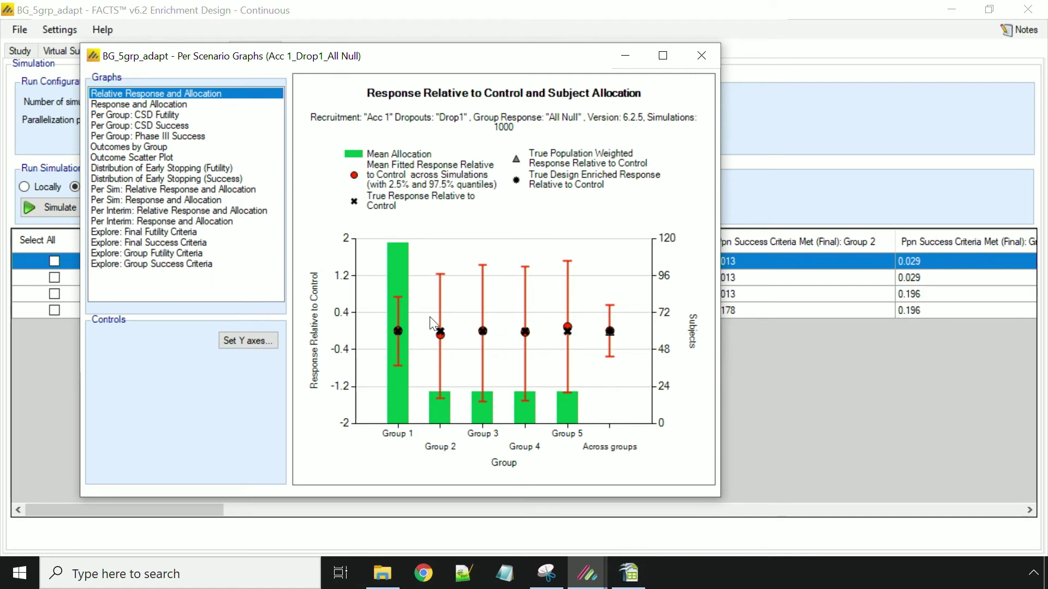
Examine the Explore: Group Success Criteria graph by Phase III CSD, across groups and for Group 1, and close the graphs.
click(141, 264)
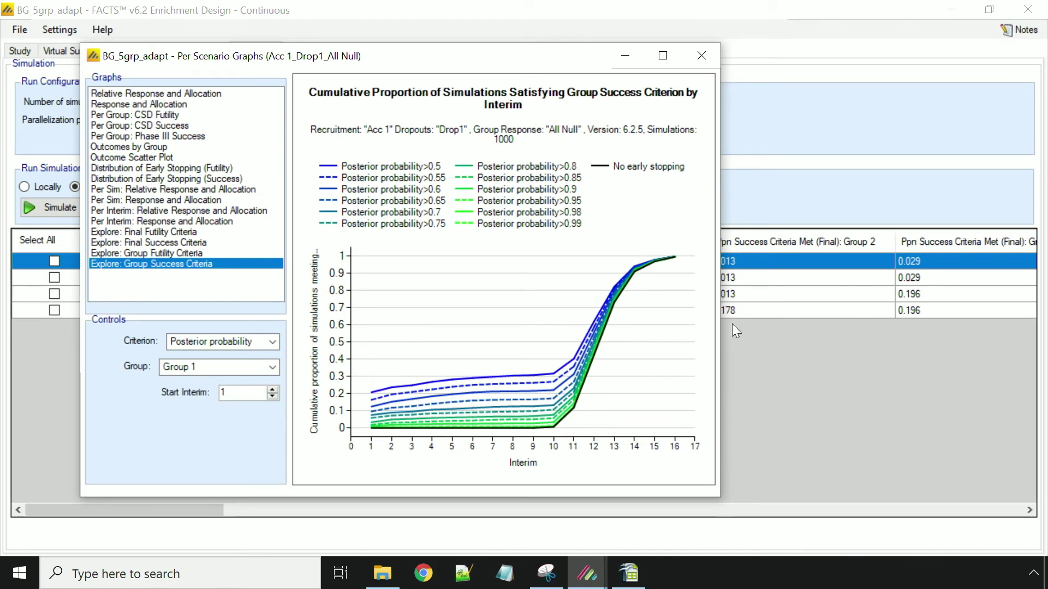
drag(723, 325, 722, 325)
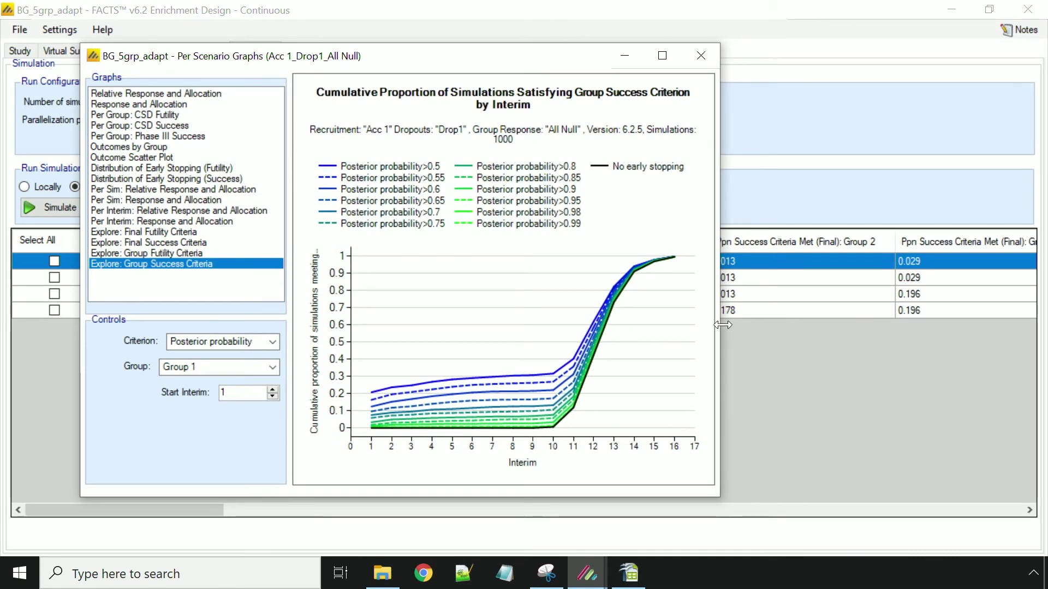
click(272, 342)
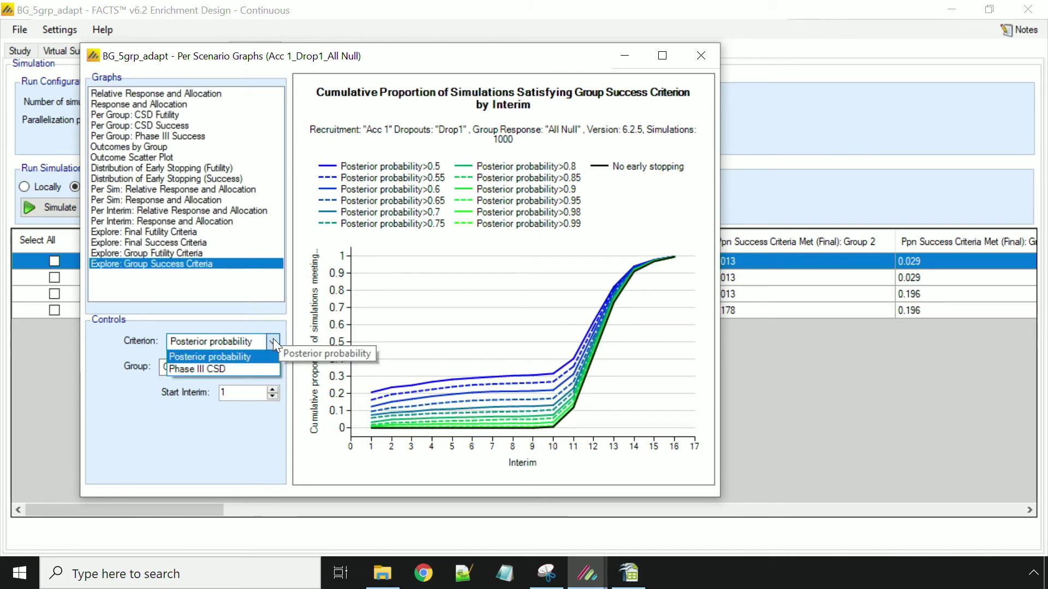
click(232, 369)
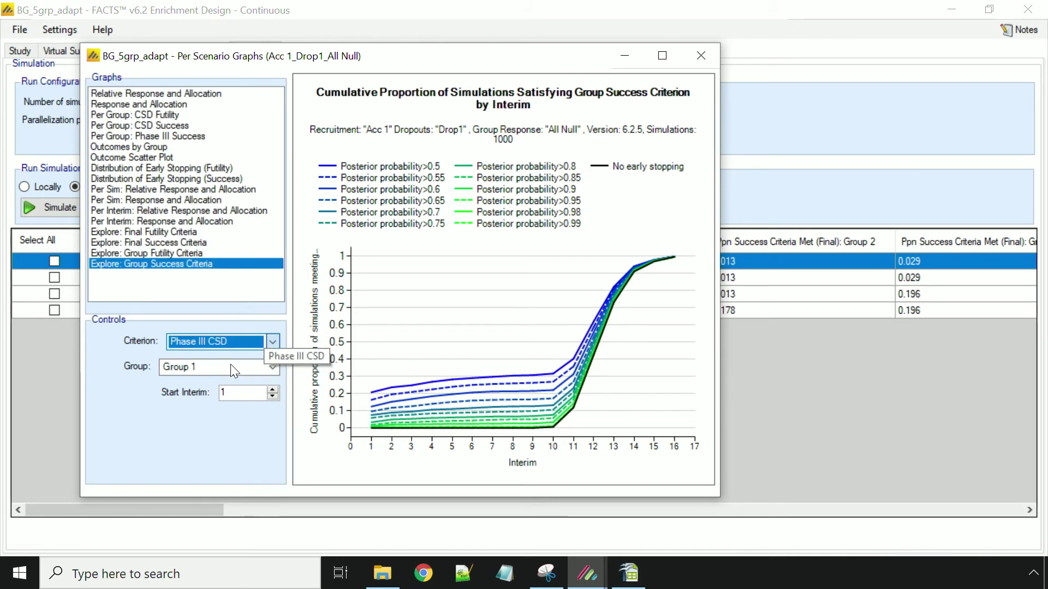
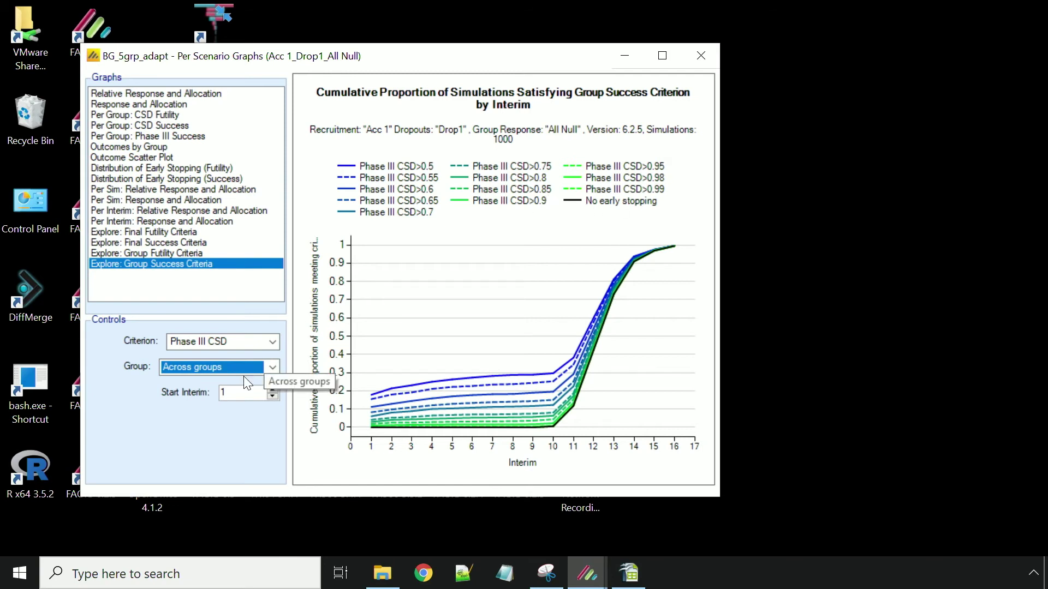
click(268, 367)
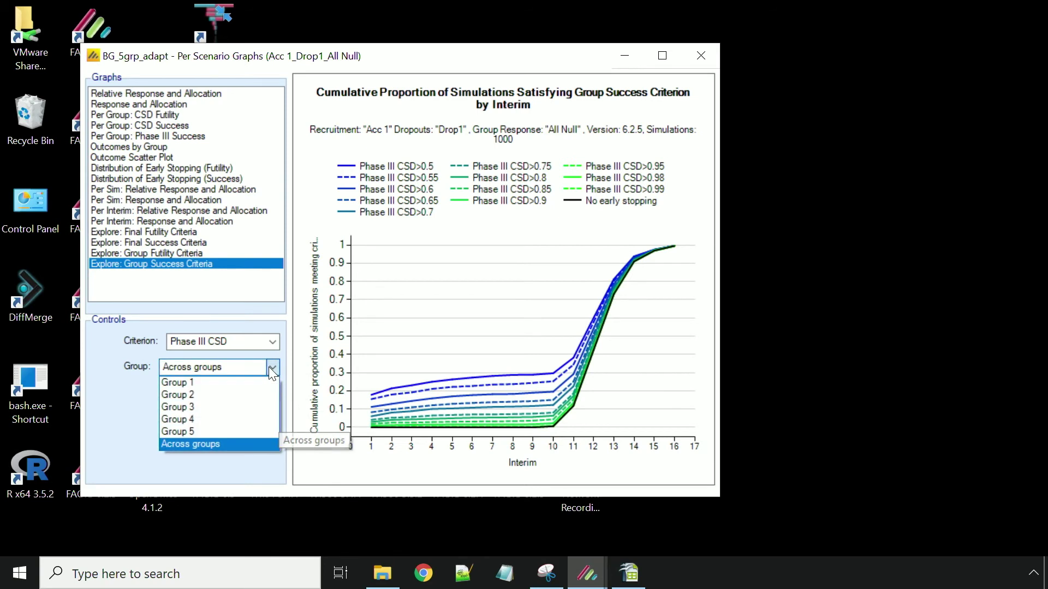
click(259, 380)
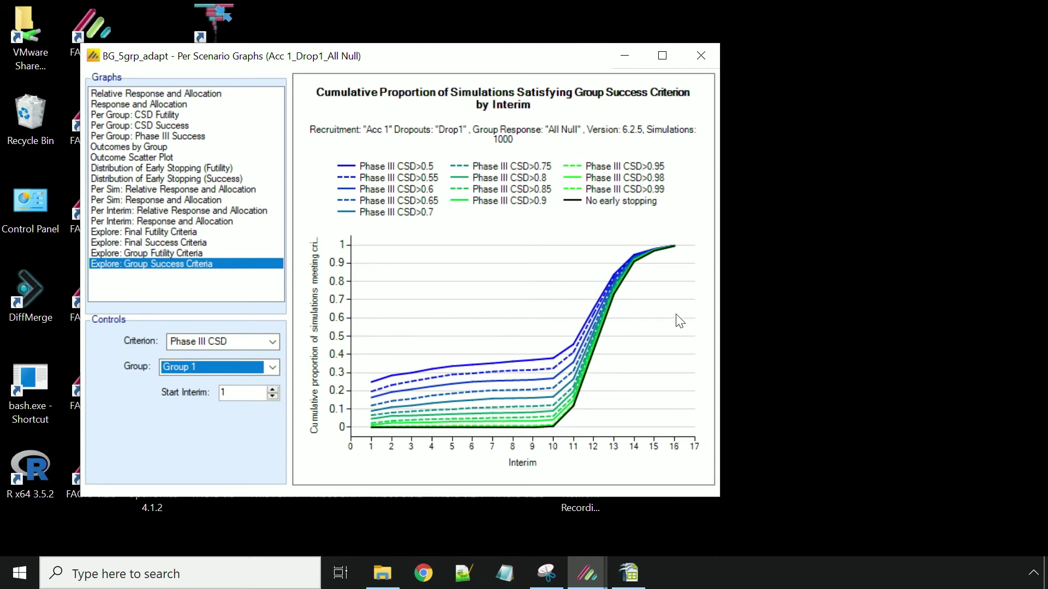
click(701, 56)
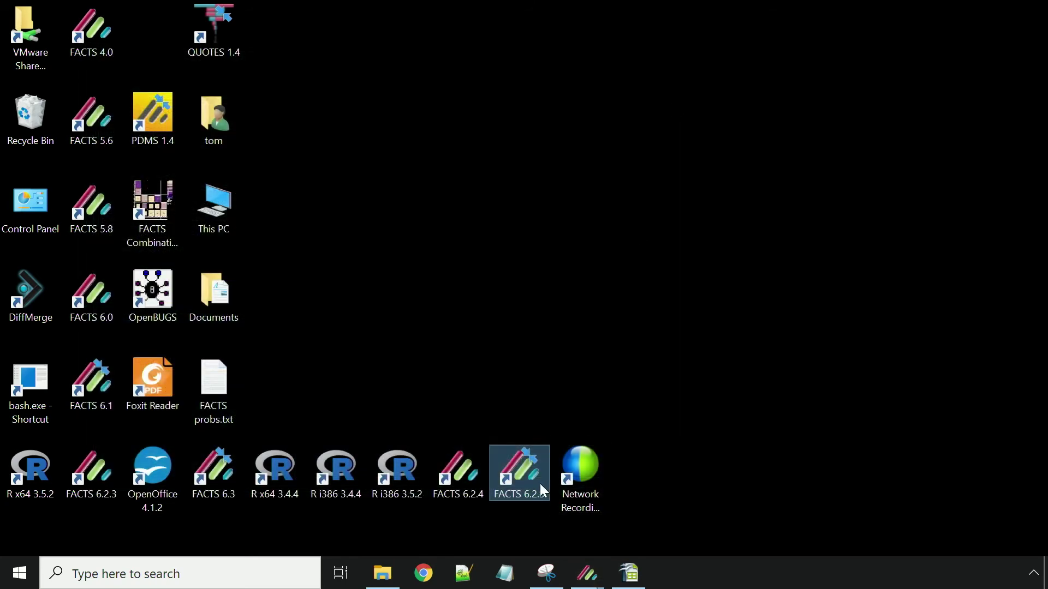
Bring up the BG_5grp_adapt design and open the per scenario graphs for Acc 1_Drop1_All groups in an enlarged window.
click(587, 571)
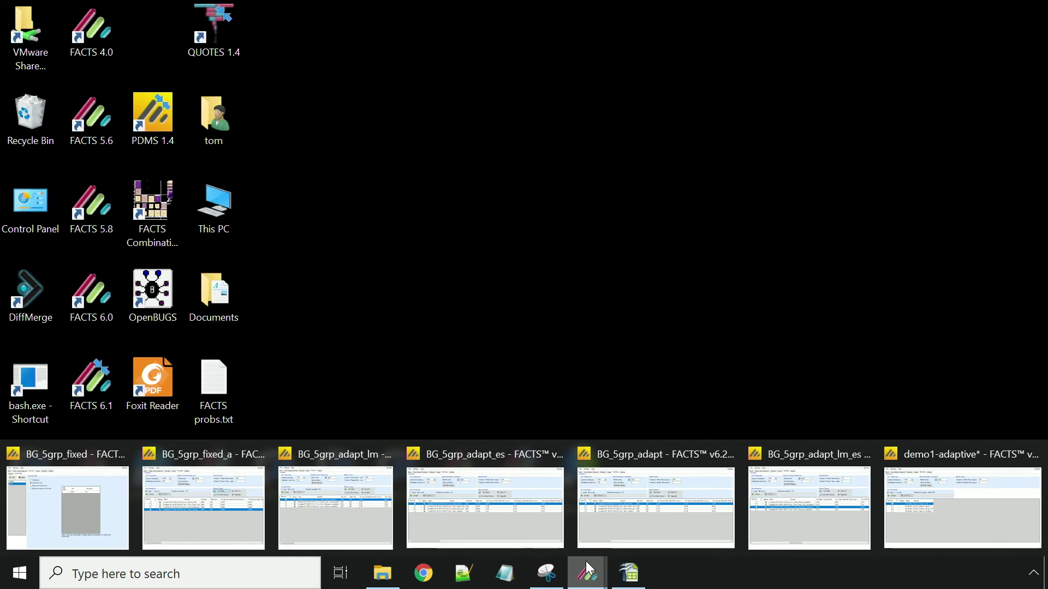
click(631, 505)
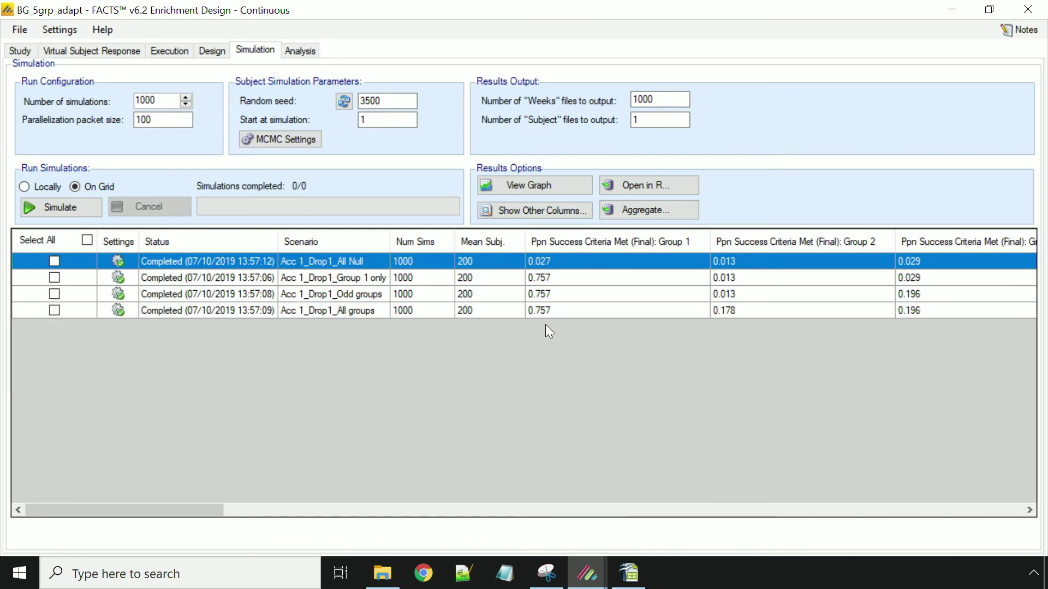
click(534, 308)
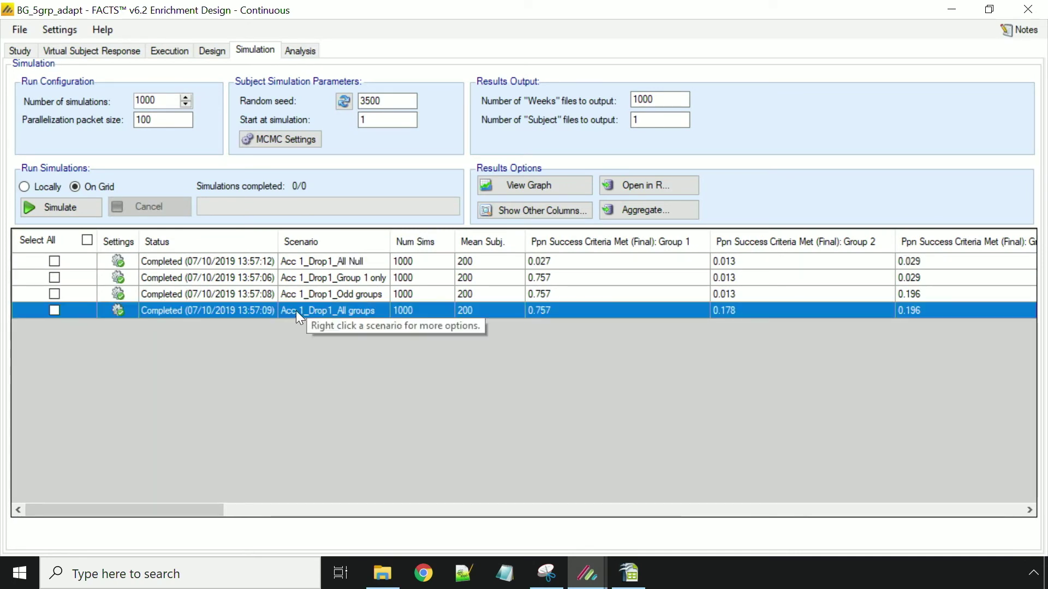
click(554, 185)
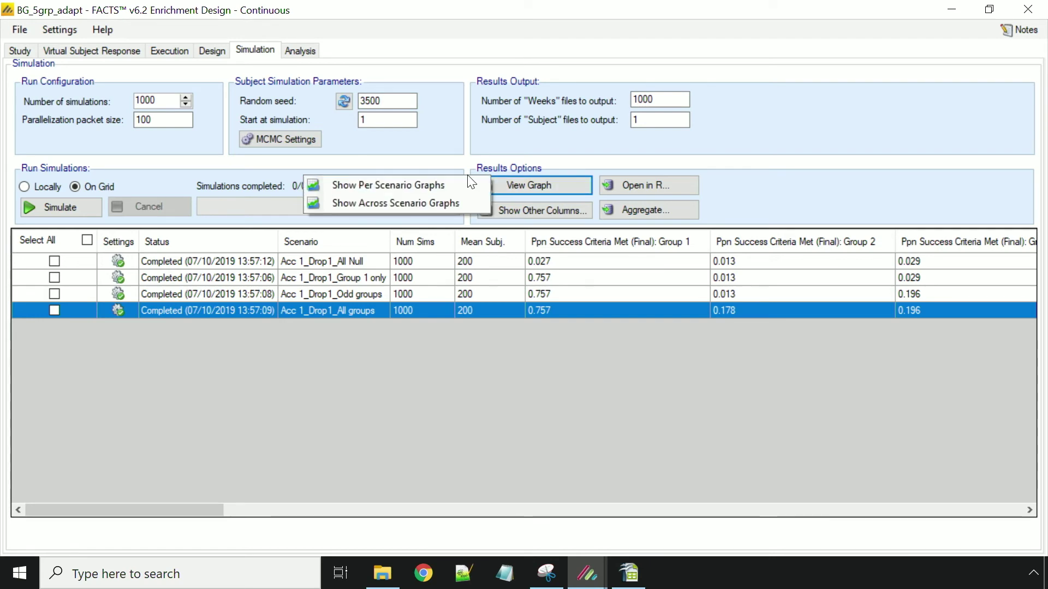
click(452, 180)
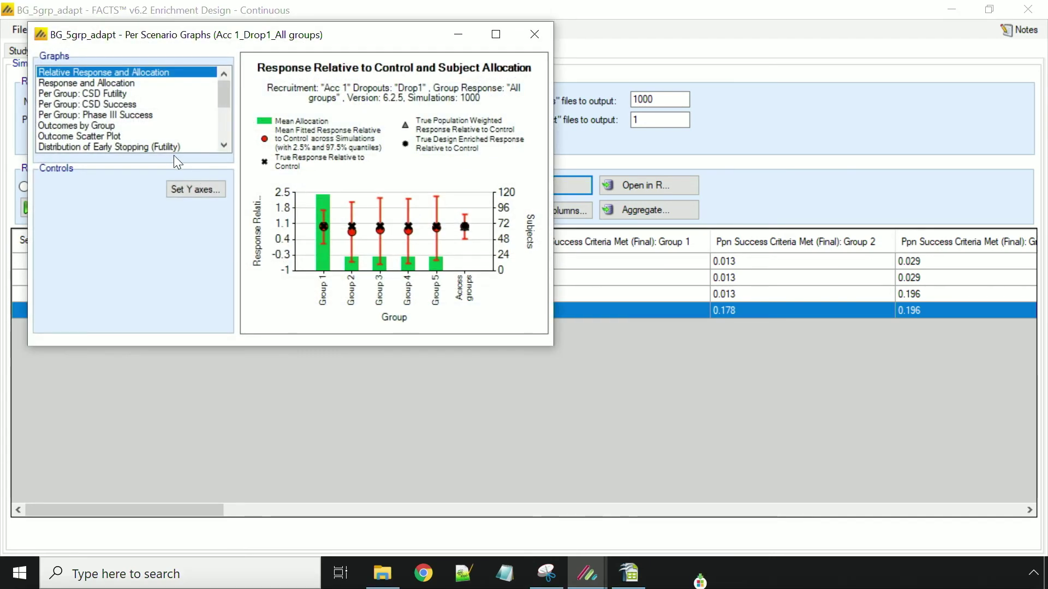
drag(292, 346, 308, 515)
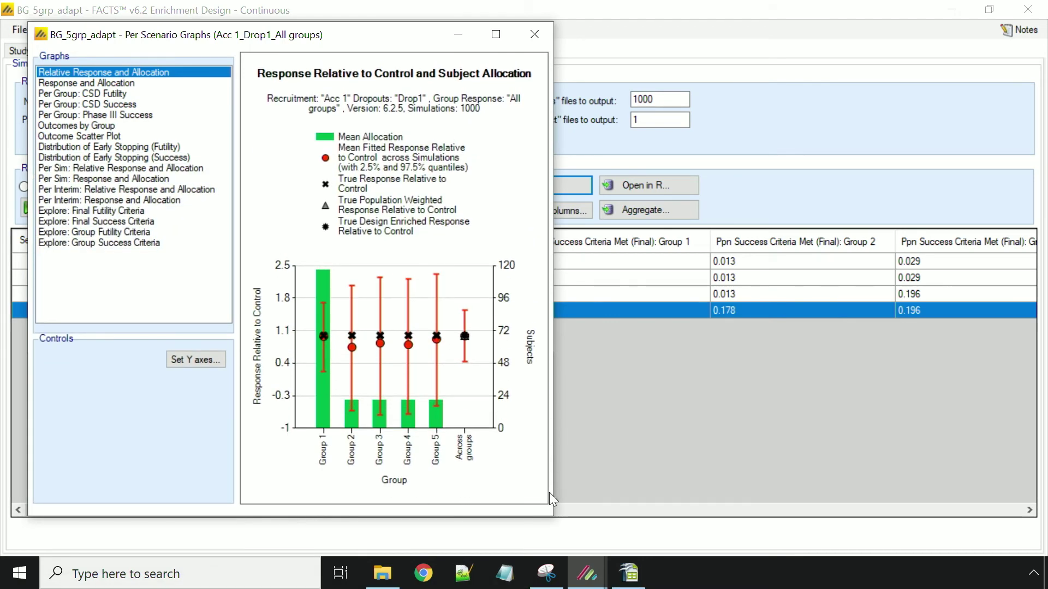
drag(553, 493, 675, 502)
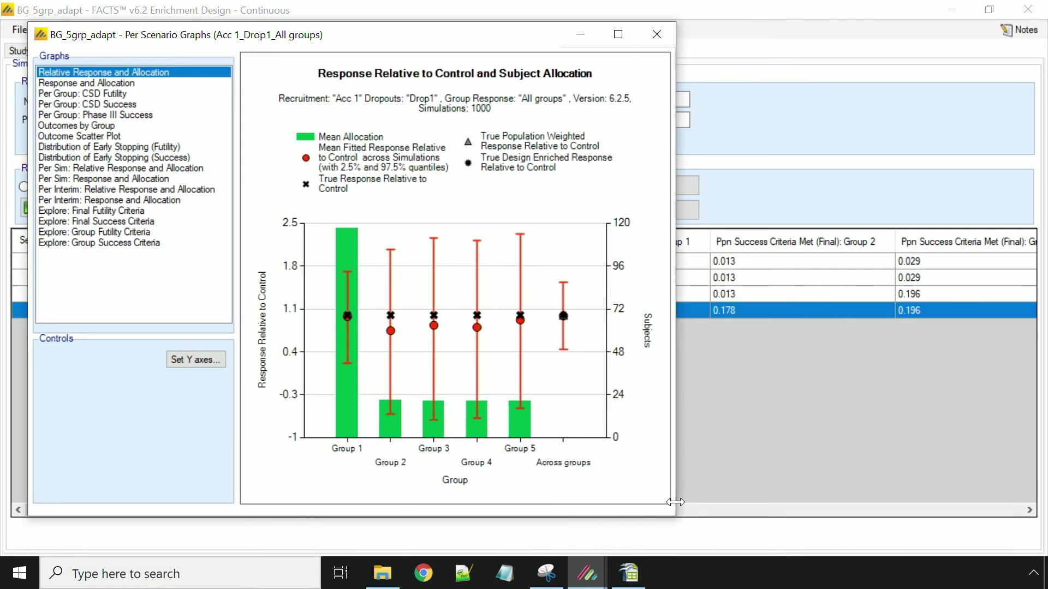
Examine the Explore: Group Futility Criteria graph for Group 1 by Phase III CSD, minimize the design window and close the graphs.
click(125, 235)
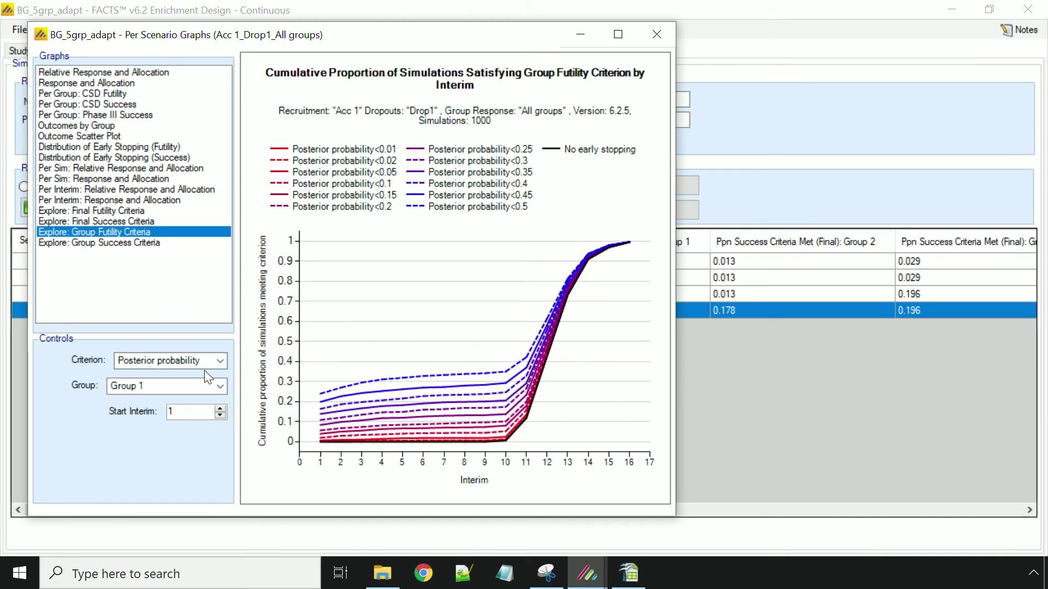
click(219, 361)
click(201, 387)
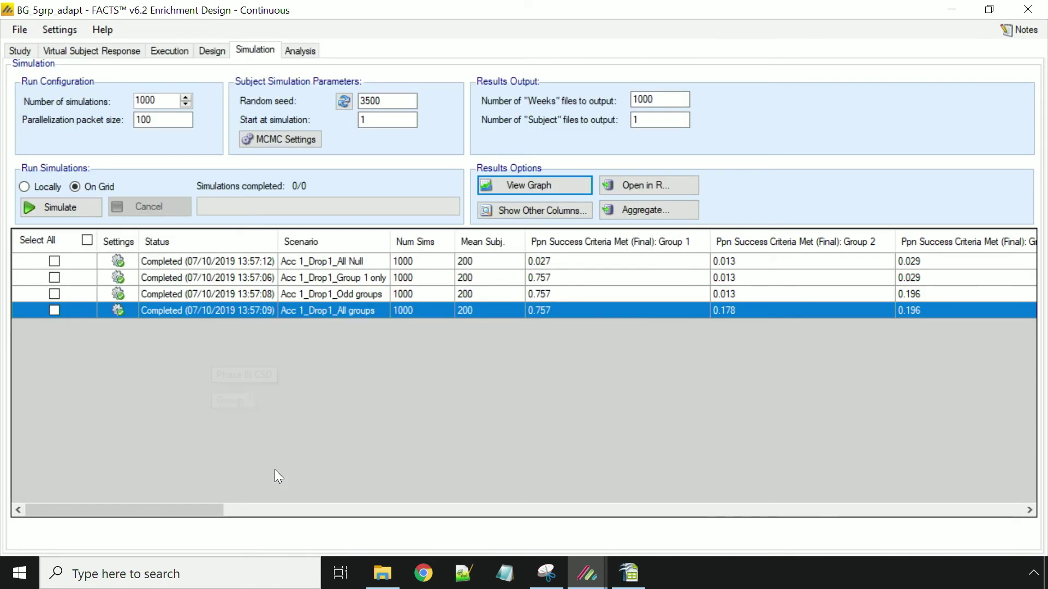
click(950, 10)
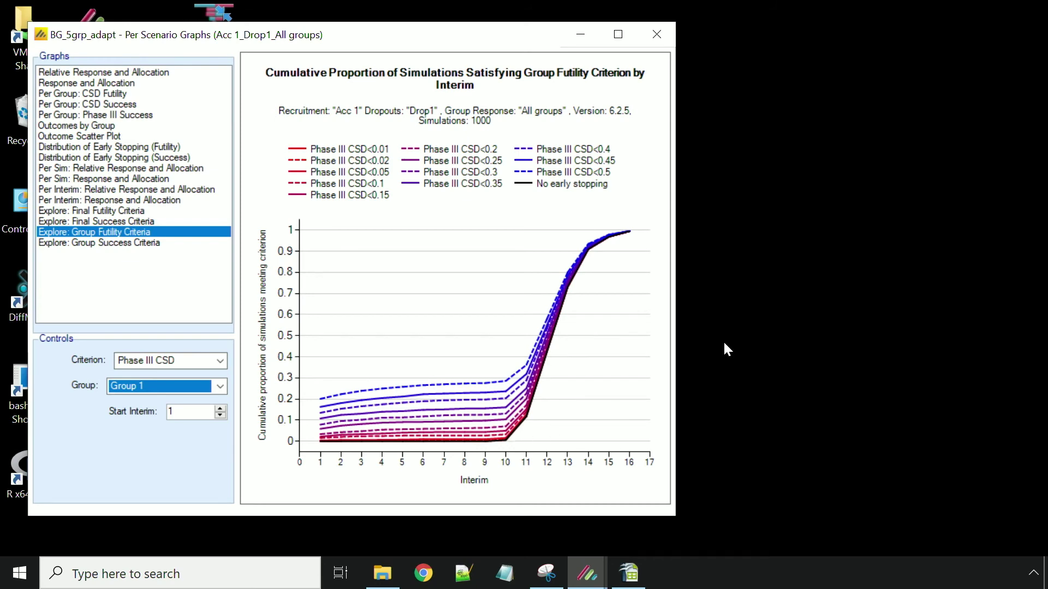
click(657, 30)
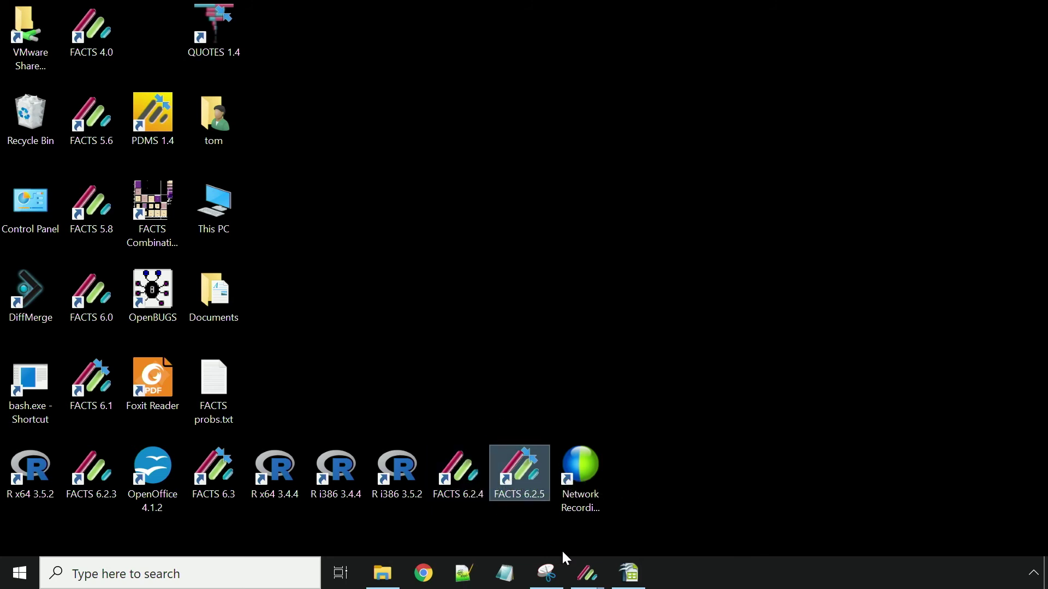
Look through the open design windows and bring up the BG_5grp_adapt_es design.
click(591, 574)
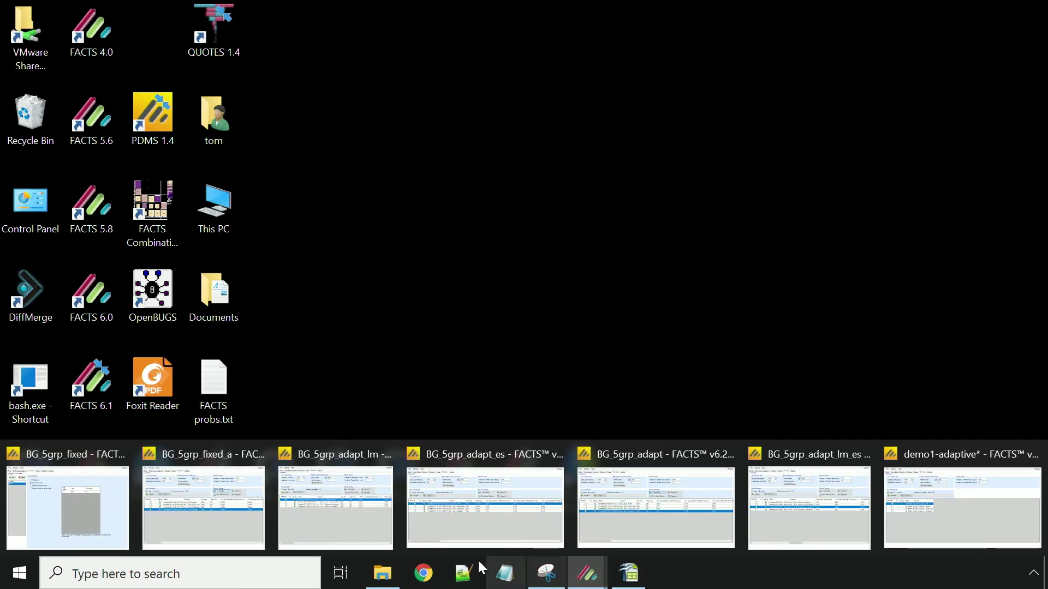
mouse_move(354, 527)
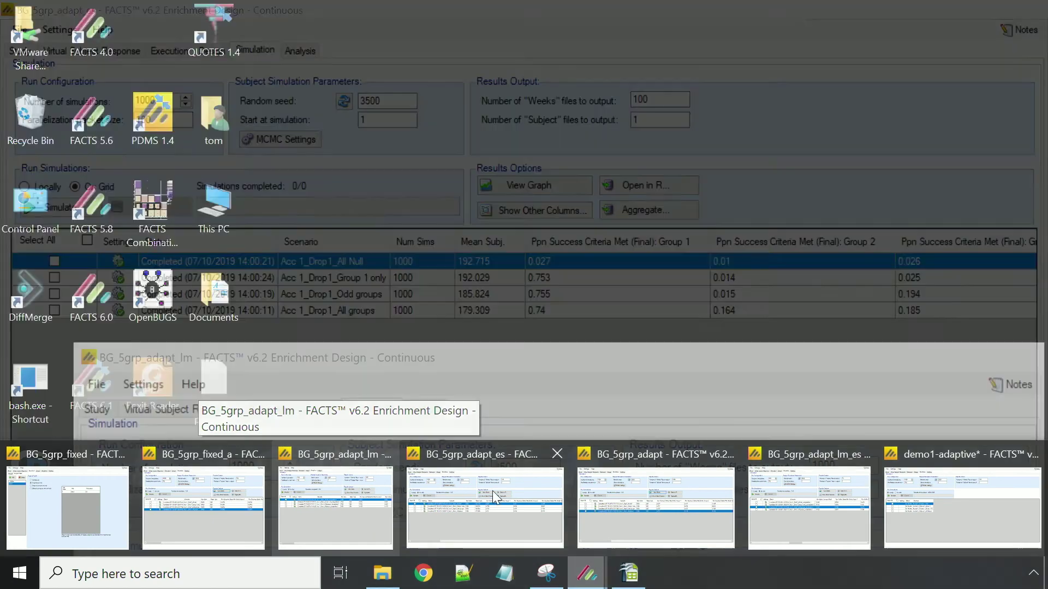
mouse_move(782, 555)
mouse_move(681, 532)
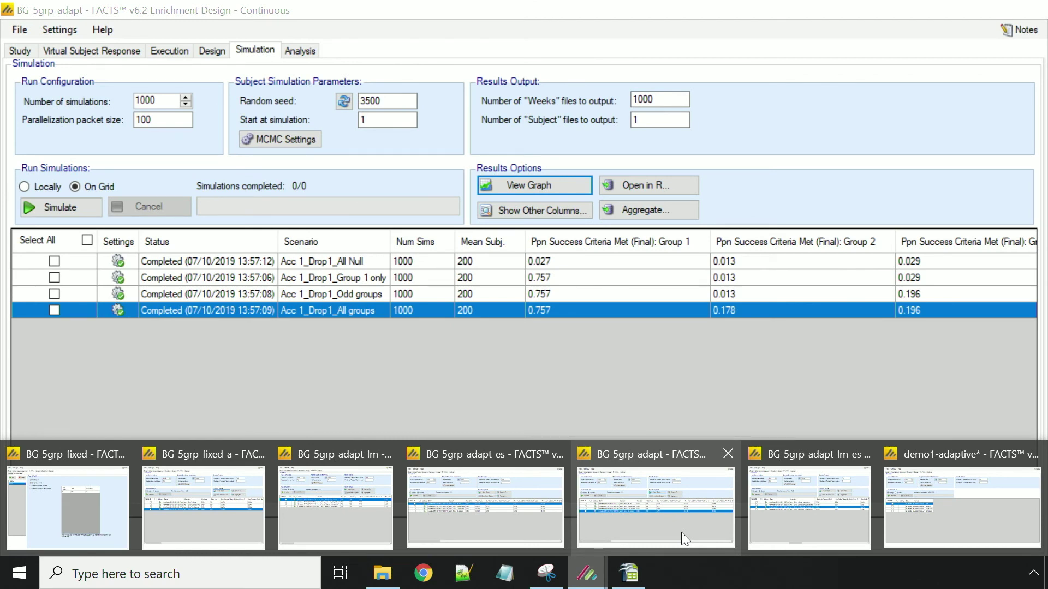
mouse_move(785, 536)
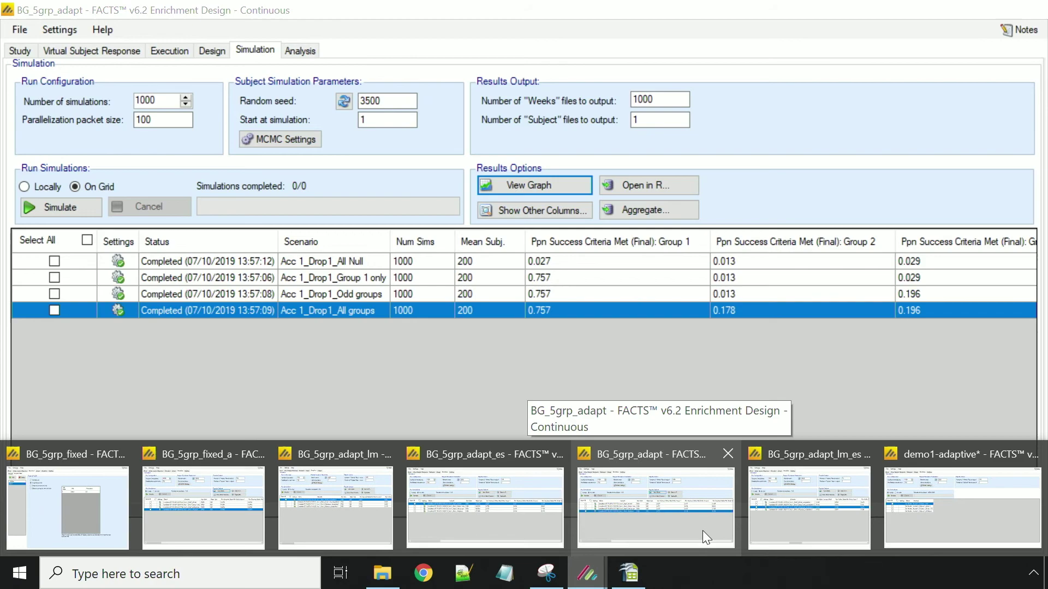
mouse_move(231, 482)
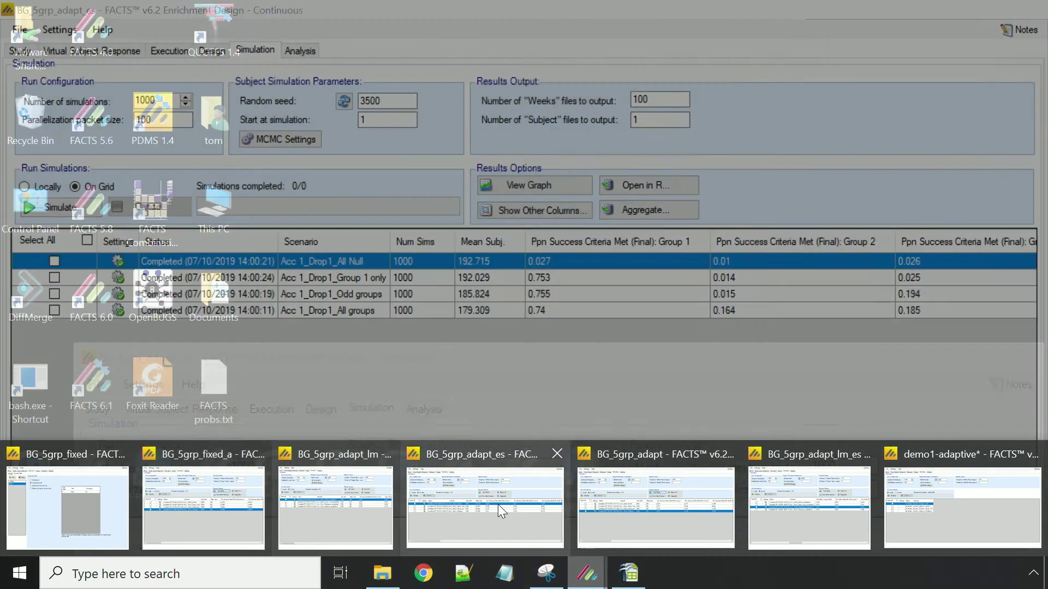
mouse_move(644, 524)
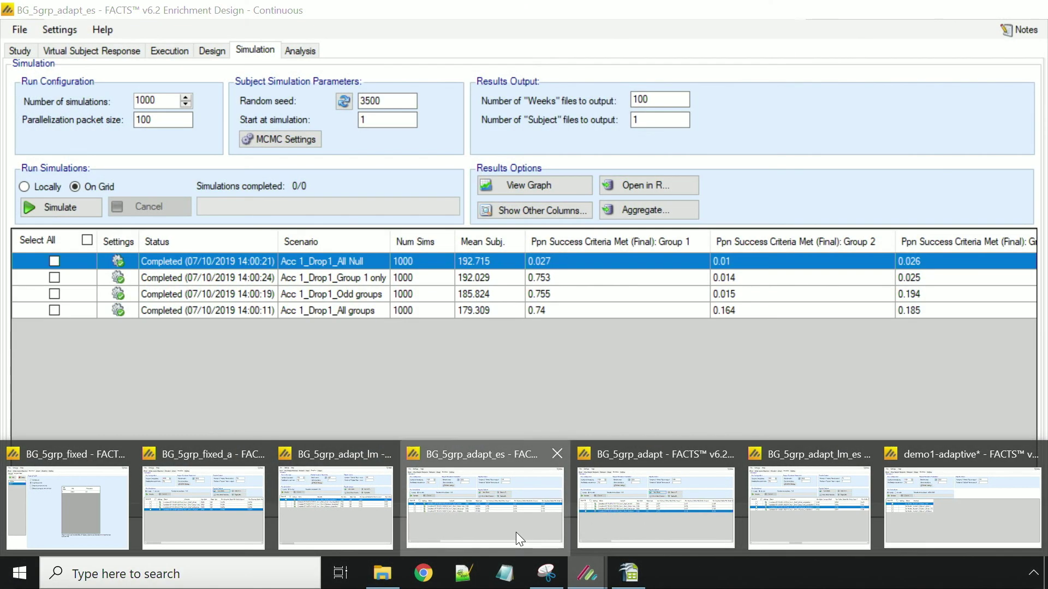
click(516, 532)
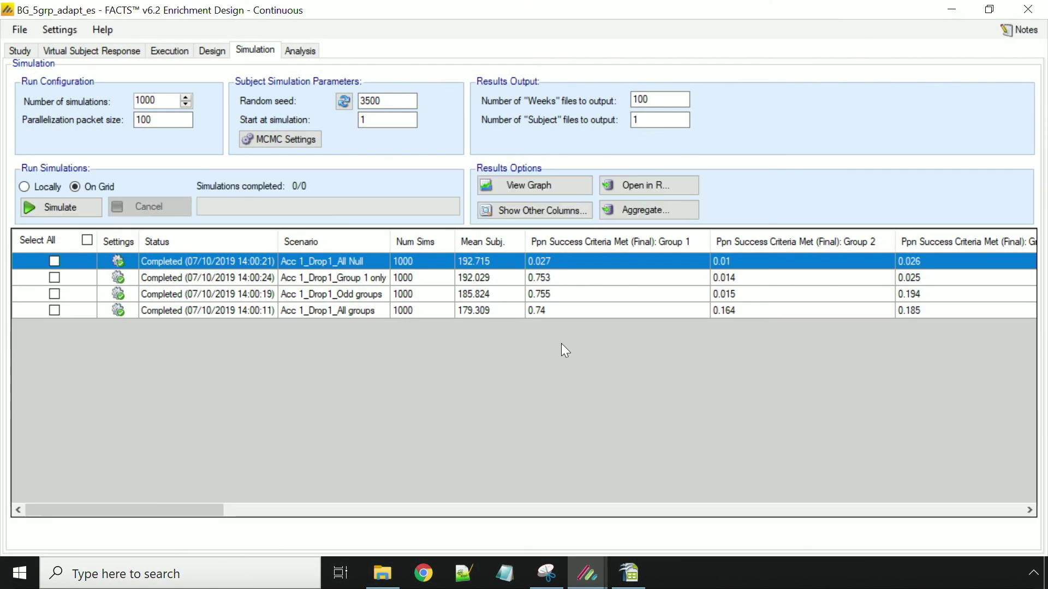
Open the per scenario graphs for Acc 1_Drop1_All Null and enlarge the graph window.
click(535, 181)
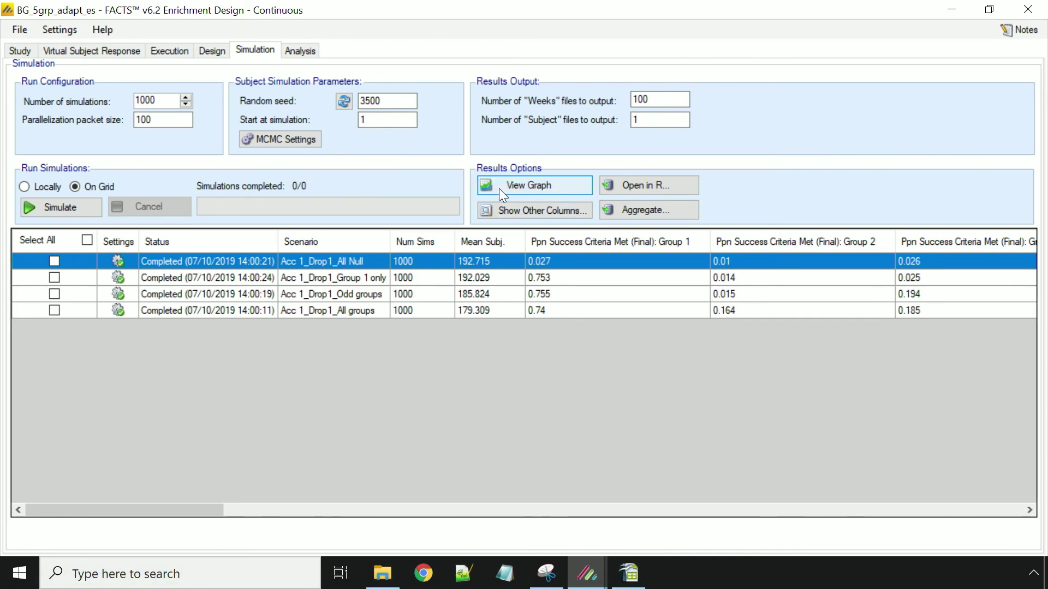
click(515, 186)
click(472, 190)
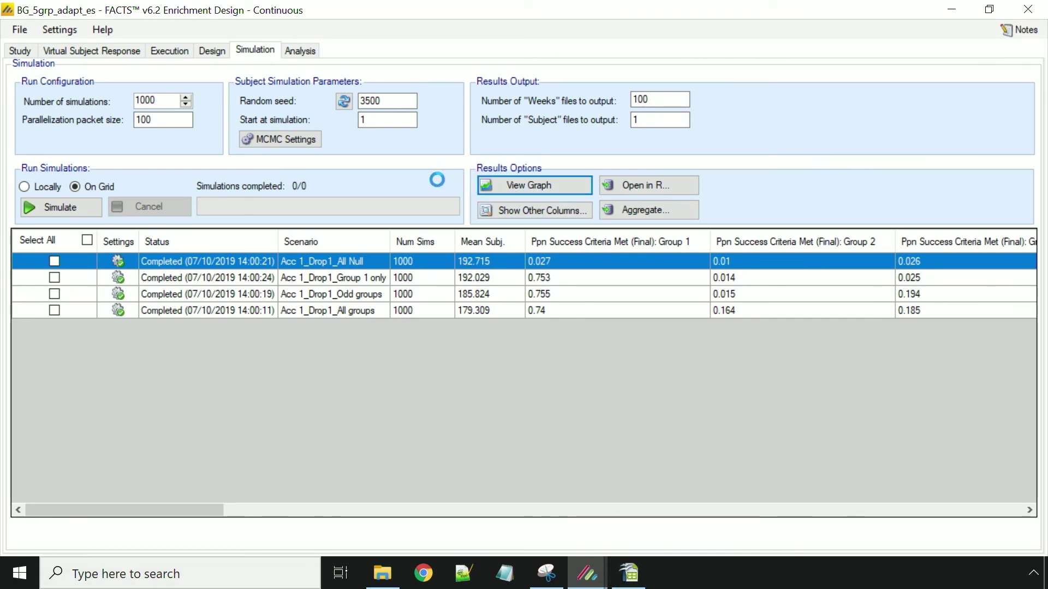
drag(300, 372, 300, 550)
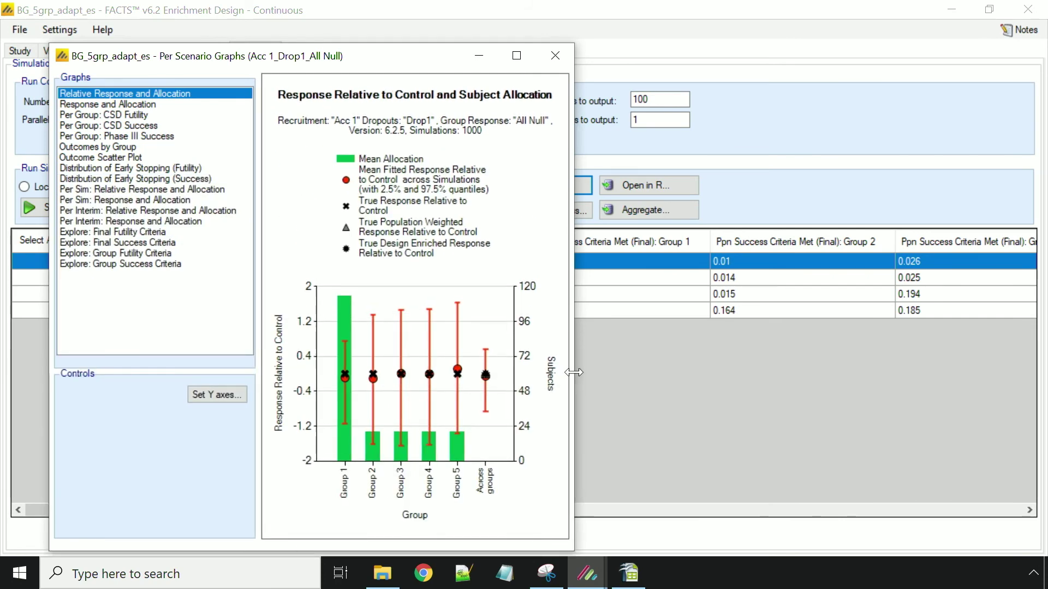
drag(575, 374, 752, 375)
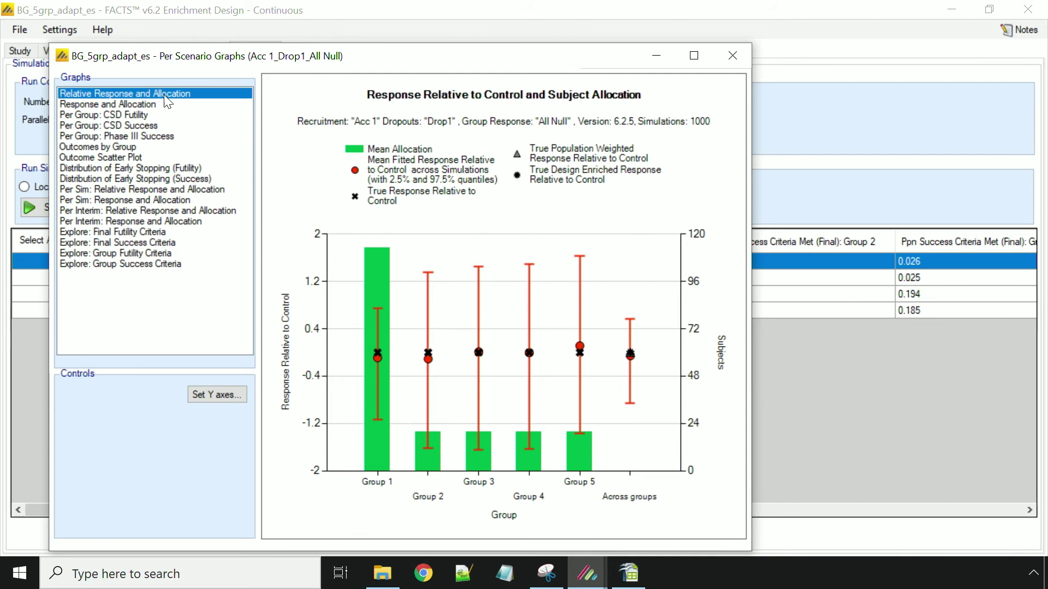
Examine the Distribution of Early Stopping (Futility) graph and the Outcome Scatter Plot across groups, and put the graphs and design window away.
click(193, 169)
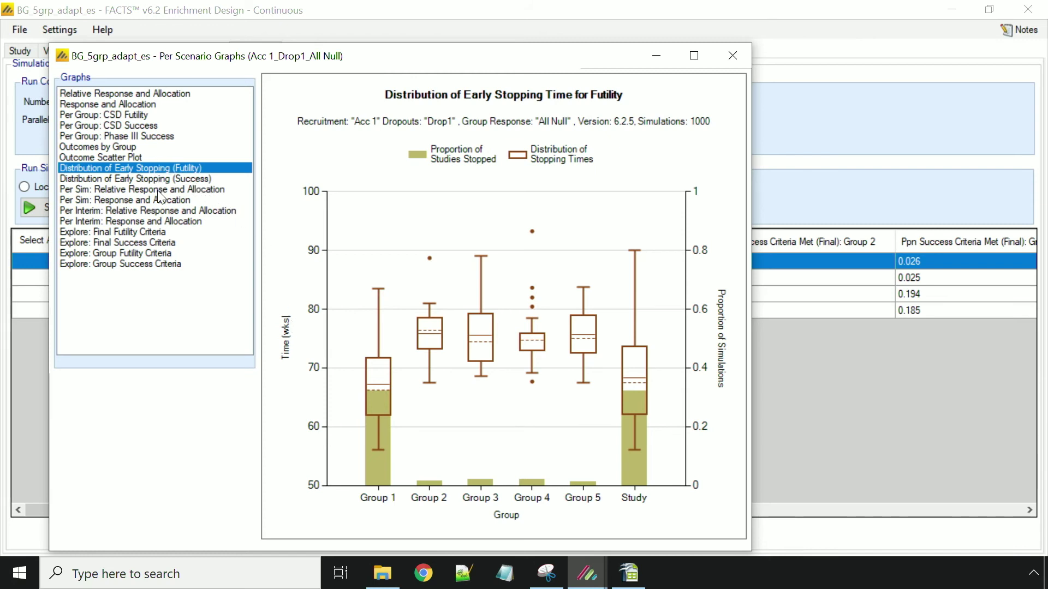
click(135, 159)
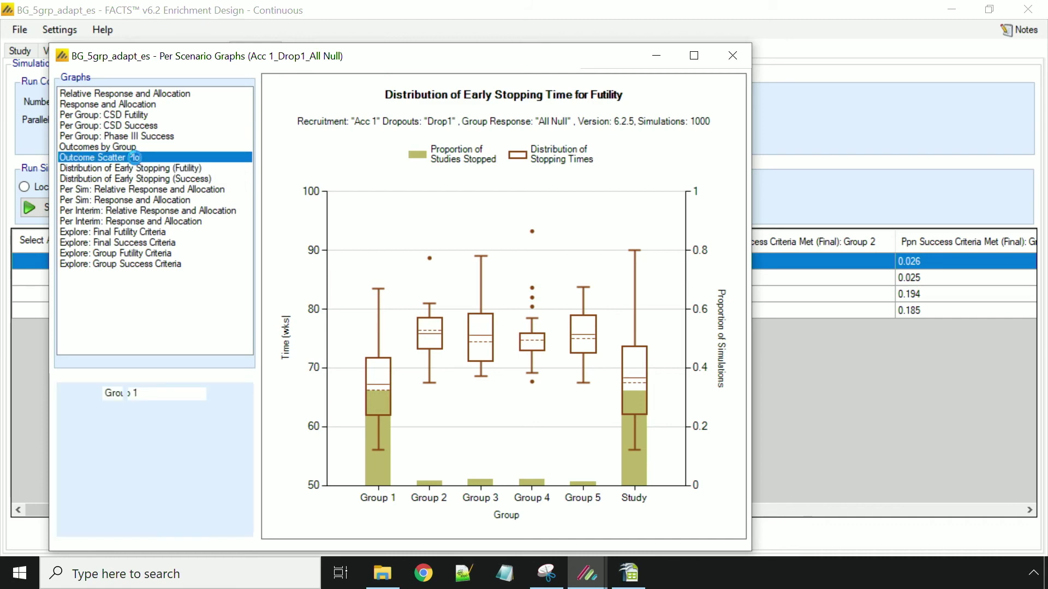
click(240, 397)
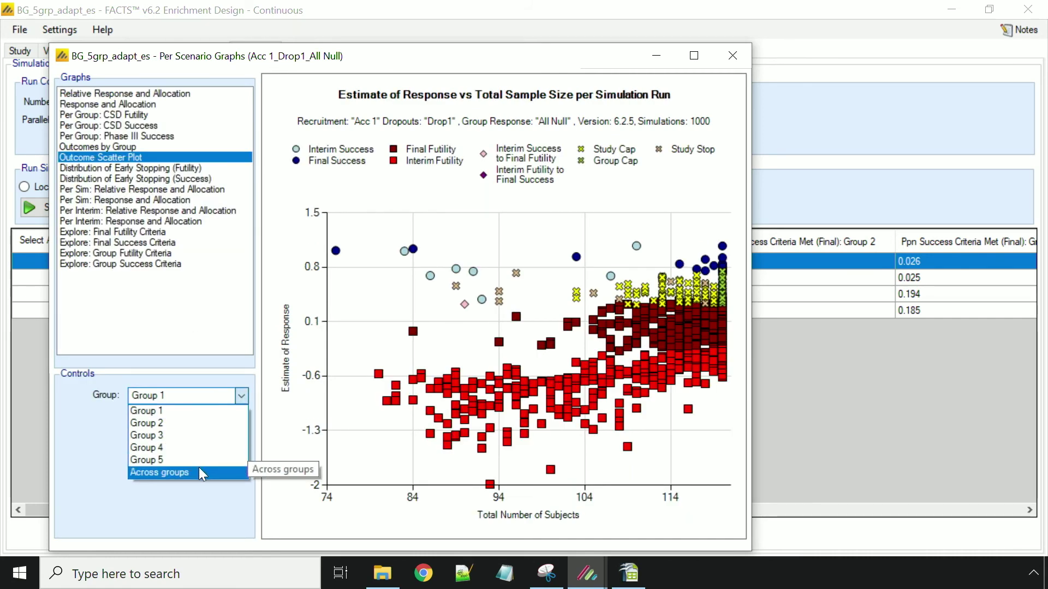
click(199, 470)
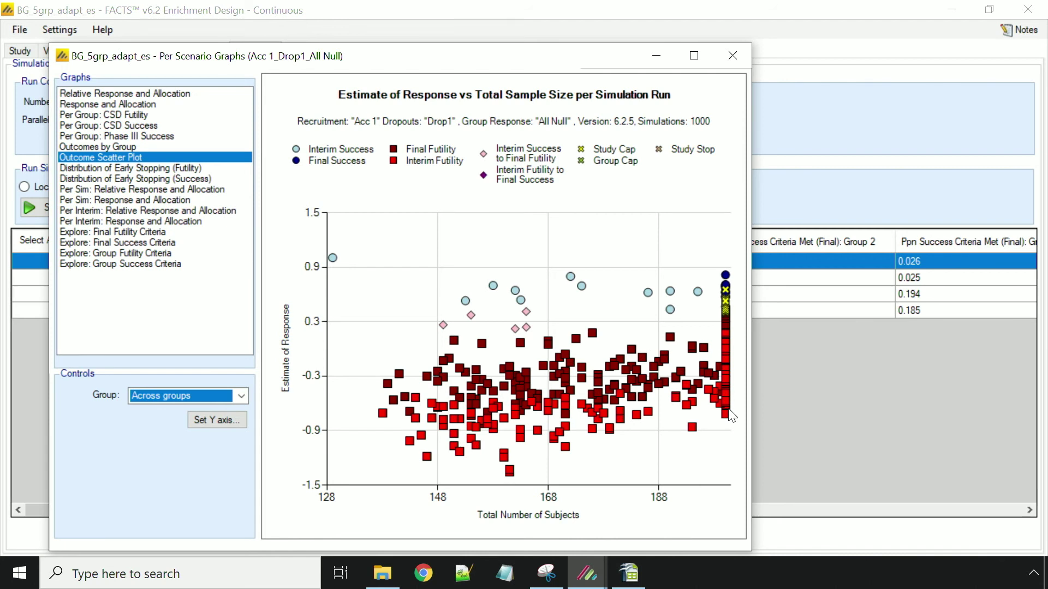
click(738, 54)
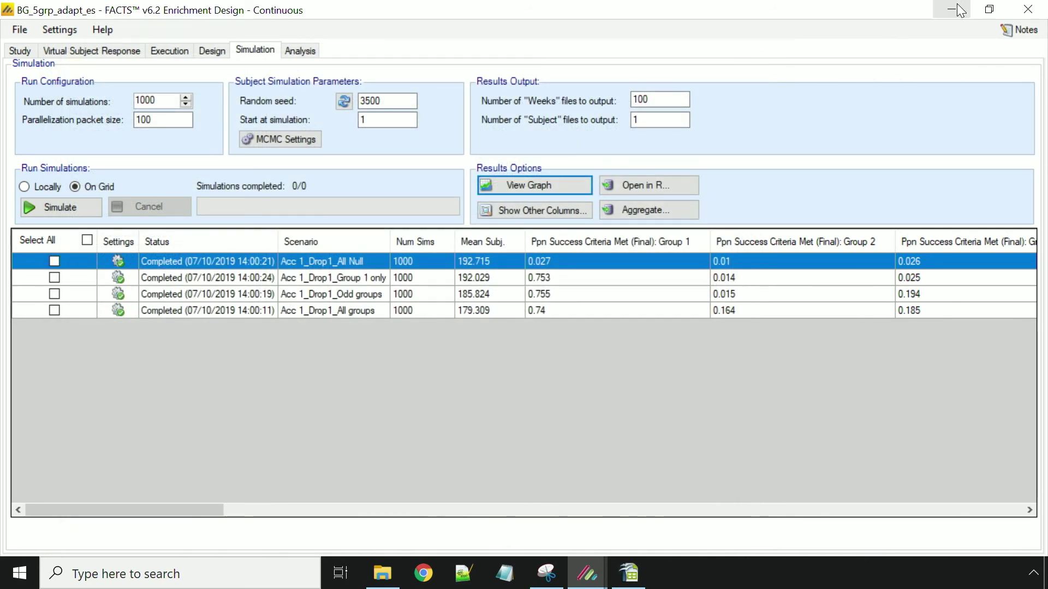
click(955, 9)
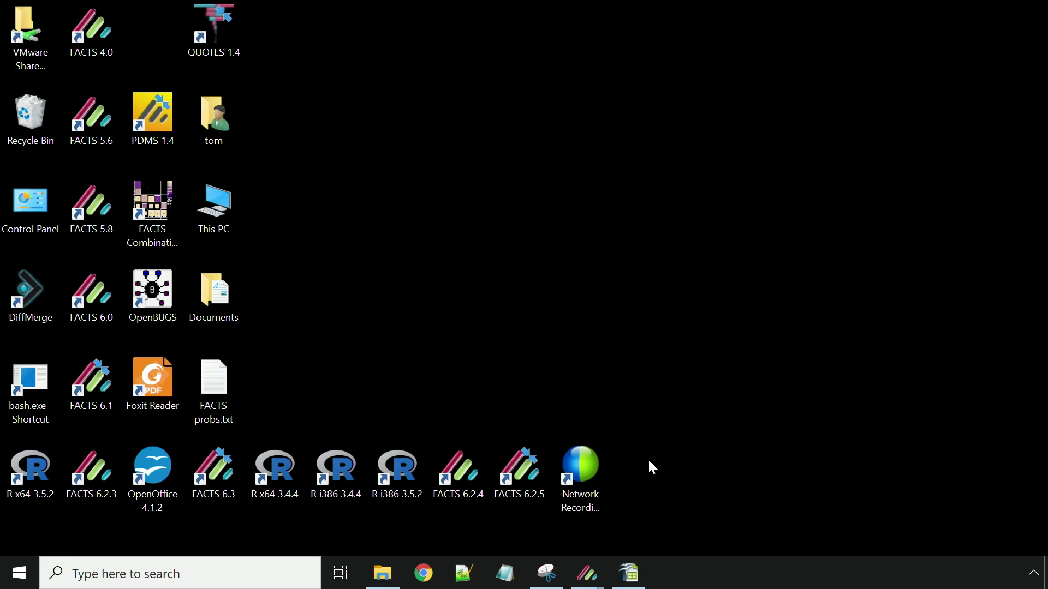
Bring up the BG_5grp_adapt_lm design and move its window up so the simulation results table is in view.
click(588, 573)
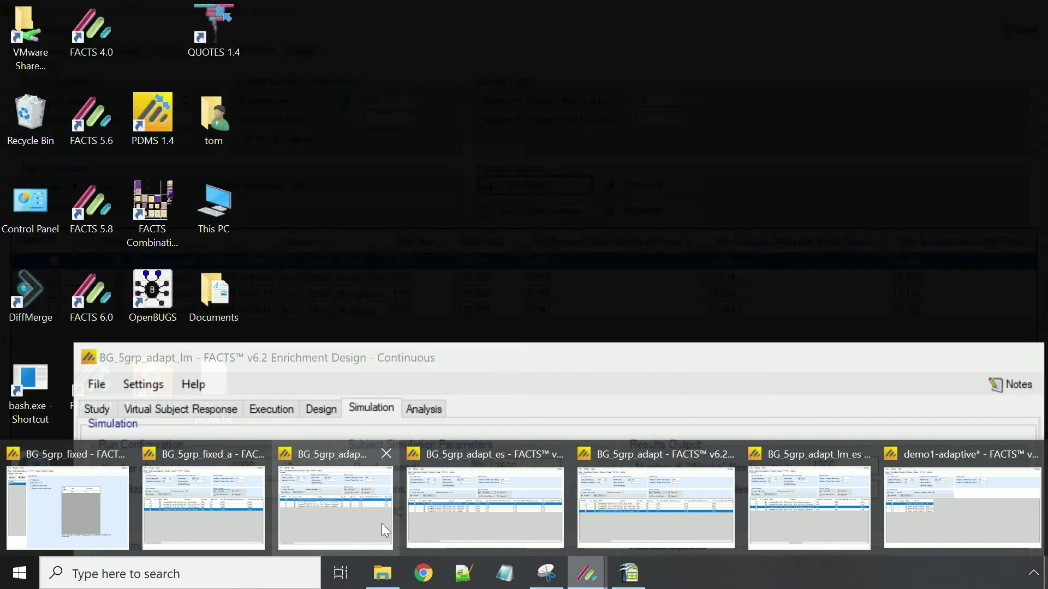
click(362, 519)
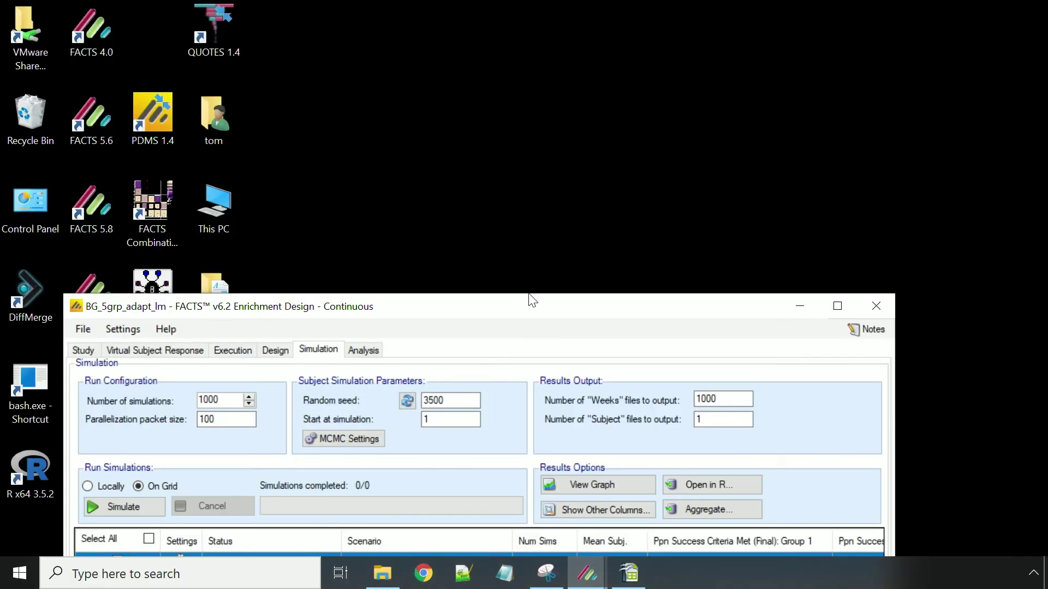
drag(531, 304, 528, 13)
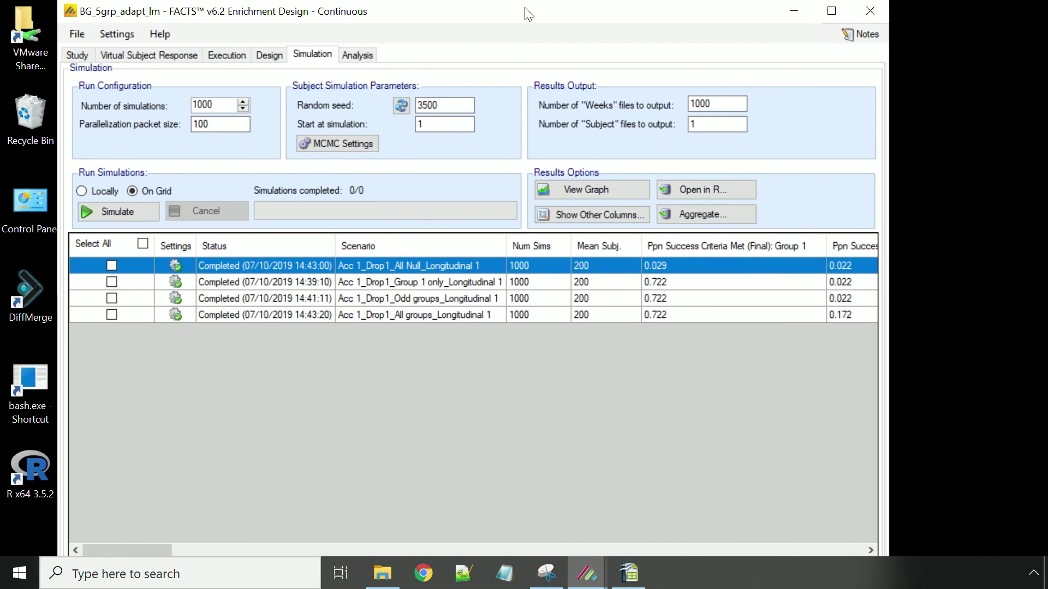
Examine the design's study information, post-baseline visit schedule and the Longitudinal 1 virtual subject response profile.
click(78, 56)
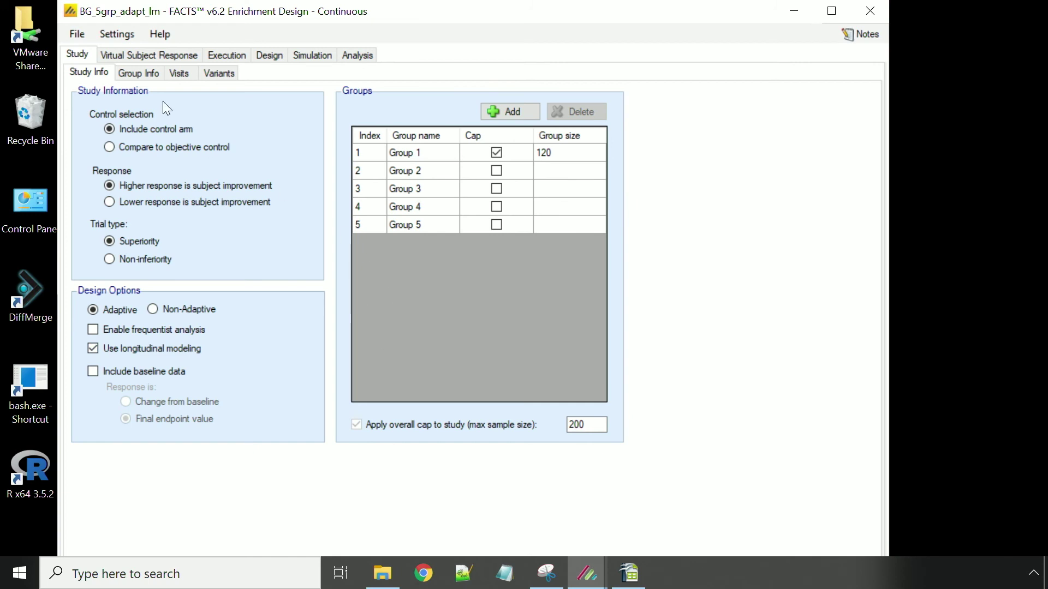
click(180, 73)
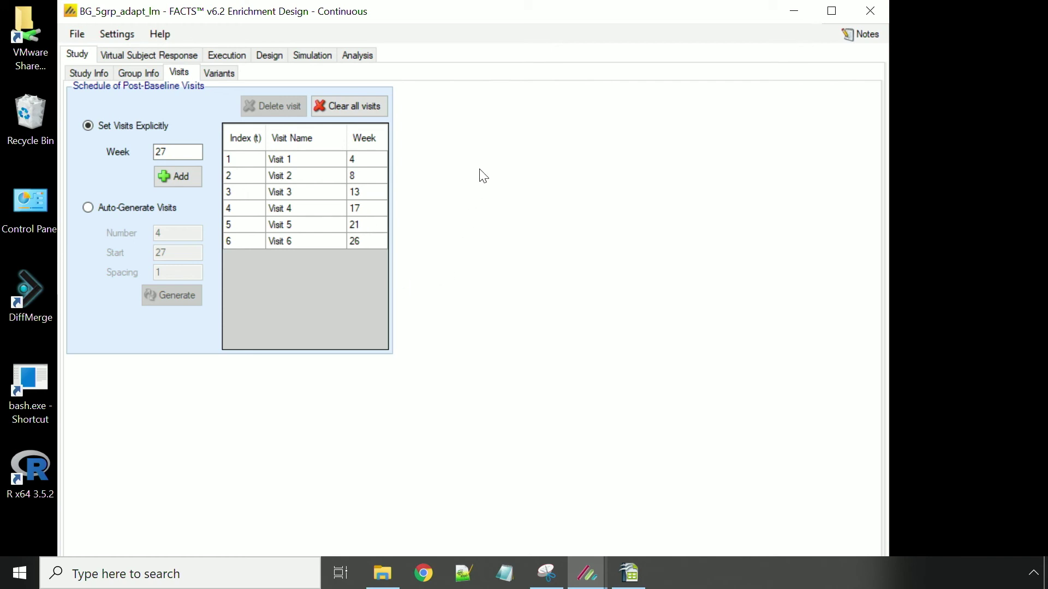
click(156, 54)
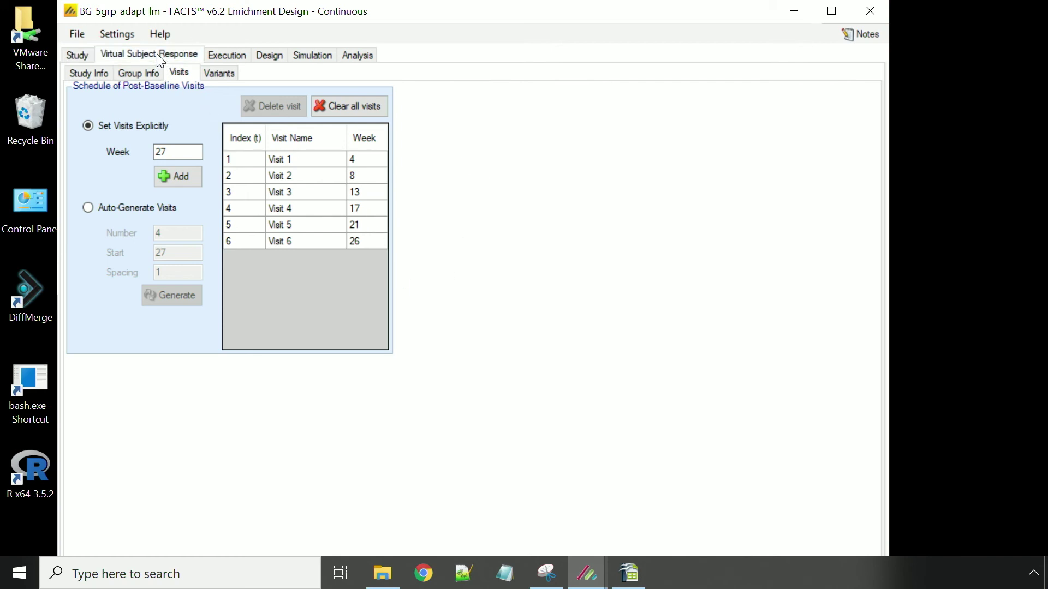
click(171, 91)
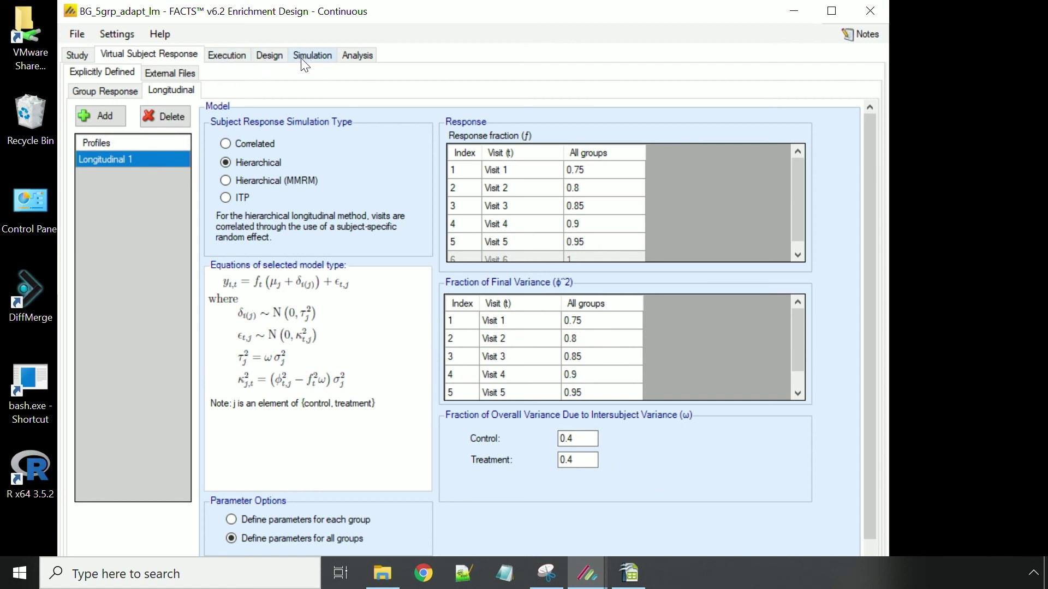
Examine the longitudinal design's control model priors, Time course hierarchical model settings, simulation results and Interim 1 success/futility criteria.
click(282, 58)
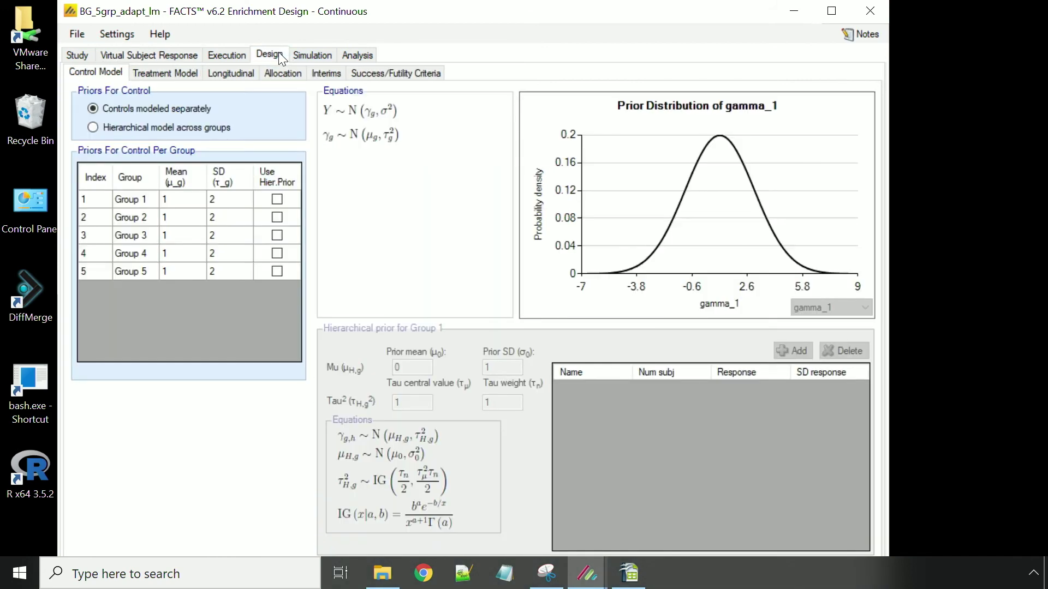
click(235, 74)
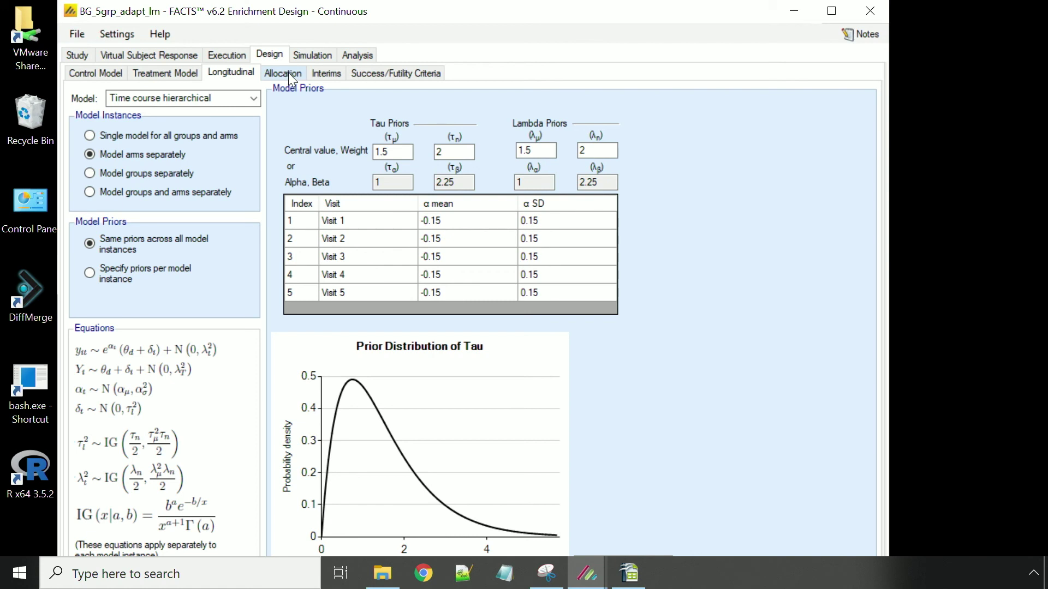
click(303, 53)
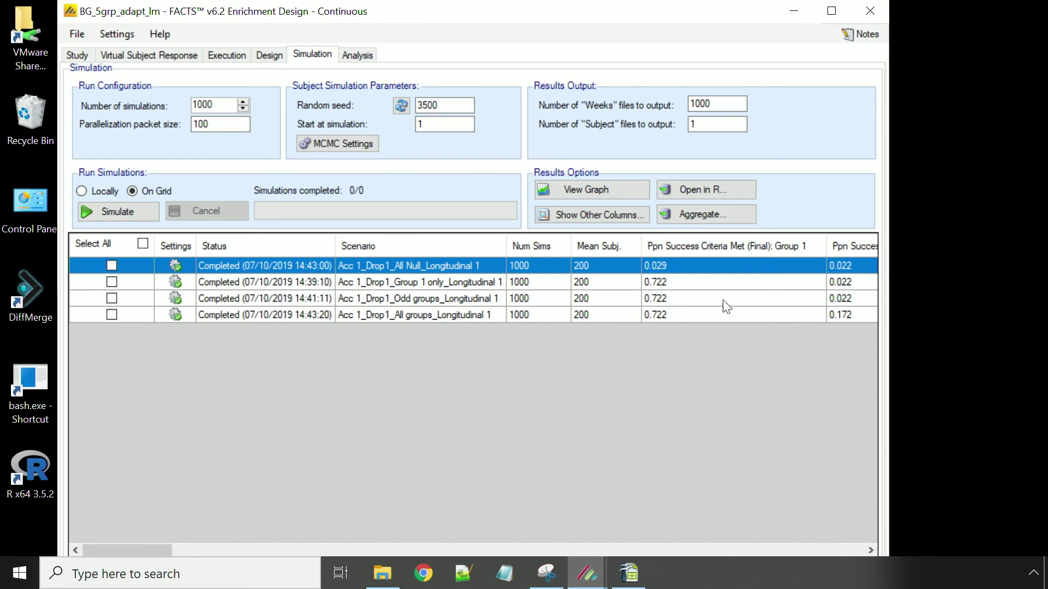
click(279, 56)
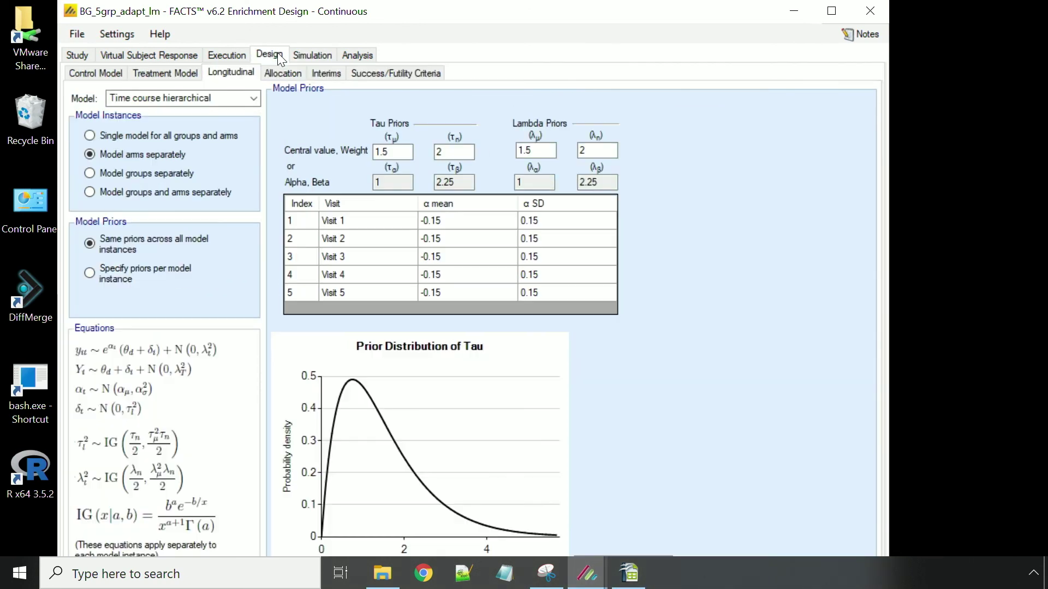
click(360, 74)
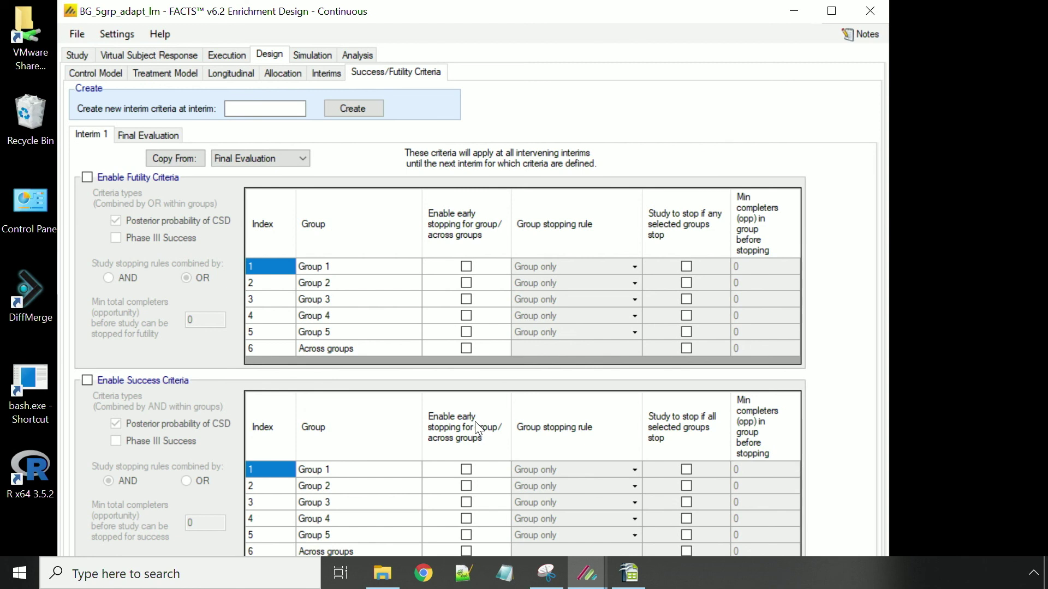
Put the BG_5grp_adapt_lm design window away and bring up the BG_5grp_adapt_lm_es design.
click(795, 11)
mouse_move(588, 573)
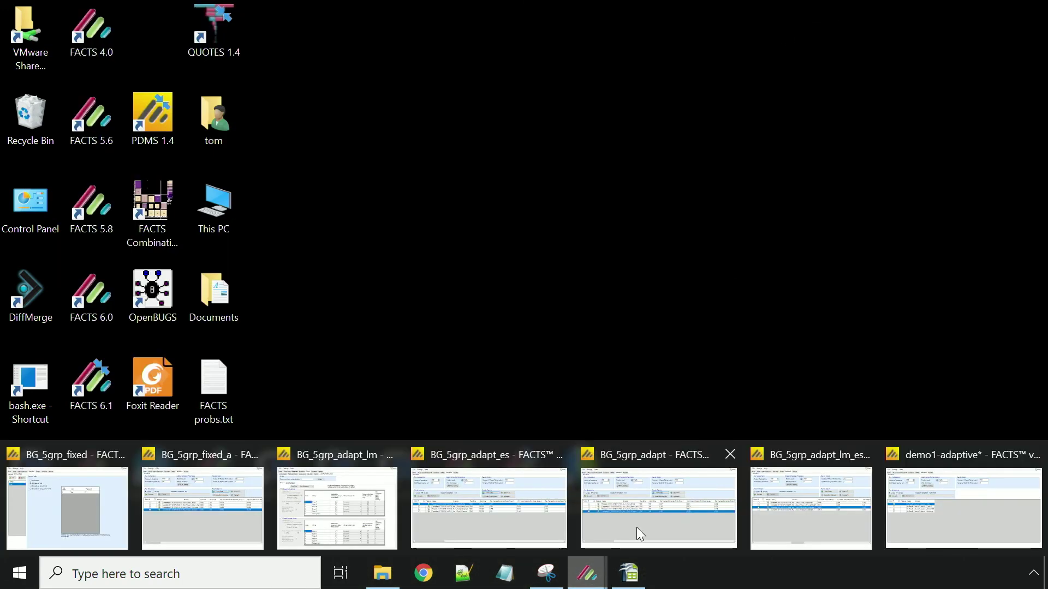
mouse_move(518, 516)
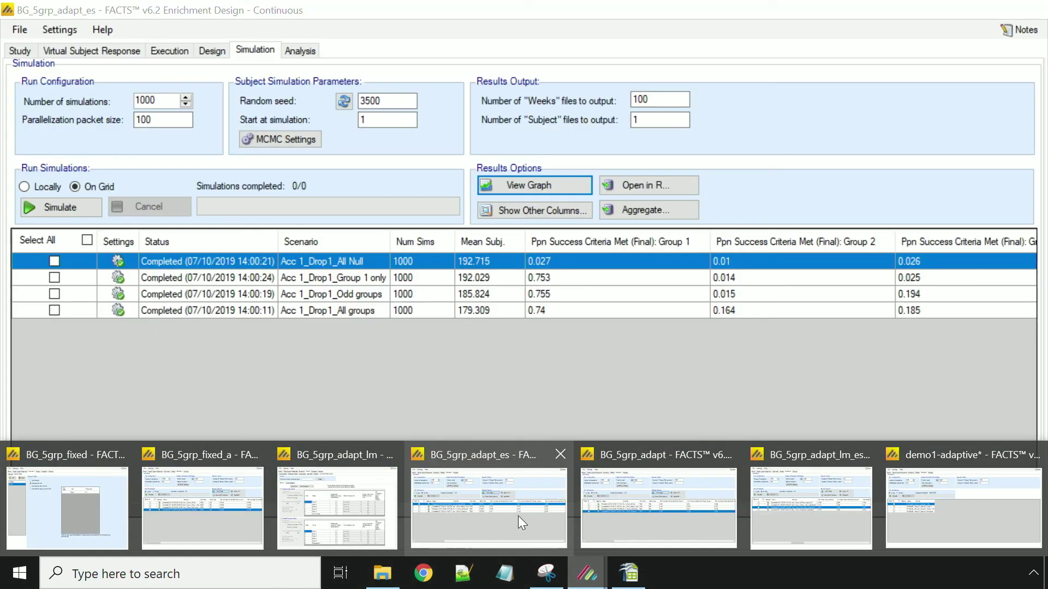
mouse_move(365, 502)
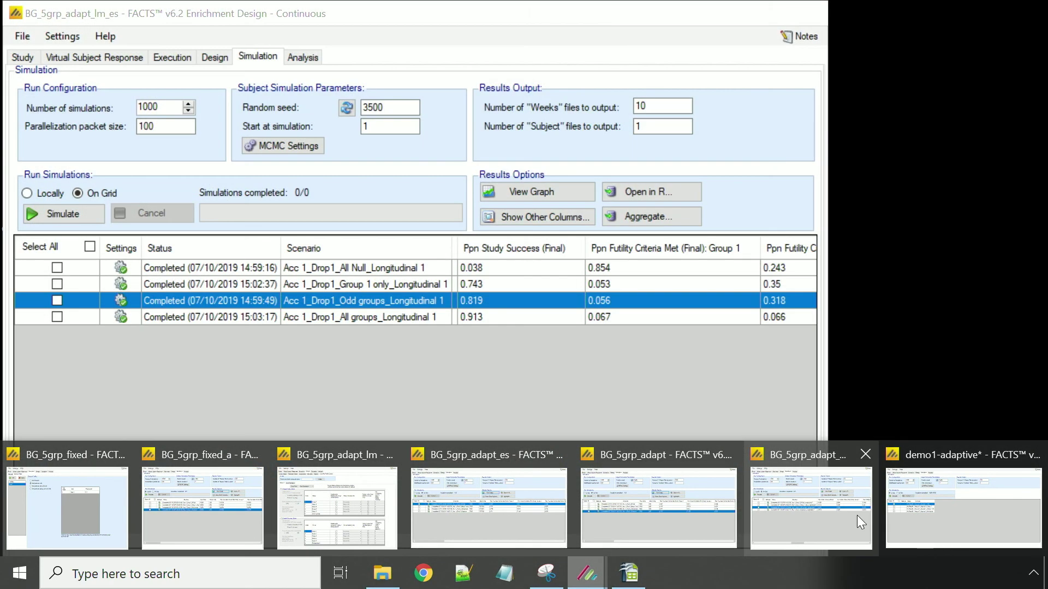
click(852, 512)
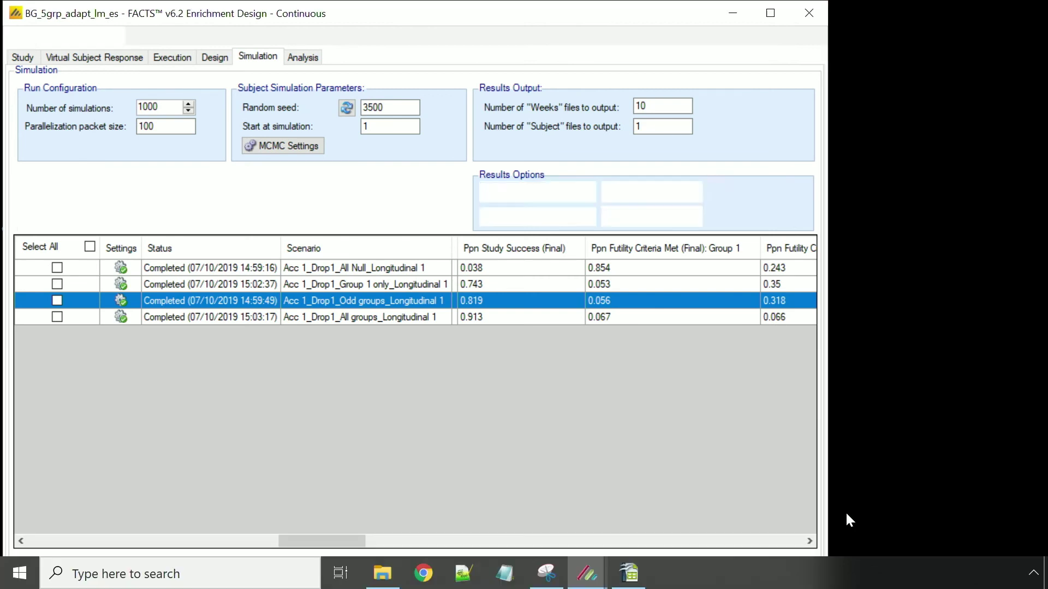
Review the design's Interim 1 early stopping criteria, then examine the mean subjects and Group 1 success proportions in its simulation results.
click(220, 59)
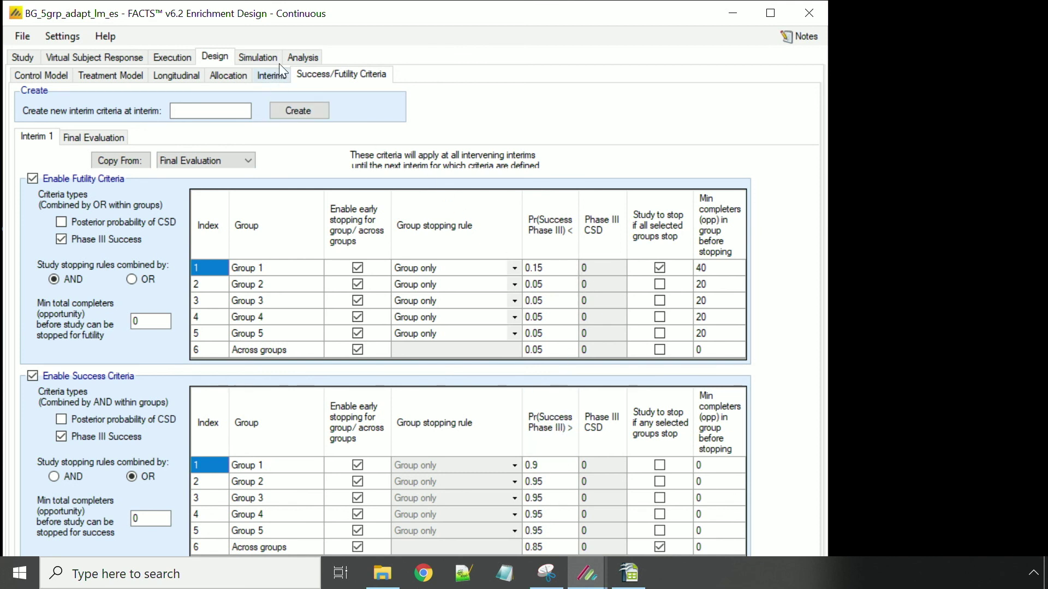
click(262, 55)
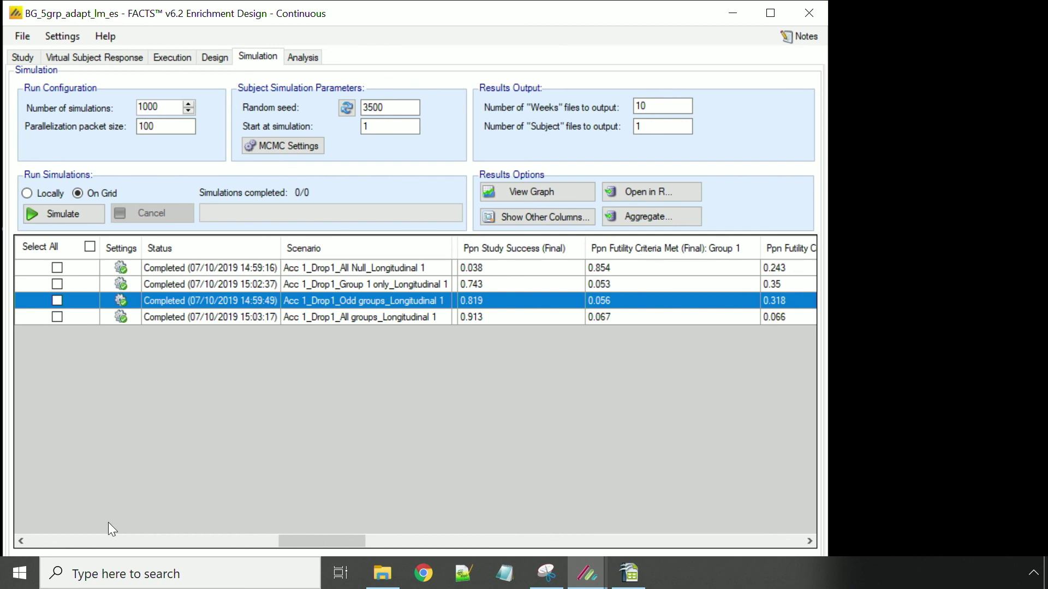
drag(283, 536, 24, 536)
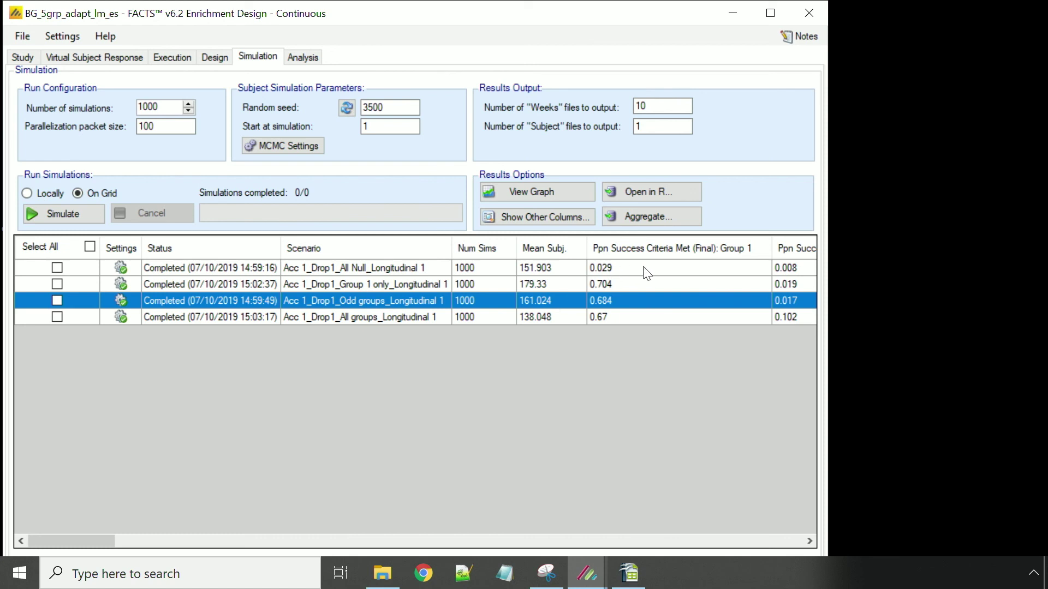
drag(80, 536, 86, 538)
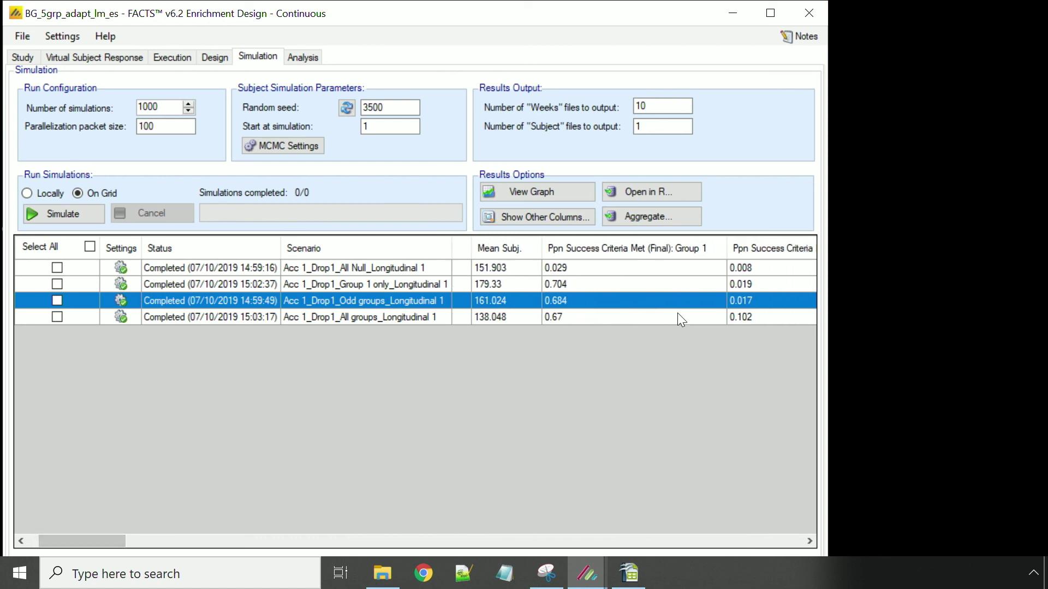